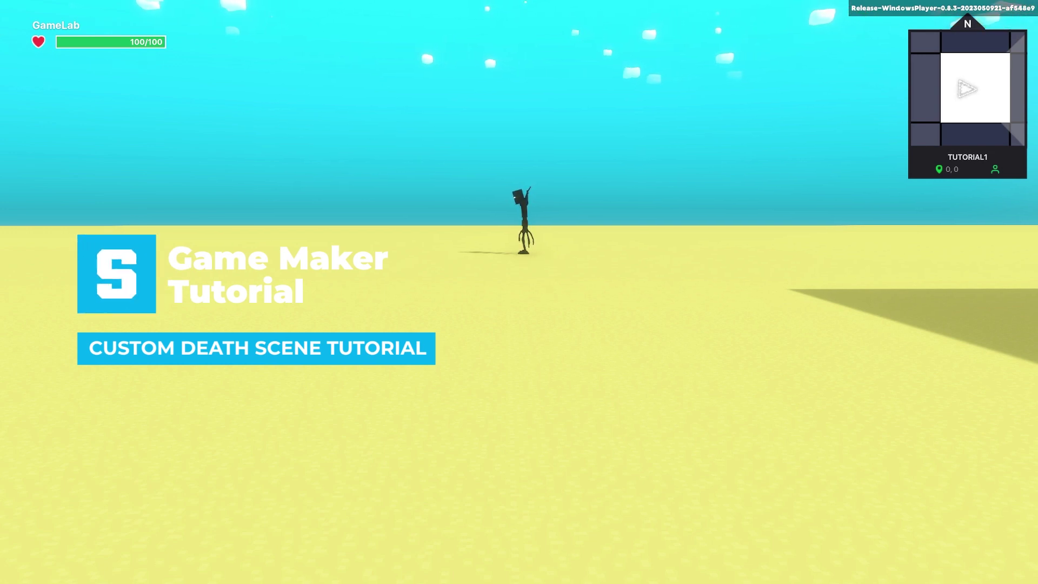
Step: Delete the Post Process Asset beside the monsters in the dark room and the small hidden block beneath it
key(w)
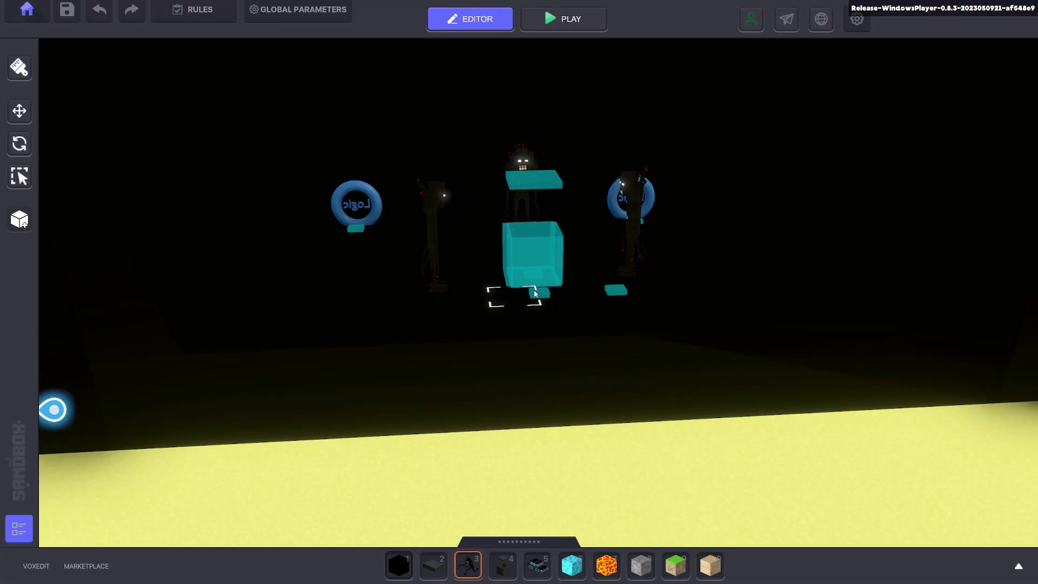
key(d)
key(e)
click(318, 210)
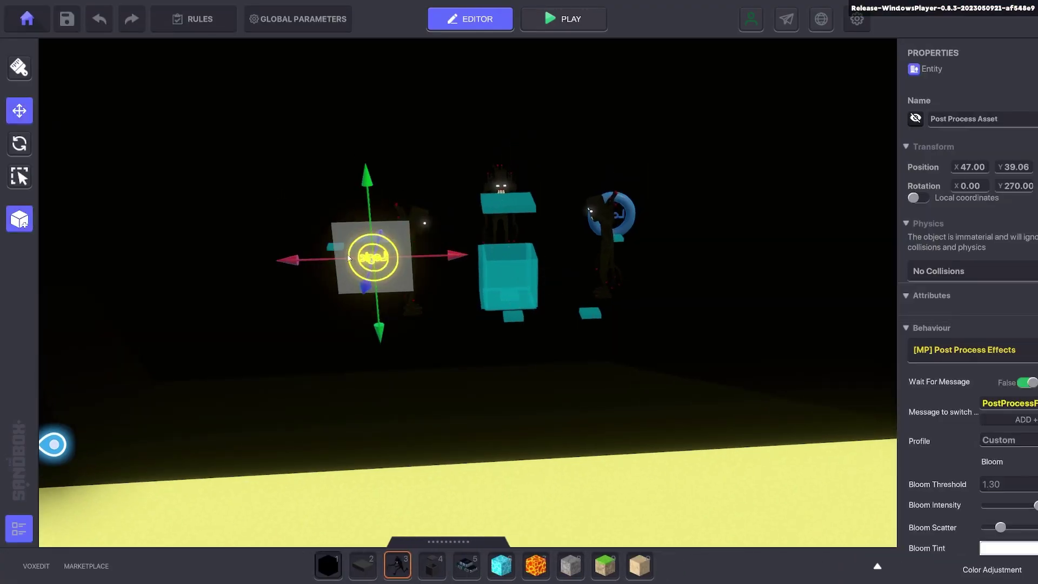
key(Delete)
click(332, 250)
key(Delete)
key(d)
key(e)
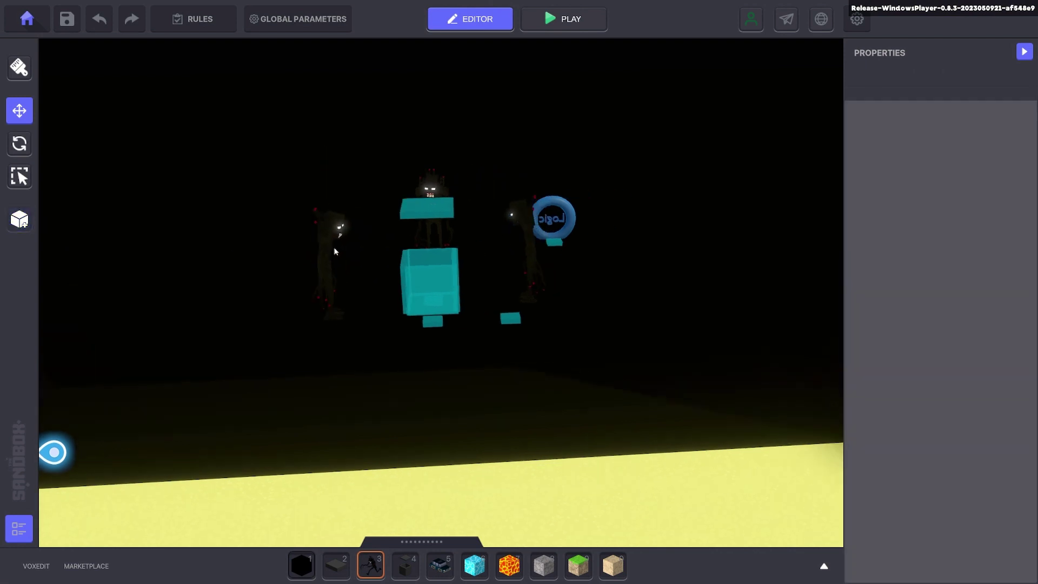
Step: Delete the remaining Logic asset and the small hidden blocks next to the Avatar Box group
click(469, 327)
click(532, 233)
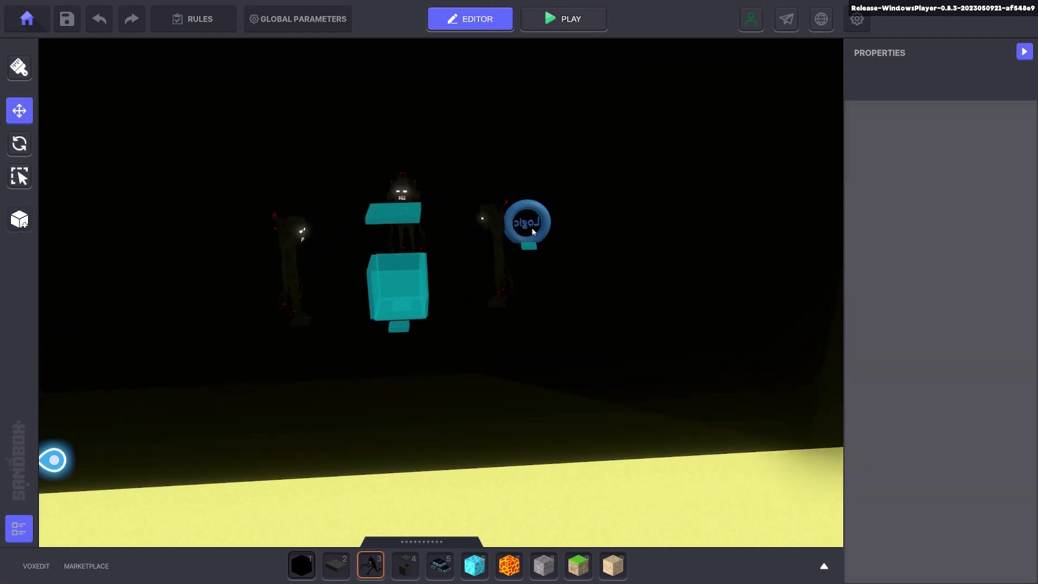
click(530, 247)
key(Delete)
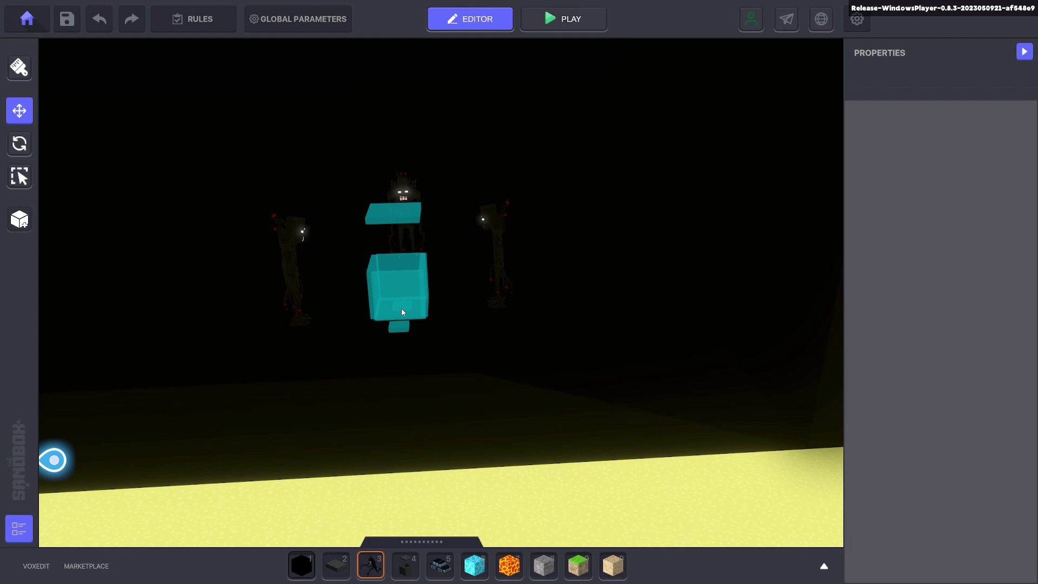
Step: Move the Grey Numpad out of the hidden Avatar Box along the Z axis to Z 29.50
scroll(401, 308, up, 2)
scroll(404, 292, up, 3)
scroll(399, 326, down, 1)
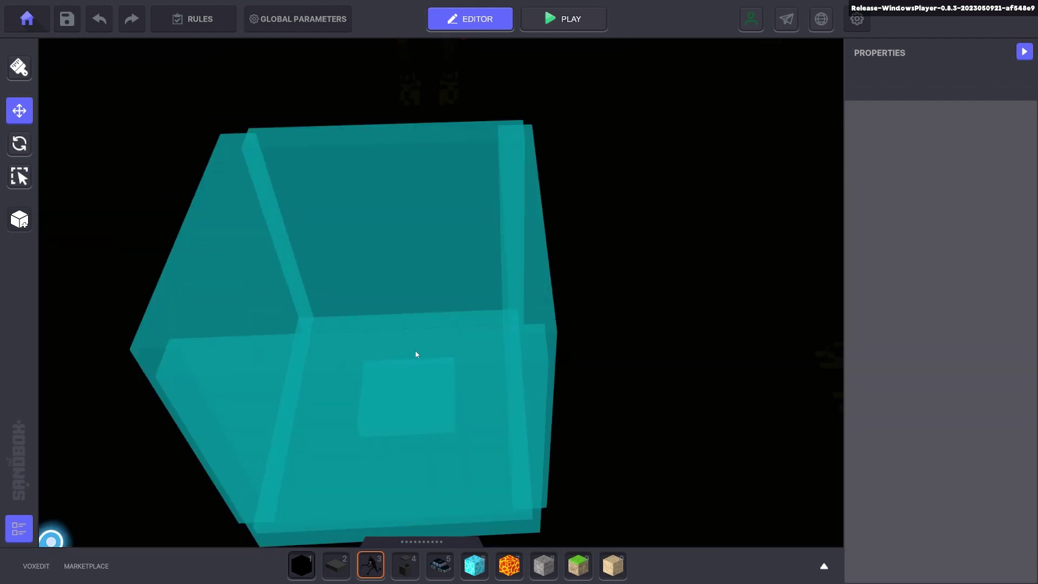
right_drag(416, 354, 424, 403)
click(424, 403)
drag(387, 421, 618, 401)
scroll(605, 343, up, 3)
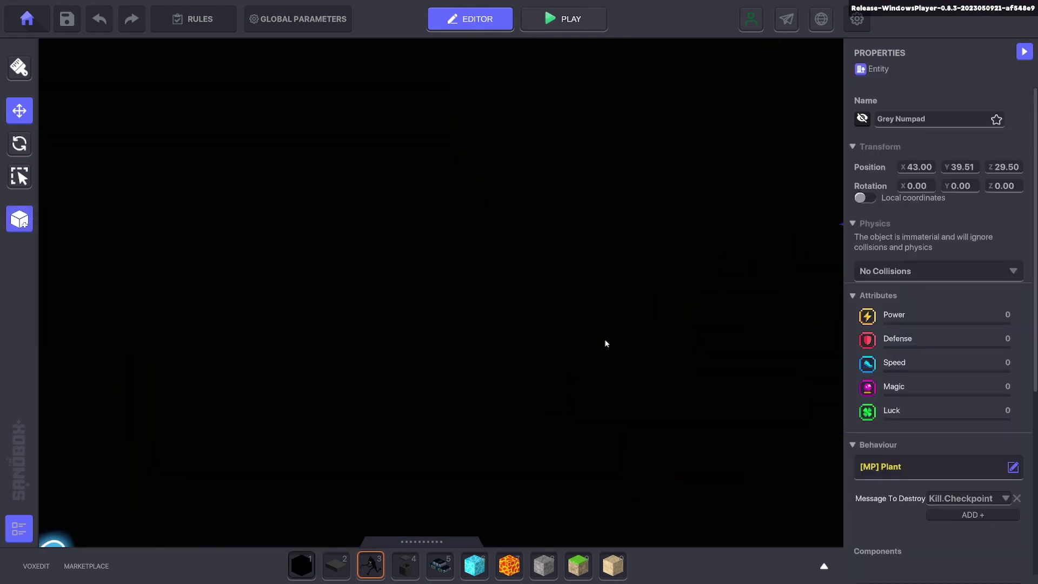
Step: Select the Backrooms - Entity run monster standing outside on the sand and review its Predator behaviour and components
scroll(604, 343, down, 3)
right_drag(508, 275, 394, 197)
click(299, 147)
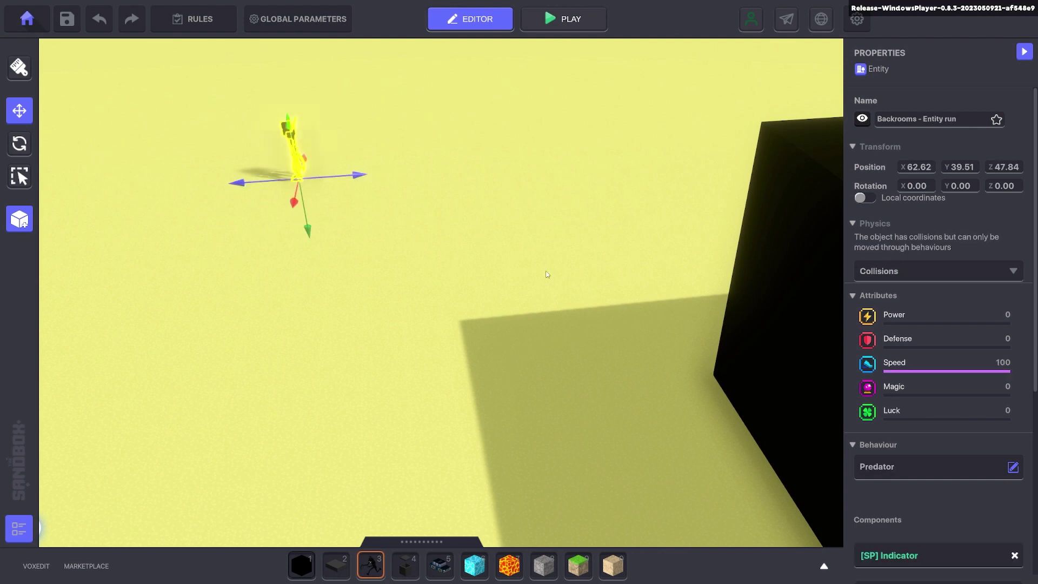
right_drag(546, 274, 619, 309)
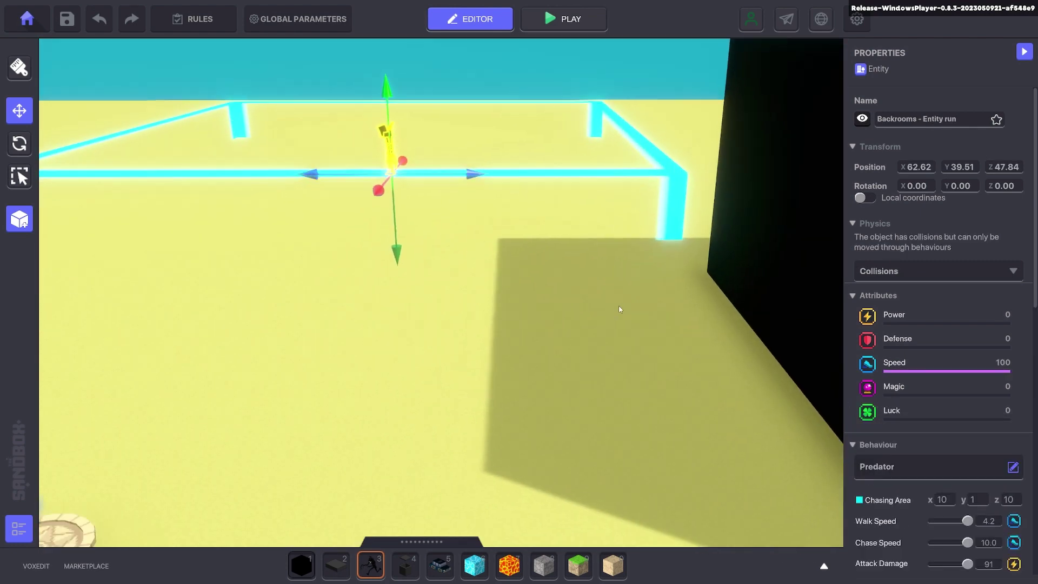
scroll(929, 323, down, 5)
scroll(935, 322, down, 4)
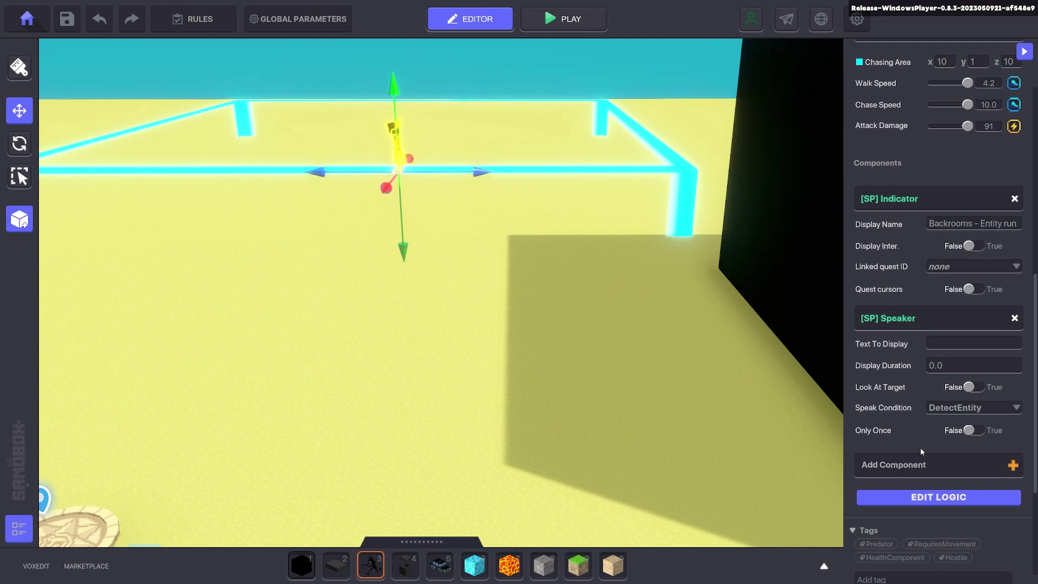
Step: Open the outside monster's logic and examine its Speaker detection and message settings and the surrounding range areas
click(938, 497)
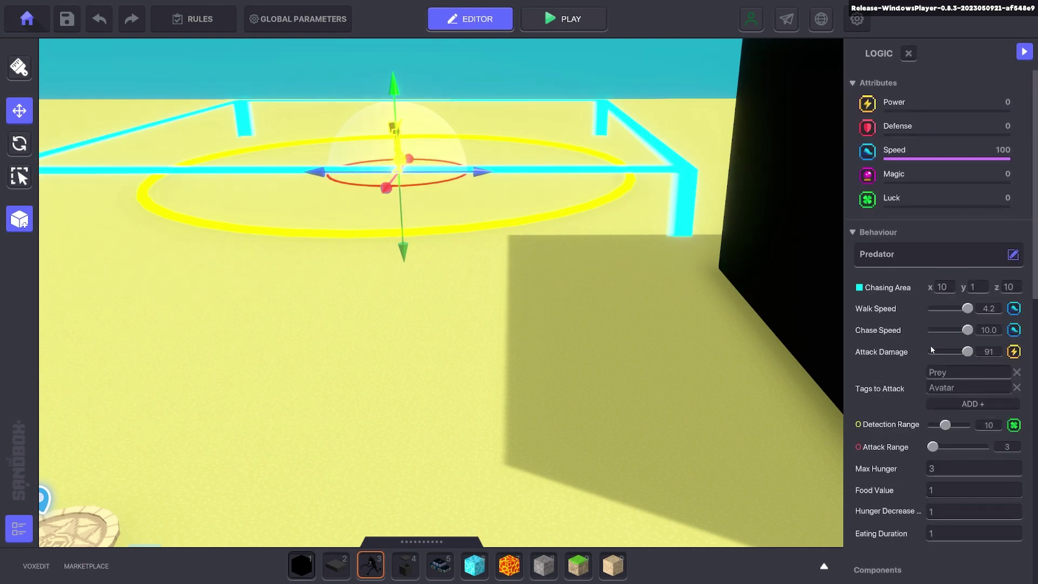
scroll(930, 350, down, 8)
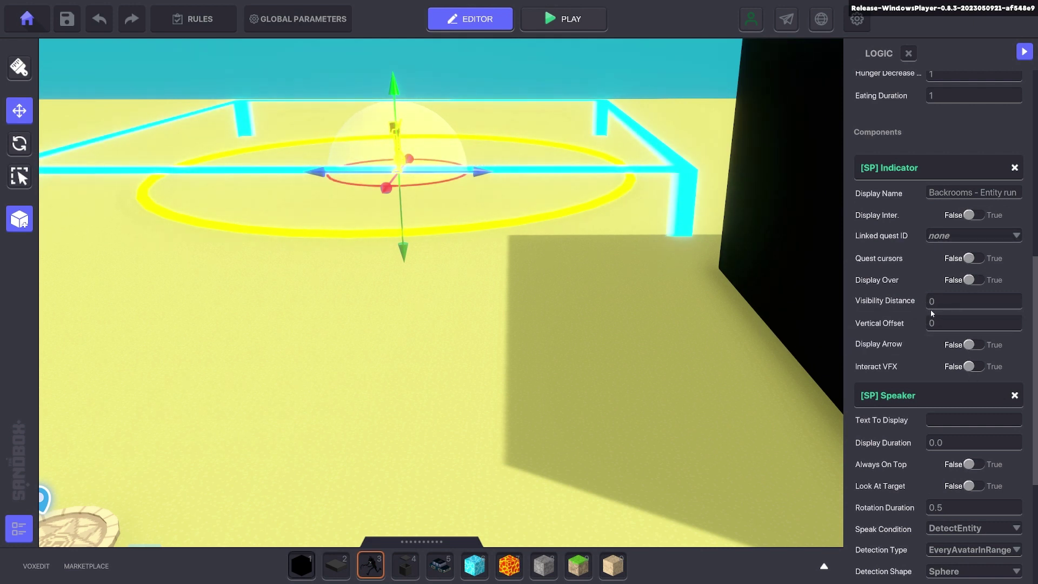
scroll(930, 309, down, 4)
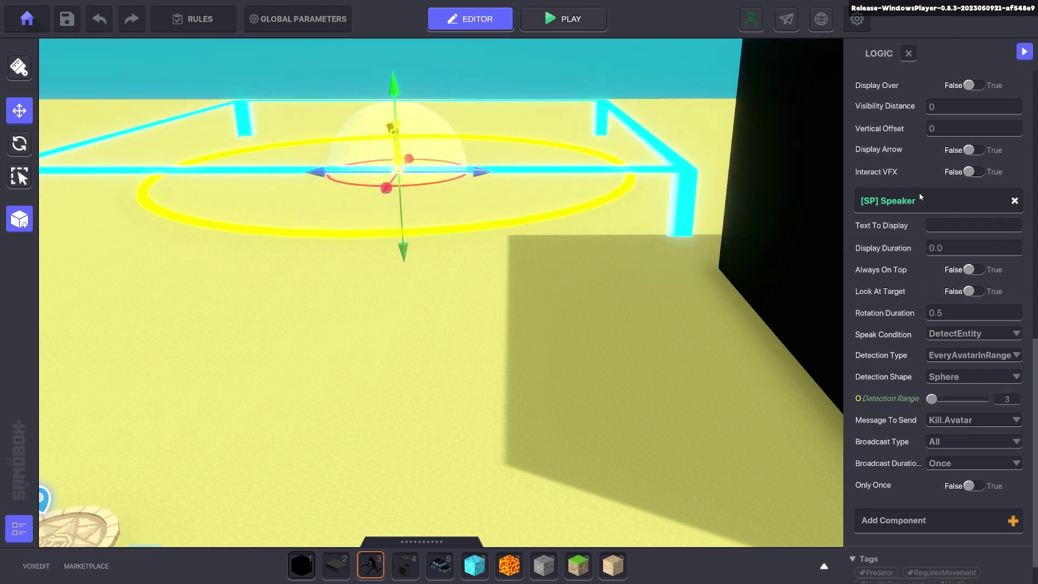
middle_drag(649, 219, 707, 262)
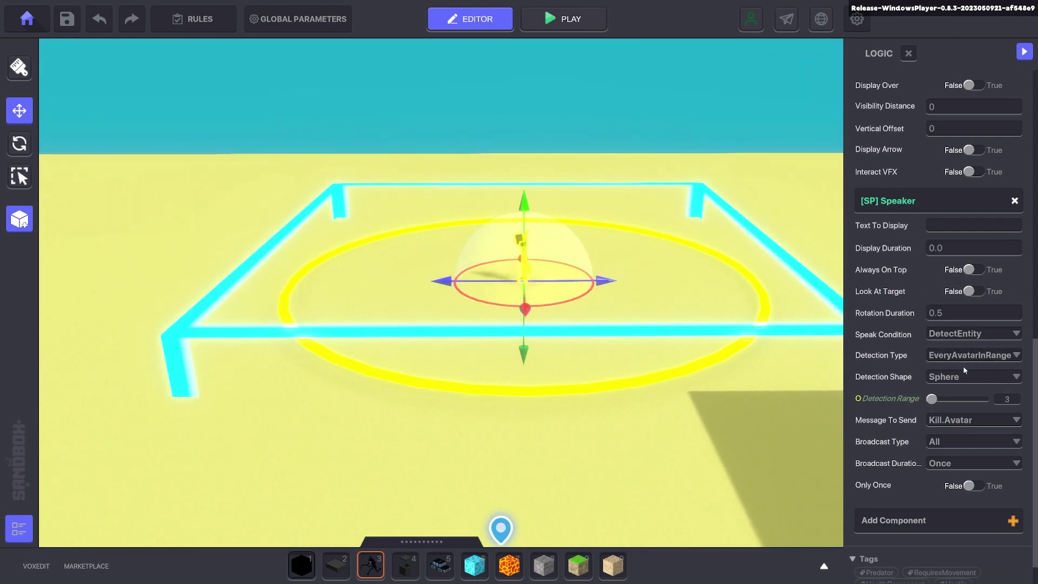
scroll(437, 242, up, 5)
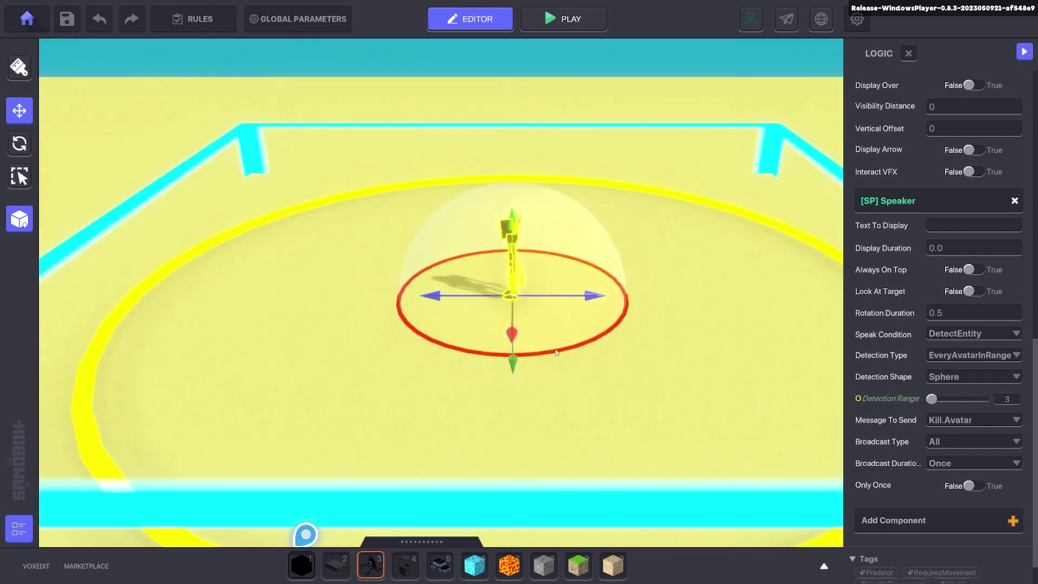
scroll(576, 317, down, 4)
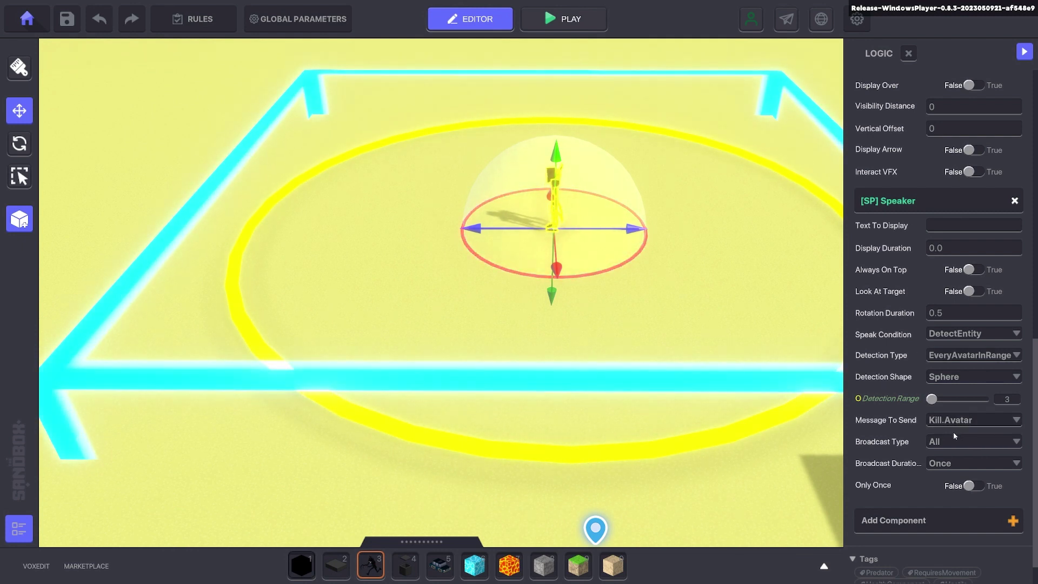
Step: Review the controller's Health component in the global parameters, including death event, death delay, respawn tag and instant death message
click(290, 21)
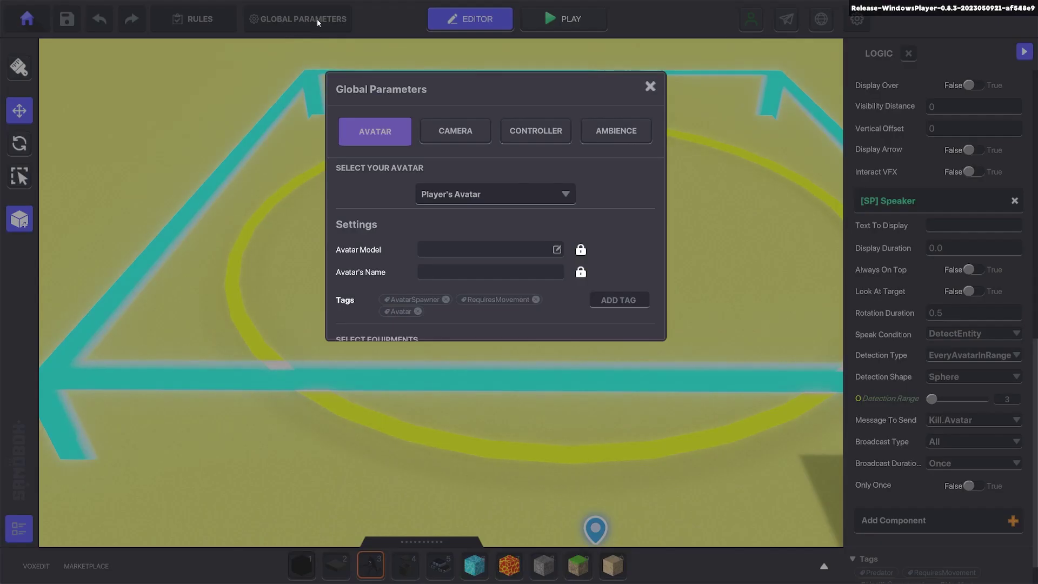
click(549, 134)
click(487, 220)
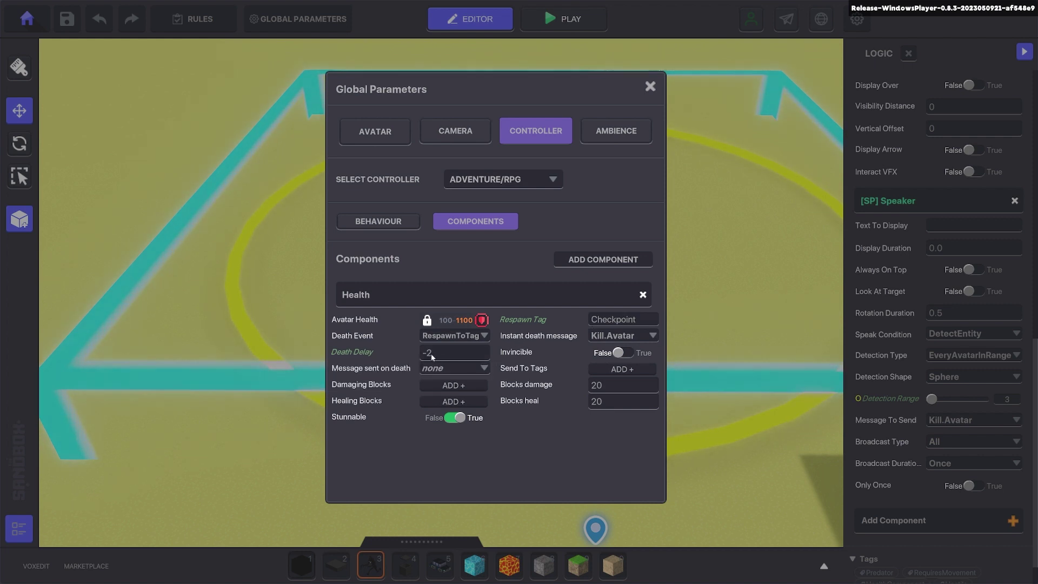
click(650, 87)
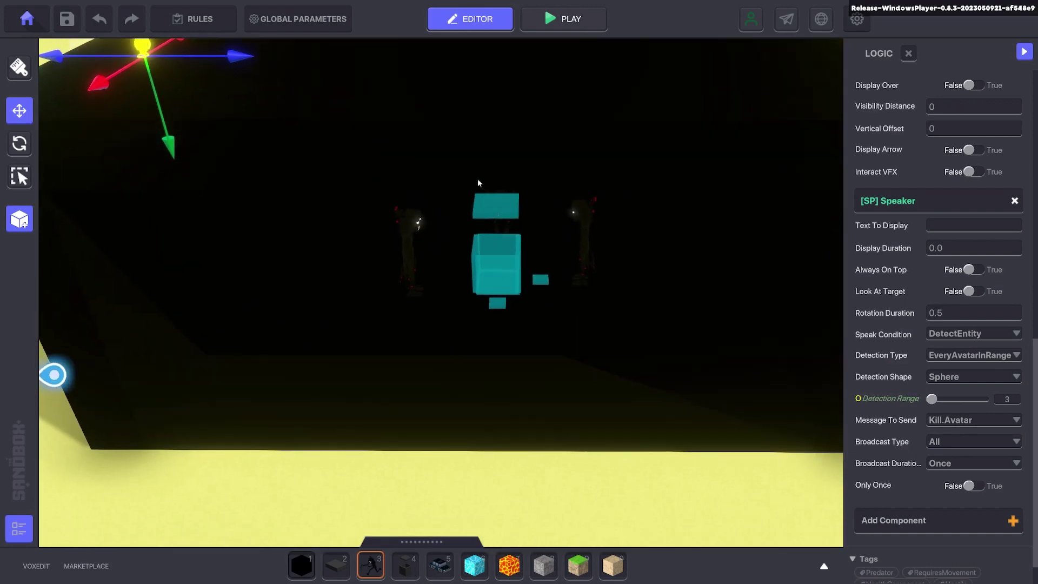
Step: Select the monster behind the Avatar Box and examine its Animated Decoration settings
scroll(481, 172, up, 3)
right_drag(481, 172, 557, 167)
click(498, 149)
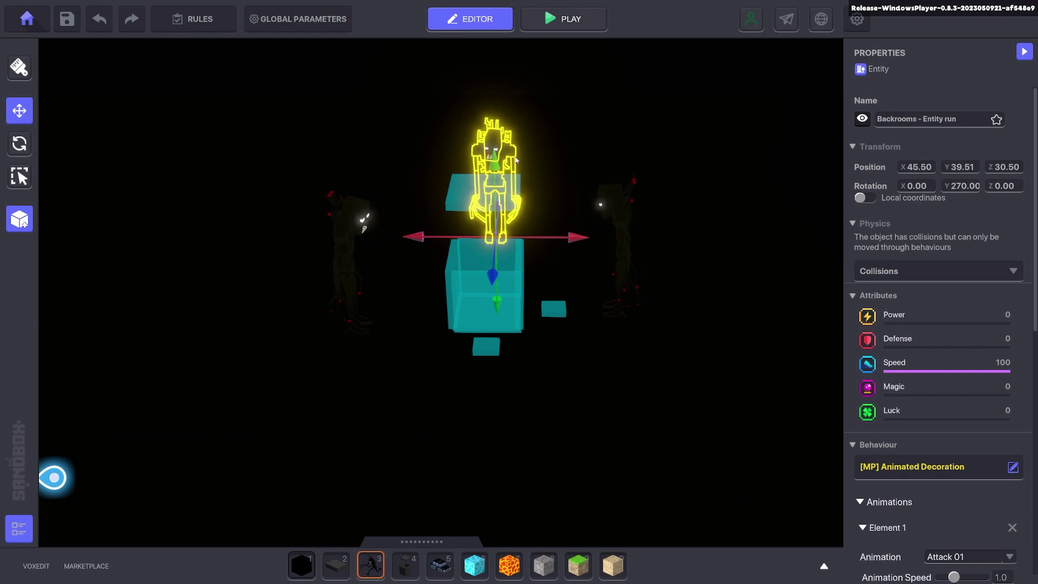
scroll(908, 313, down, 3)
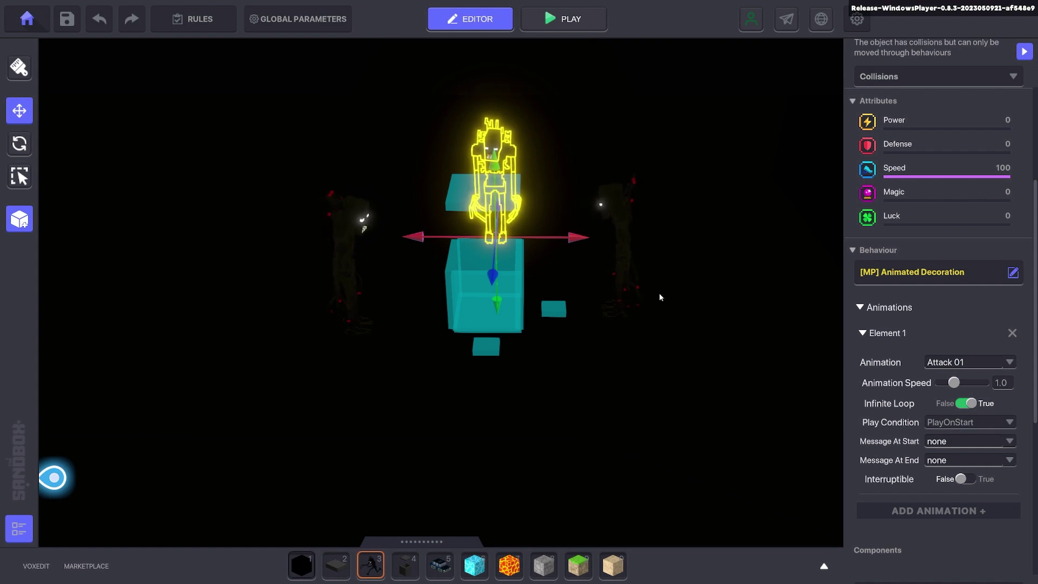
click(522, 427)
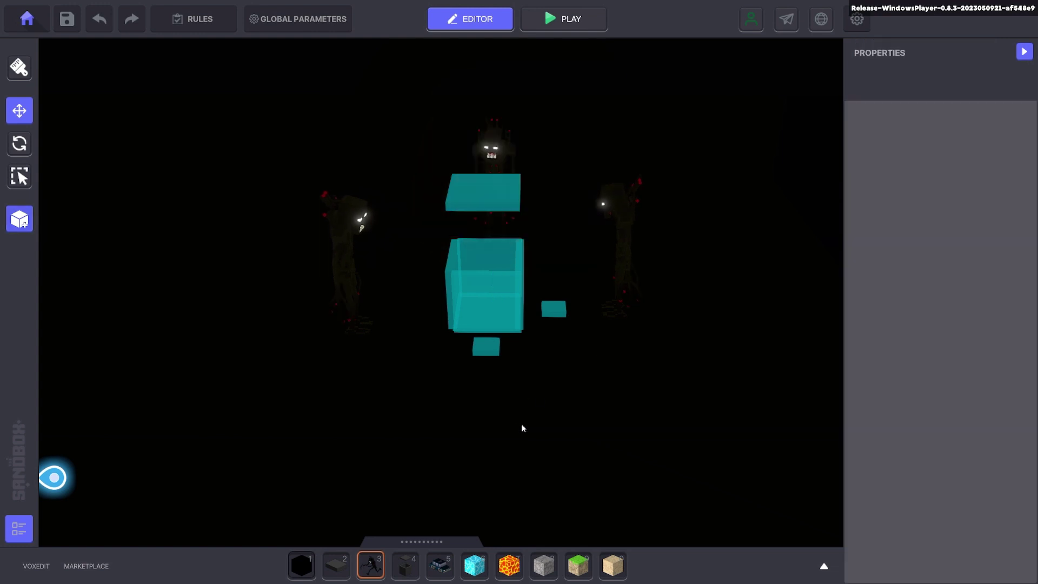
Step: Place a visible Avatar Box beside the hidden one, inspect it from several angles, and delete it
click(405, 564)
click(656, 407)
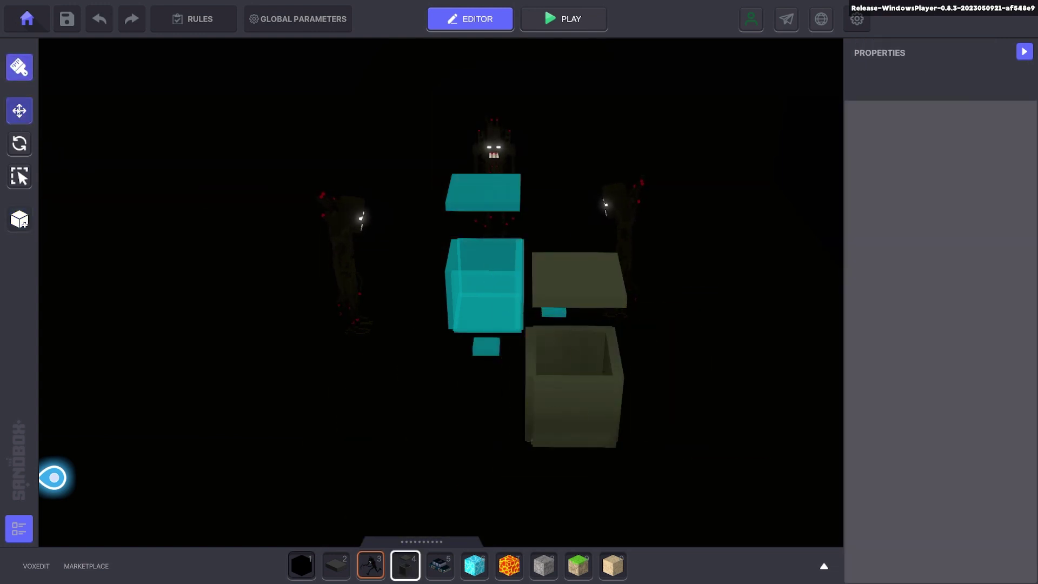
click(566, 394)
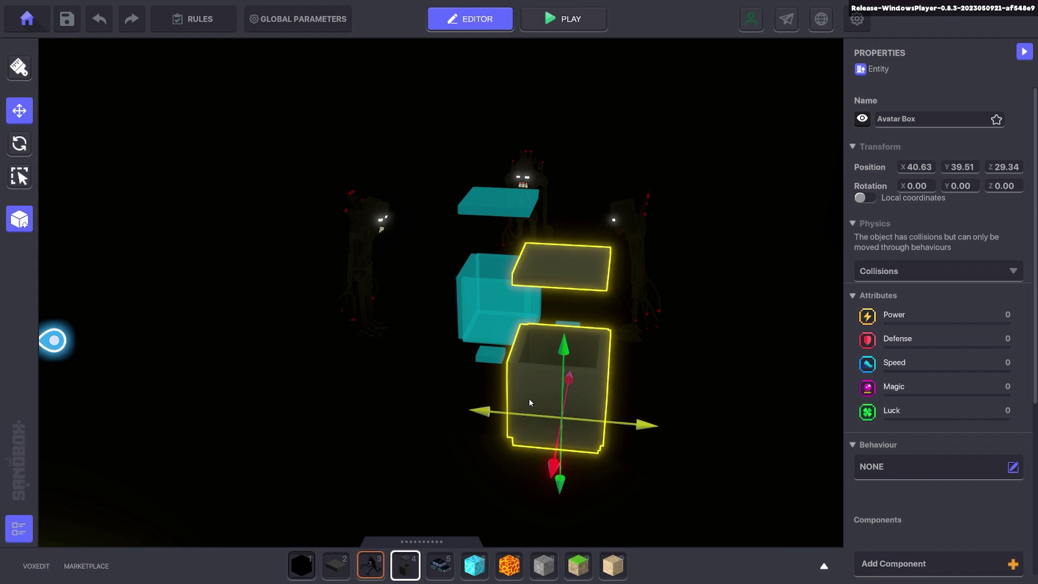
right_drag(584, 405, 613, 408)
scroll(592, 359, up, 3)
right_drag(592, 359, 561, 376)
key(Delete)
Step: Select the hidden Avatar Box and check its visibility and collision properties
click(455, 254)
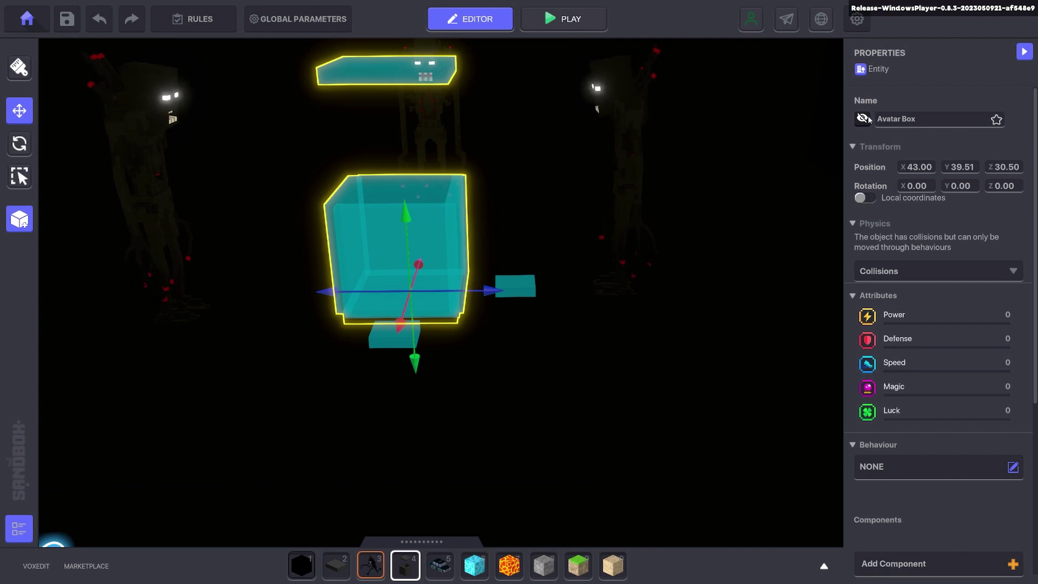
right_drag(735, 286, 611, 339)
click(608, 341)
Step: Open the logic of the Grey Numpad beside the Avatar Box and review its Plant behaviour, destroy message and tags
click(589, 296)
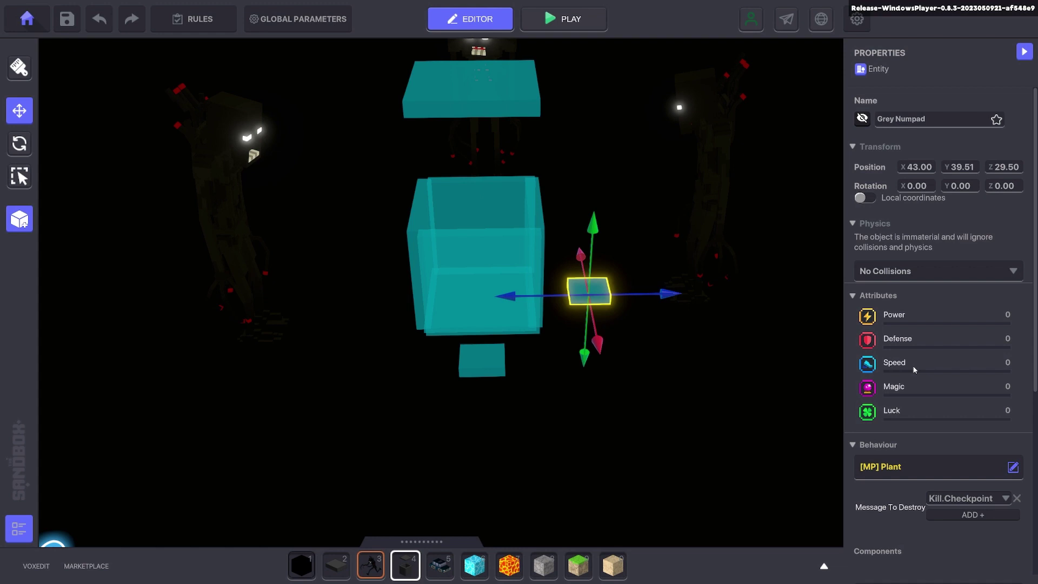
scroll(913, 352, down, 3)
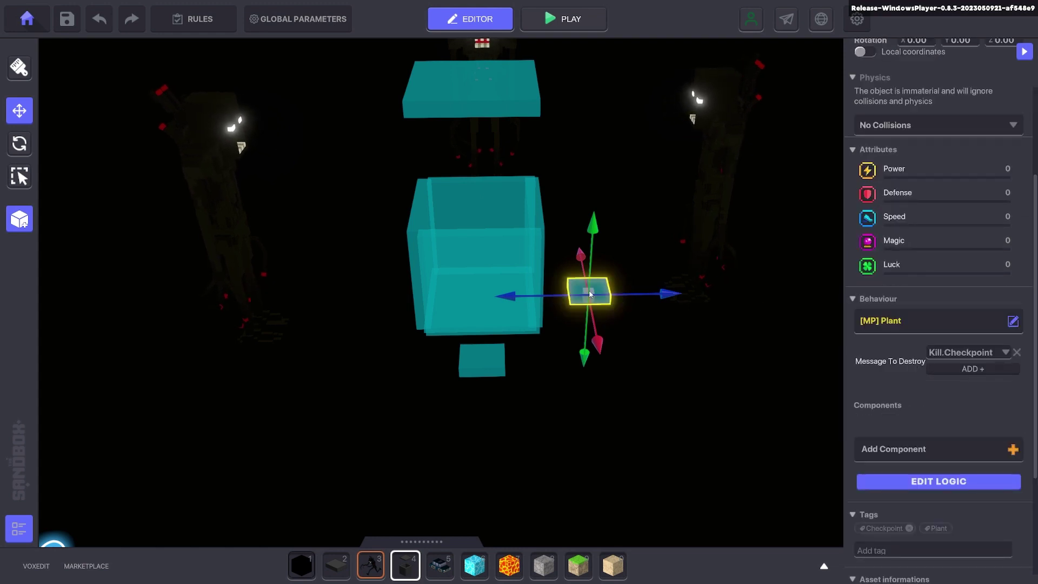
click(934, 481)
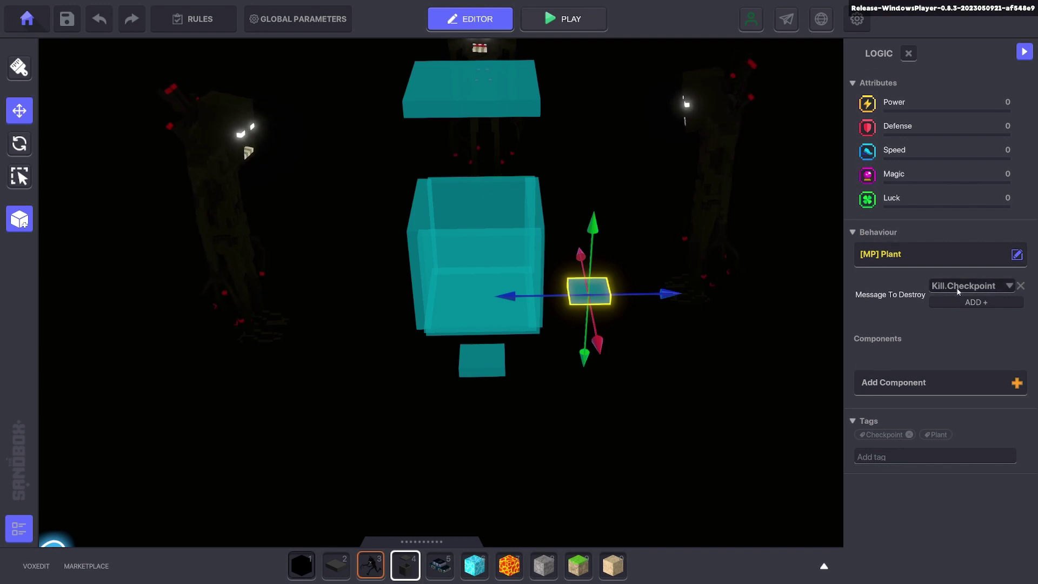
Step: Move the Checkpoint Grey Numpad along the Z axis back inside the hidden Avatar Box
drag(674, 301, 468, 297)
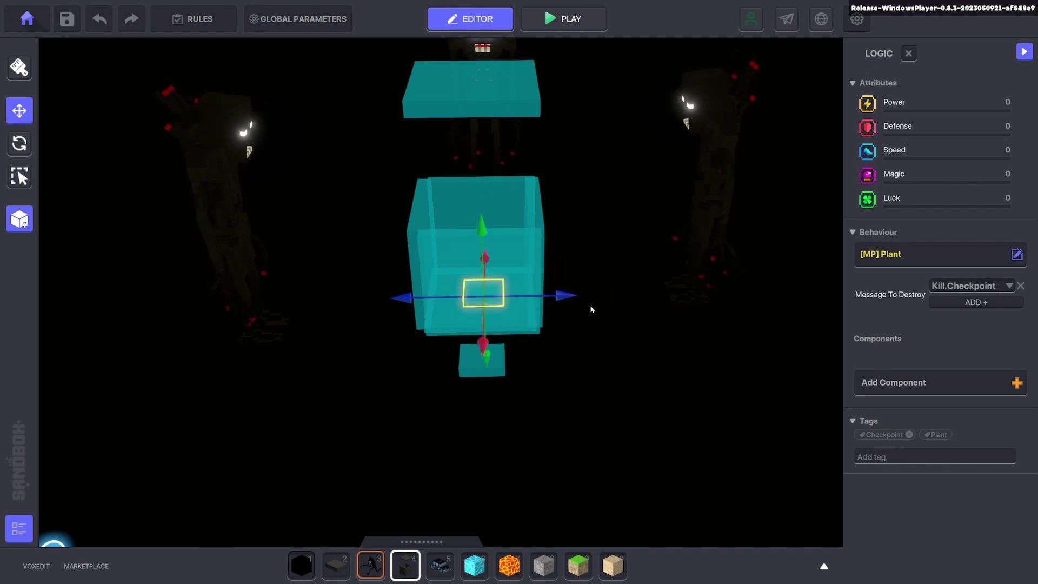
right_drag(591, 307, 639, 321)
scroll(533, 263, up, 3)
right_drag(533, 263, 501, 312)
scroll(502, 313, down, 3)
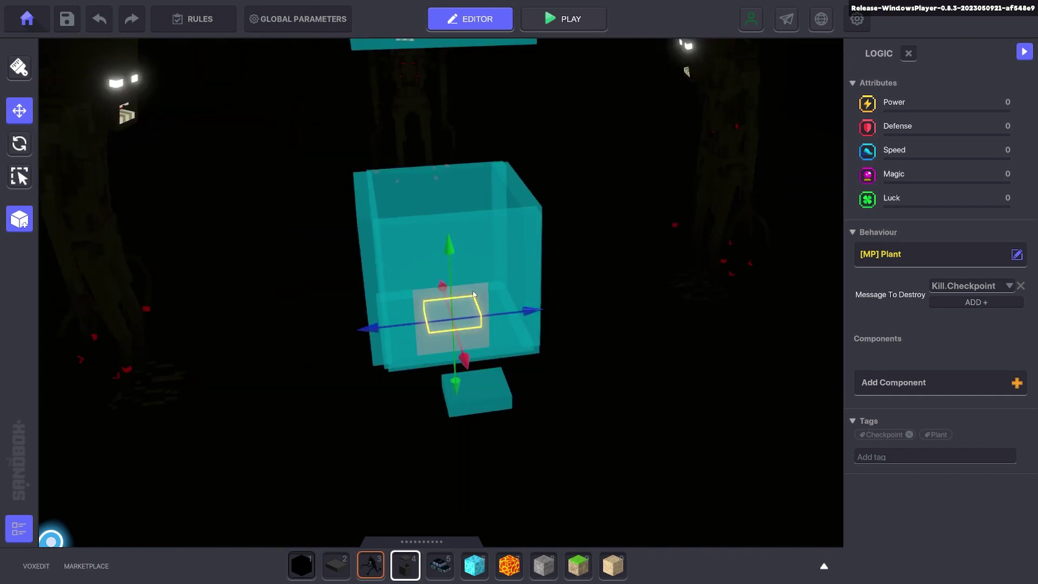
Step: Open the logic of the Grey Numpad in front of the Avatar Box and examine its Speaker detection and message settings
click(459, 341)
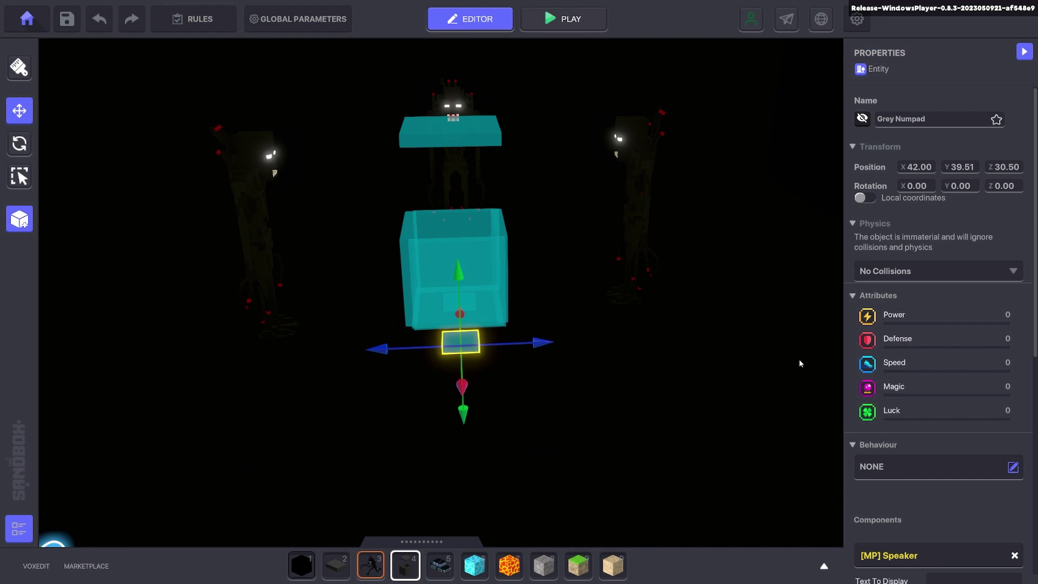
scroll(925, 373, down, 5)
click(938, 491)
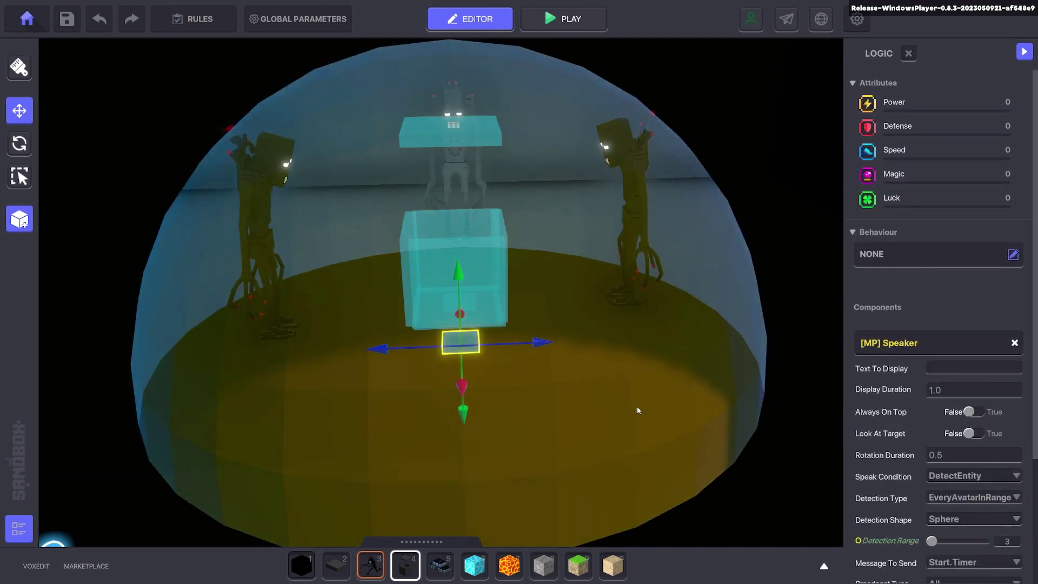
right_drag(636, 407, 722, 404)
scroll(990, 416, down, 3)
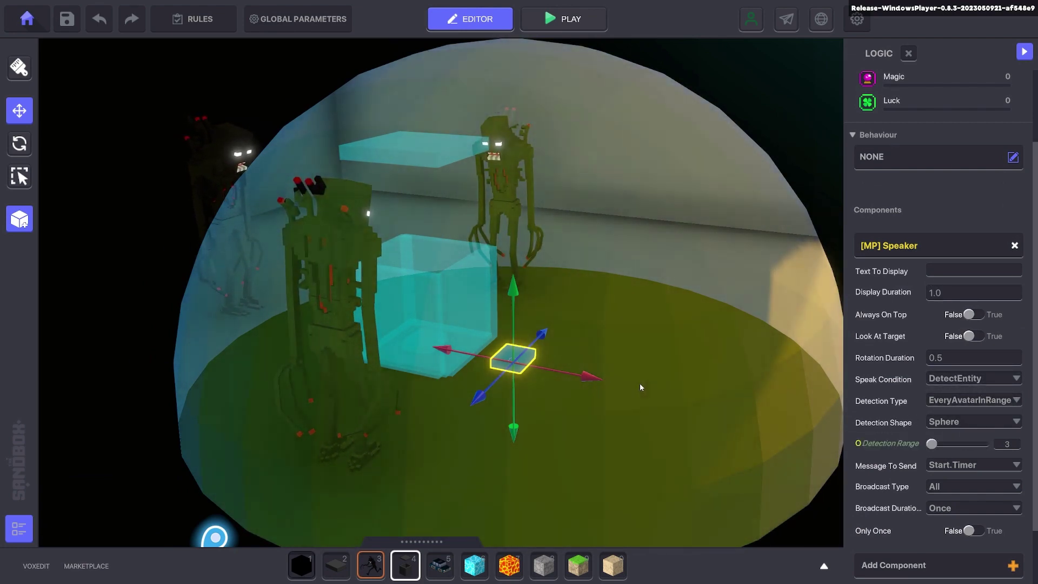
right_drag(639, 383, 663, 381)
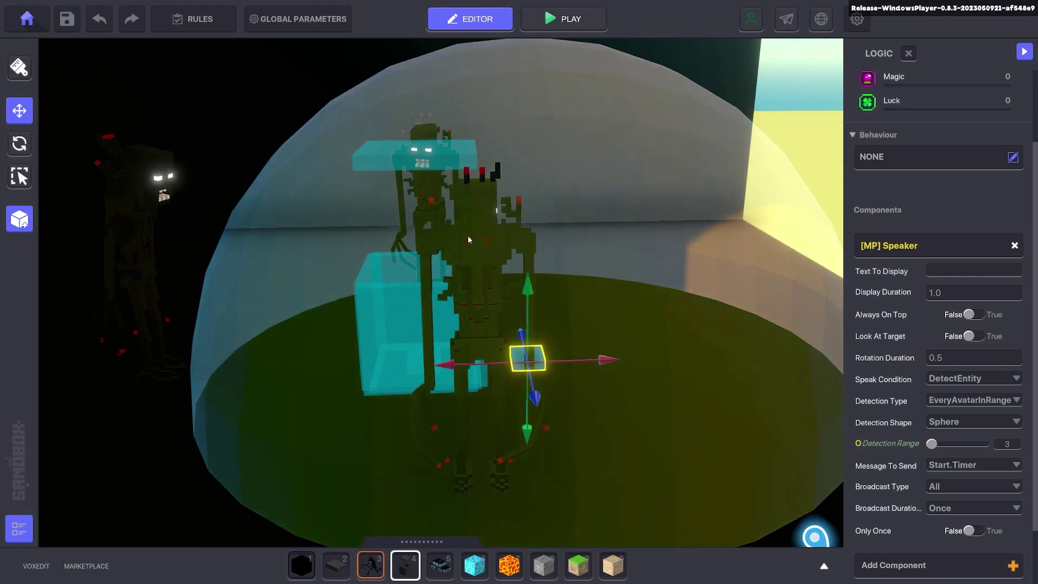
right_drag(468, 239, 915, 480)
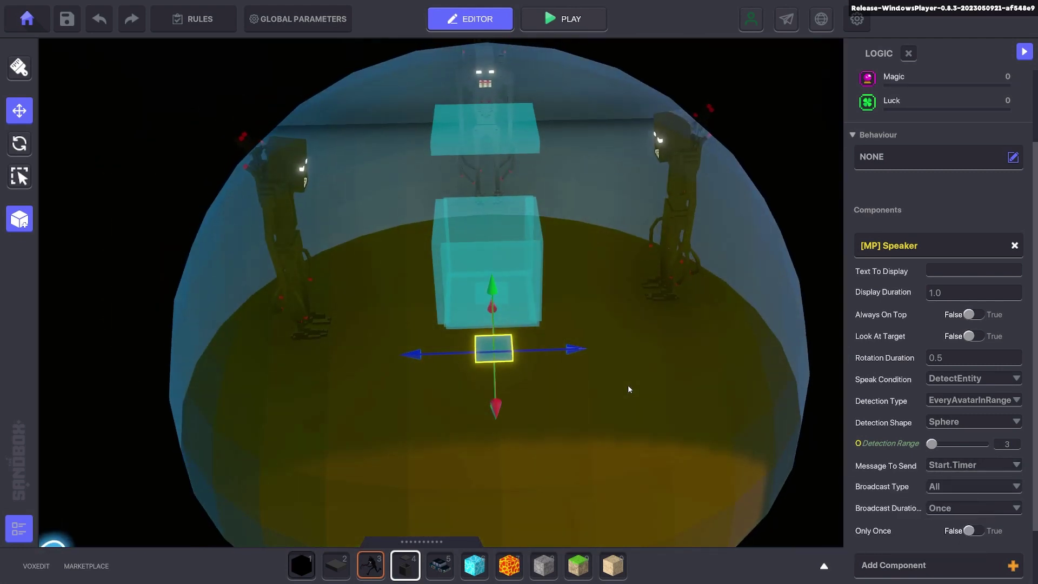
Step: Place a new Grey Numpad on the floor beside the Speaker numpad and give it the Timed Events behaviour
click(627, 389)
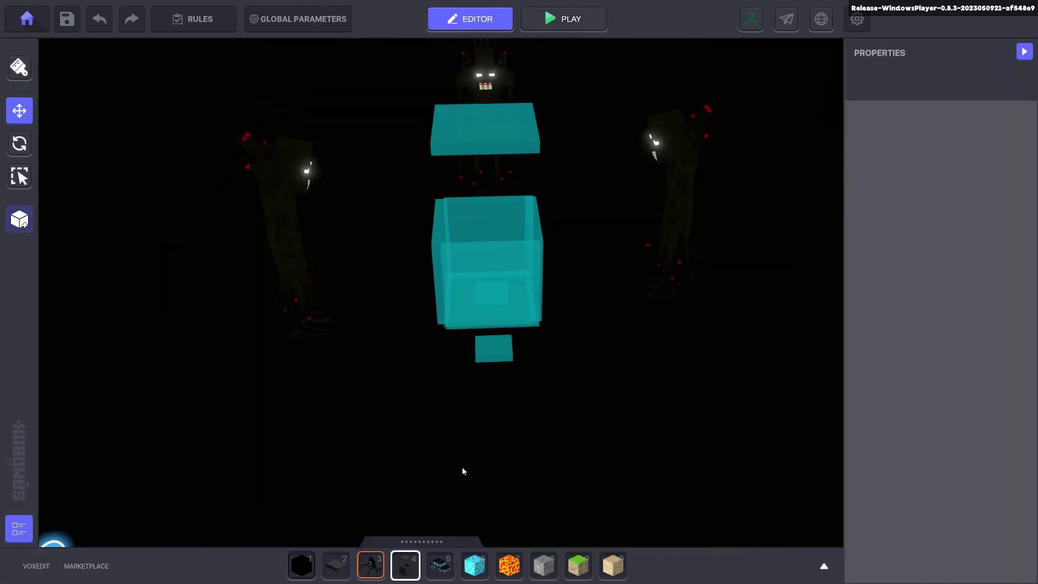
click(344, 564)
click(600, 379)
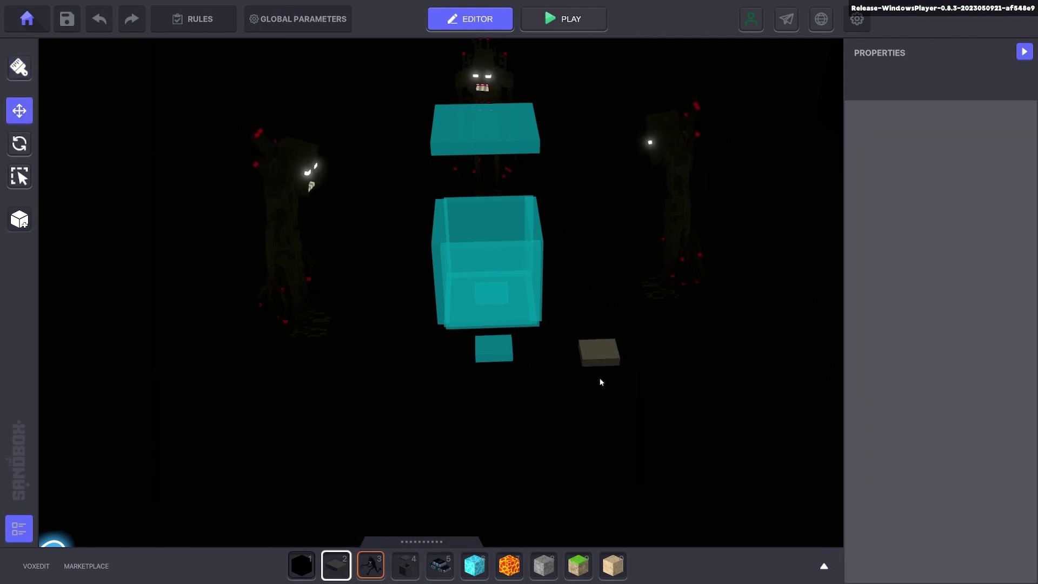
click(923, 465)
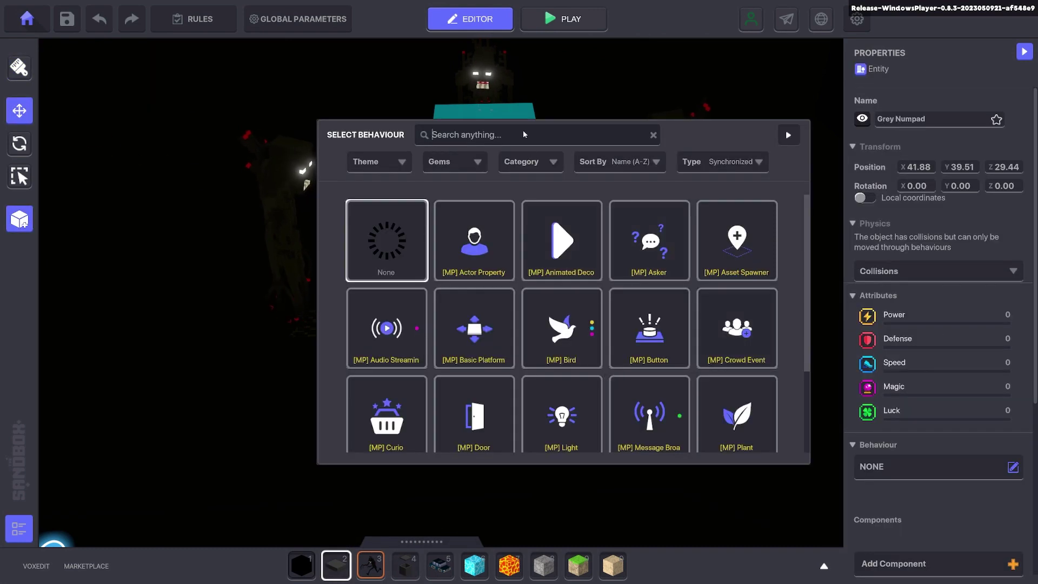
text(timed)
click(556, 238)
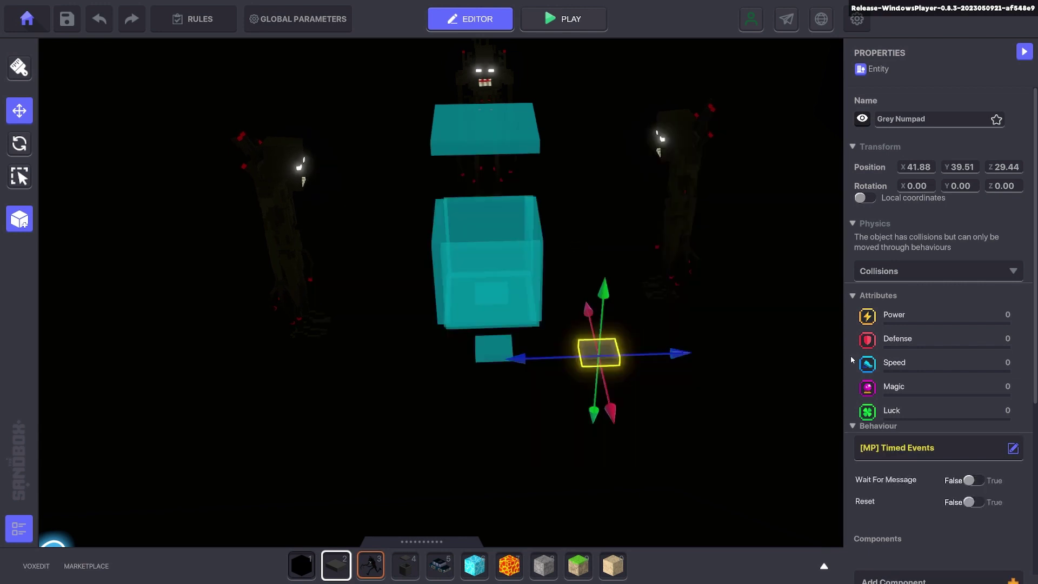
Step: Turn on Wait For Message for the new Timed Events numpad and check which message the neighbouring Speaker numpad sends
scroll(953, 422, down, 3)
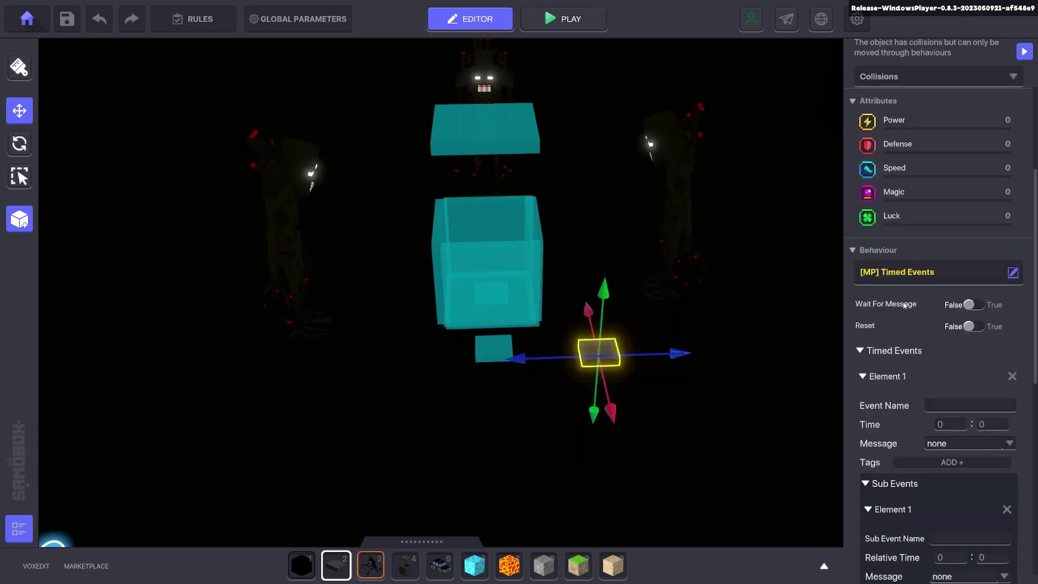
click(973, 304)
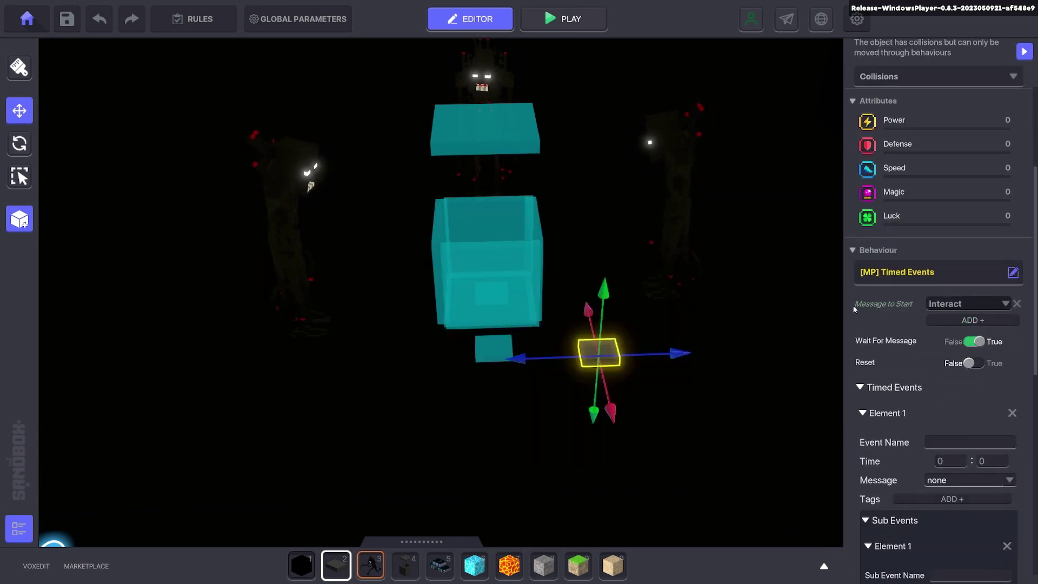
click(478, 352)
scroll(943, 401, down, 3)
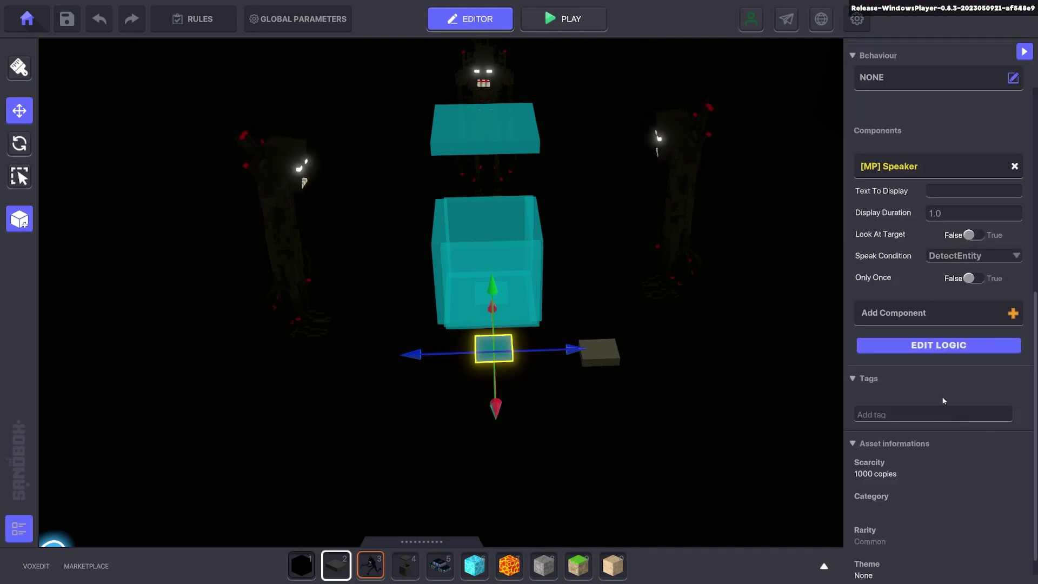
click(932, 346)
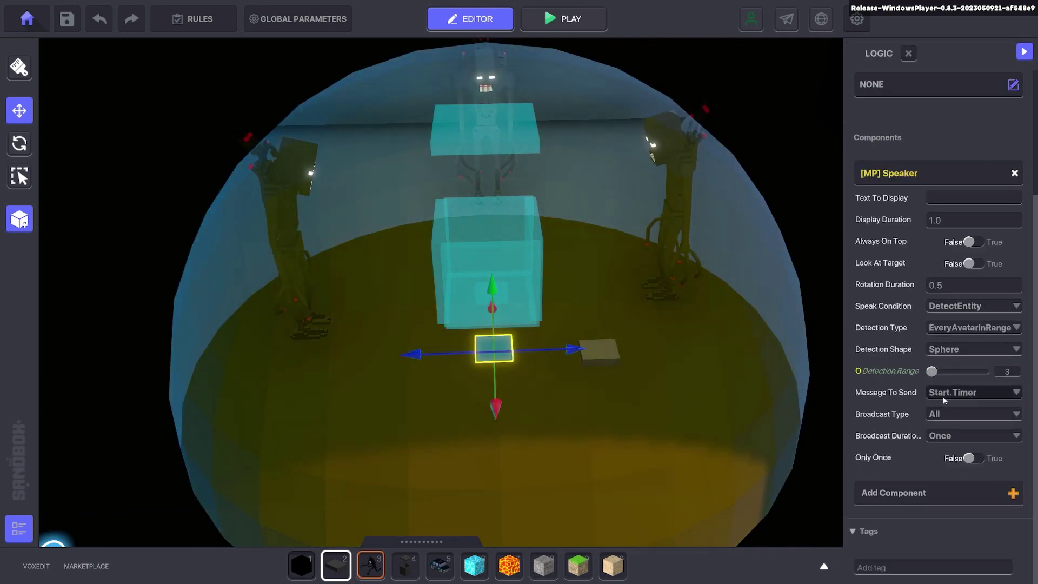
Step: Set the Timed Events numpad's Message to Start to Start.Timer and turn on Reset
click(598, 350)
scroll(951, 355, down, 3)
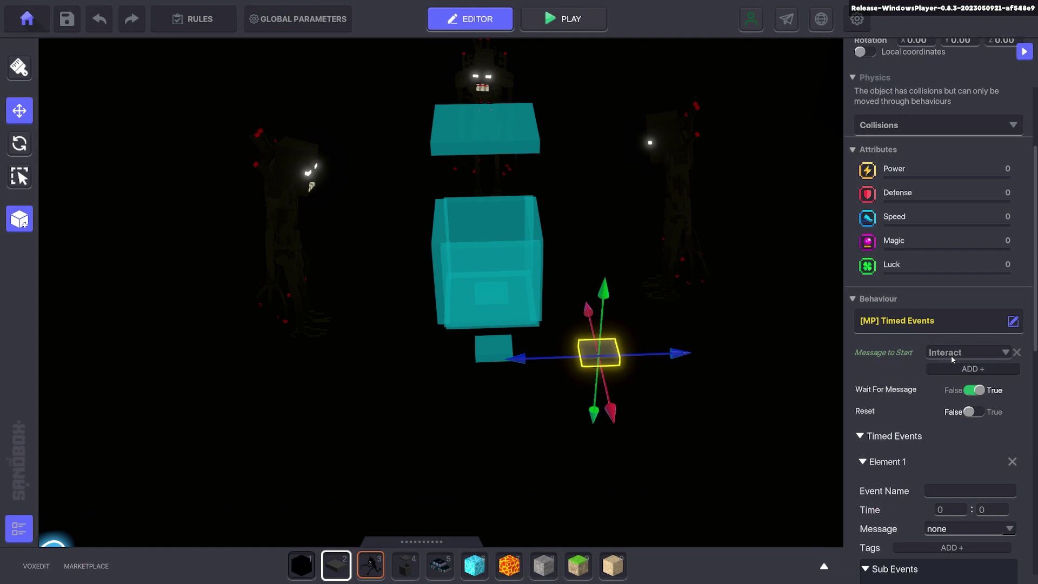
click(951, 352)
text(Start)
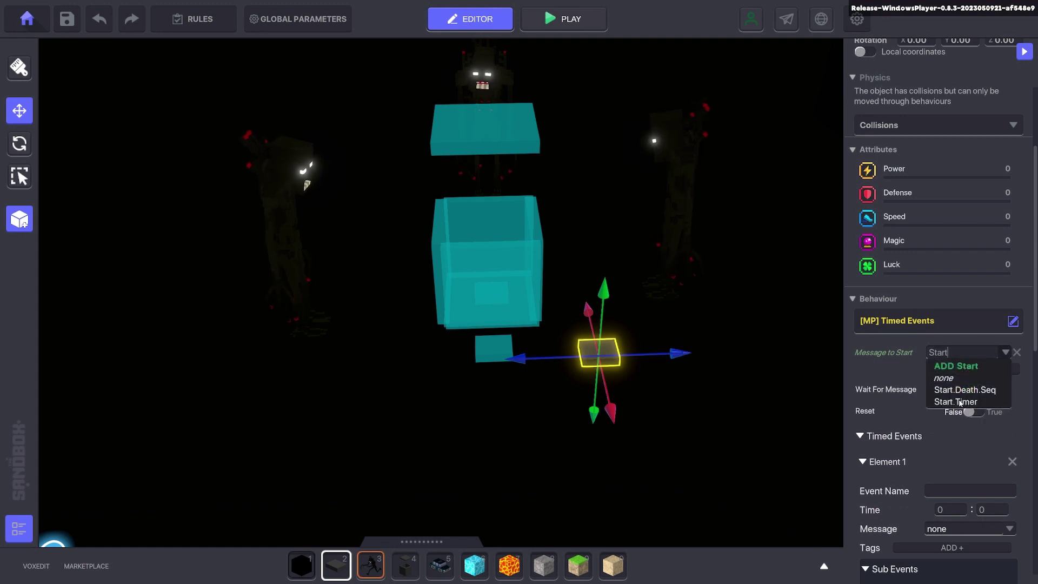
click(955, 401)
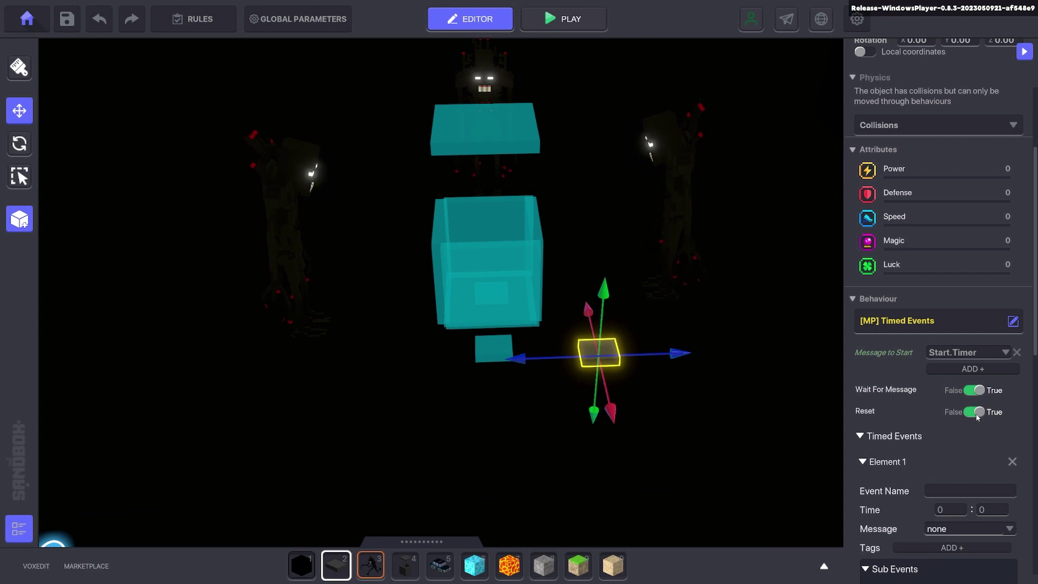
Step: Hide the Timed Events numpad and set its physics to No Collisions
scroll(968, 419, down, 3)
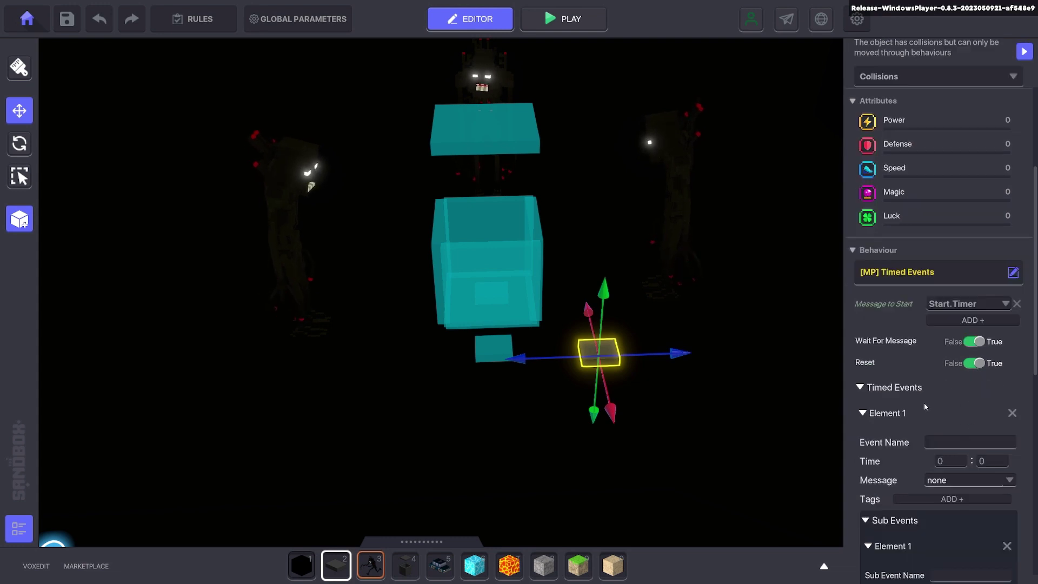
scroll(864, 163, up, 5)
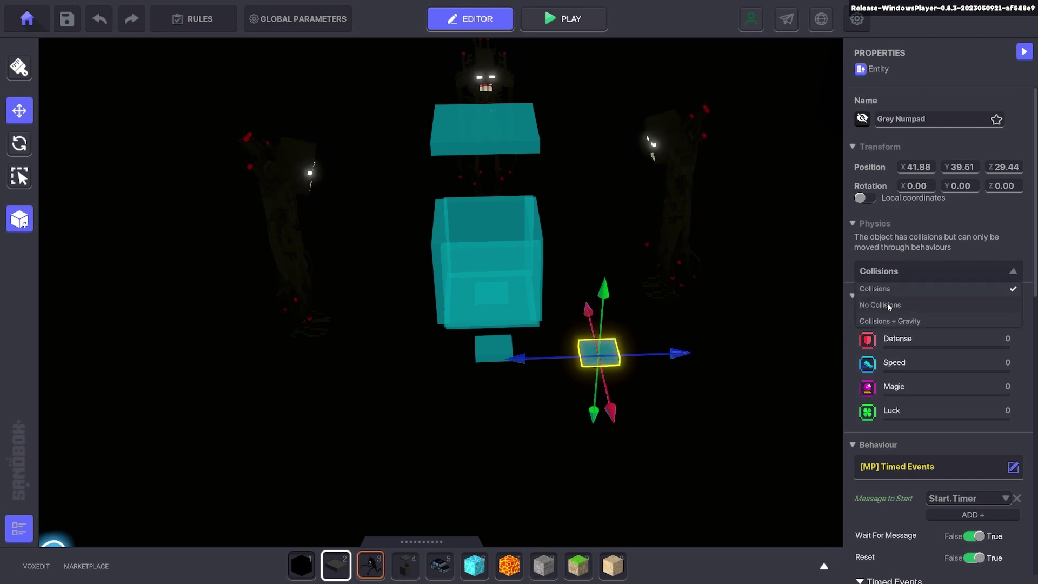
click(888, 305)
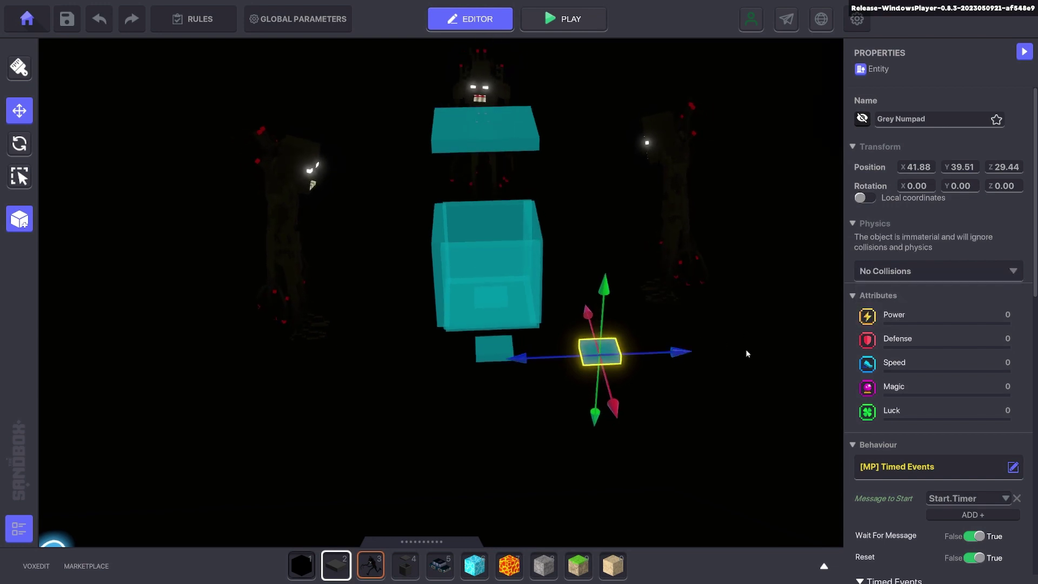
Step: Set the first timed event to send the message Kill.Checkpoint at time 0:01
scroll(908, 365, down, 4)
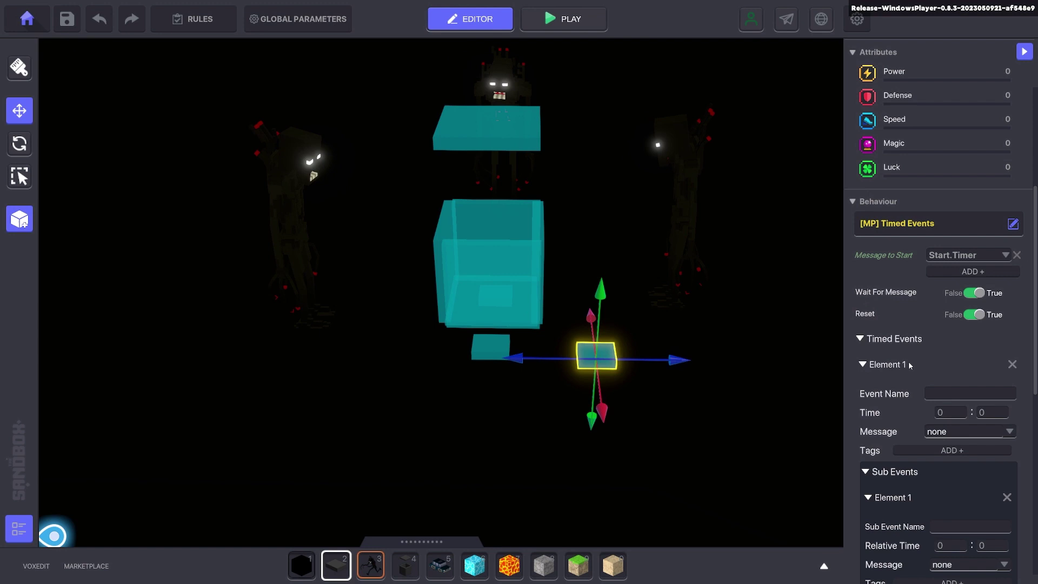
scroll(933, 369, down, 3)
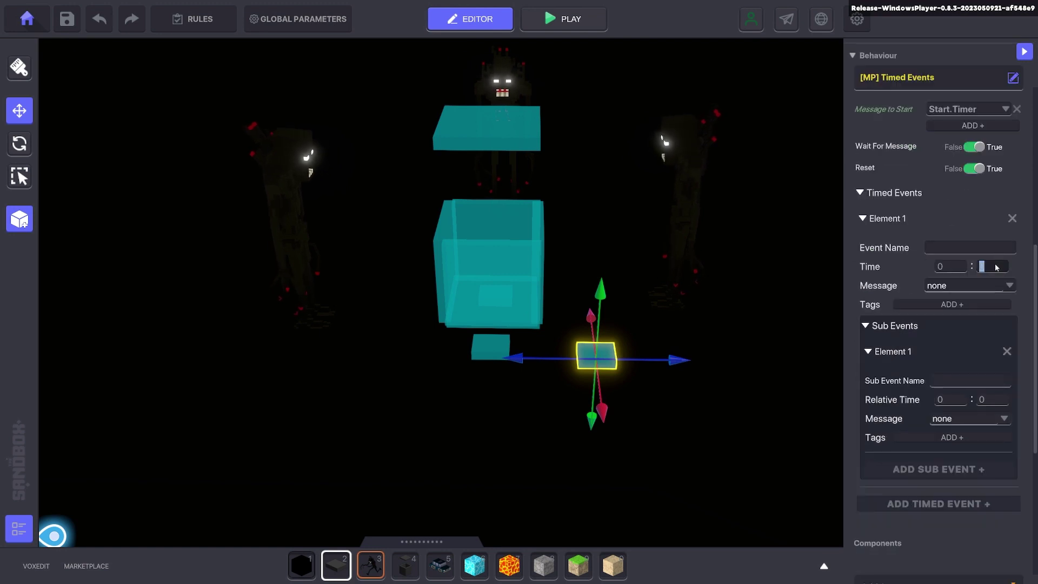
click(947, 285)
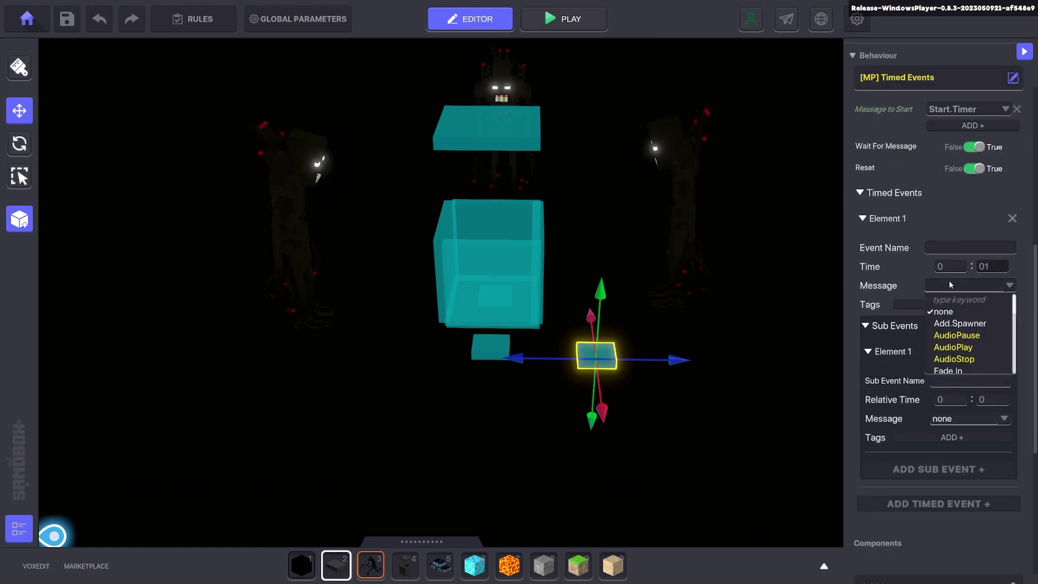
text(Kil)
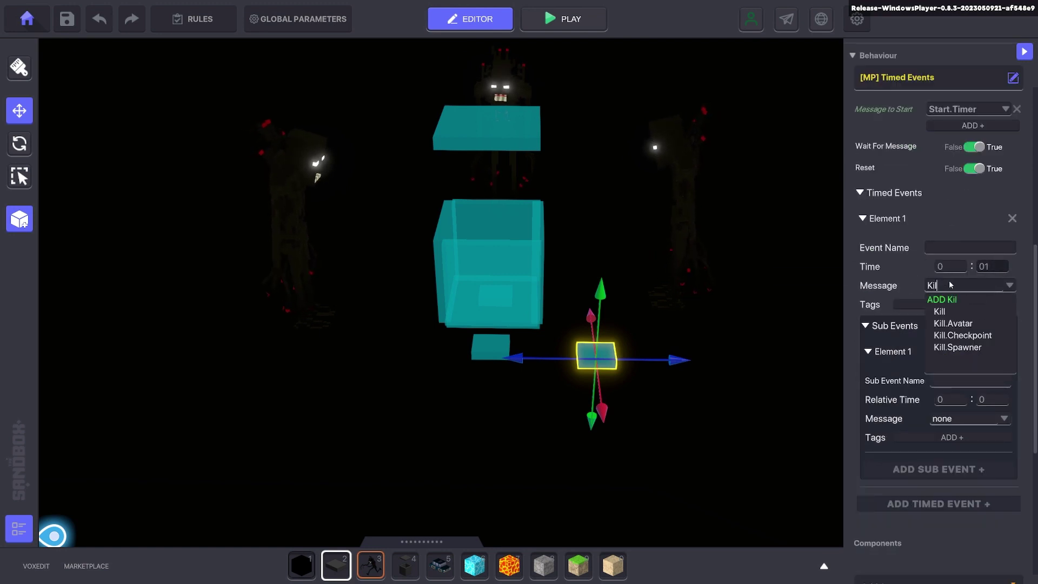
click(962, 335)
Step: Check the destroy message of the Checkpoint numpad inside the Avatar Box and move the numpad out along the Z axis
scroll(521, 279, up, 5)
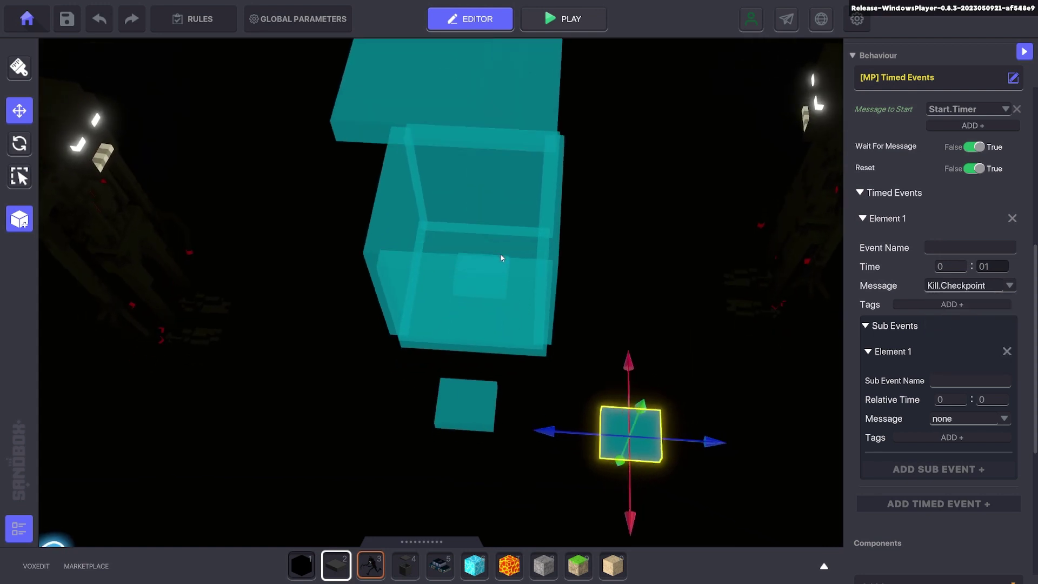
click(501, 258)
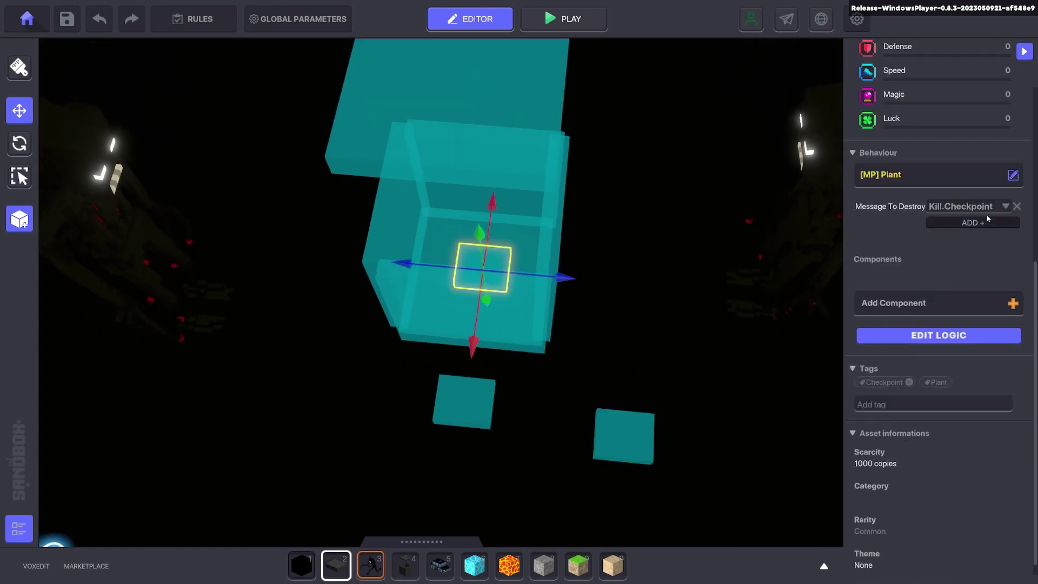
right_drag(748, 318, 684, 302)
drag(551, 277, 690, 274)
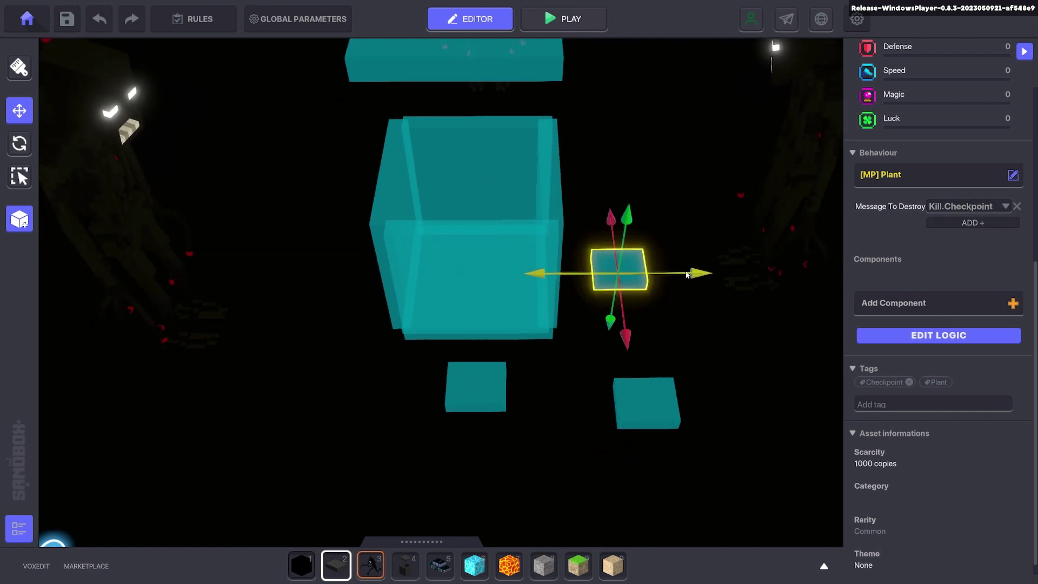
Step: Create a new preset named Spawner from the selected Checkpoint numpad
click(22, 223)
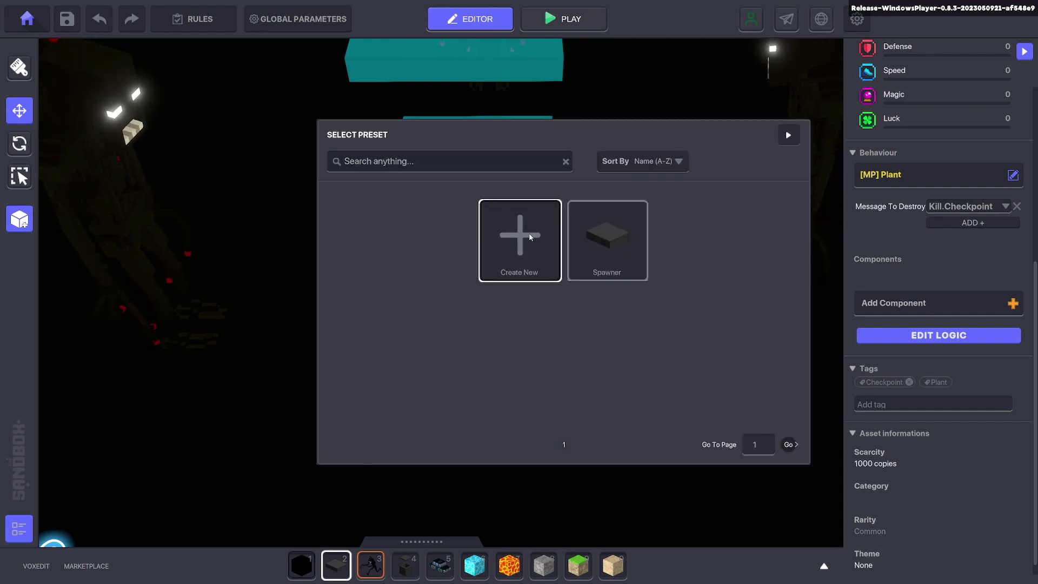
click(519, 243)
click(536, 306)
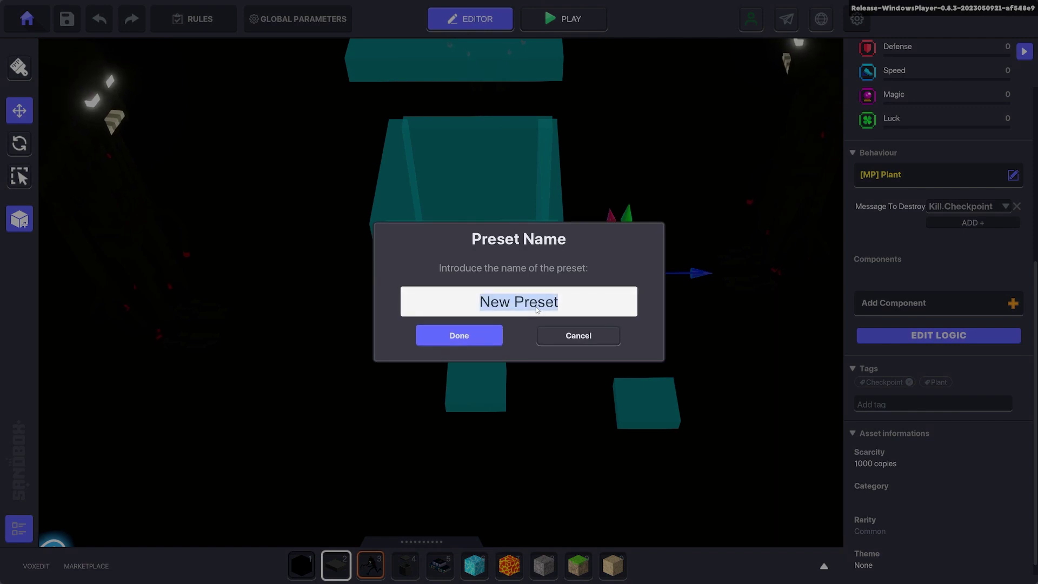
text(Spanwer)
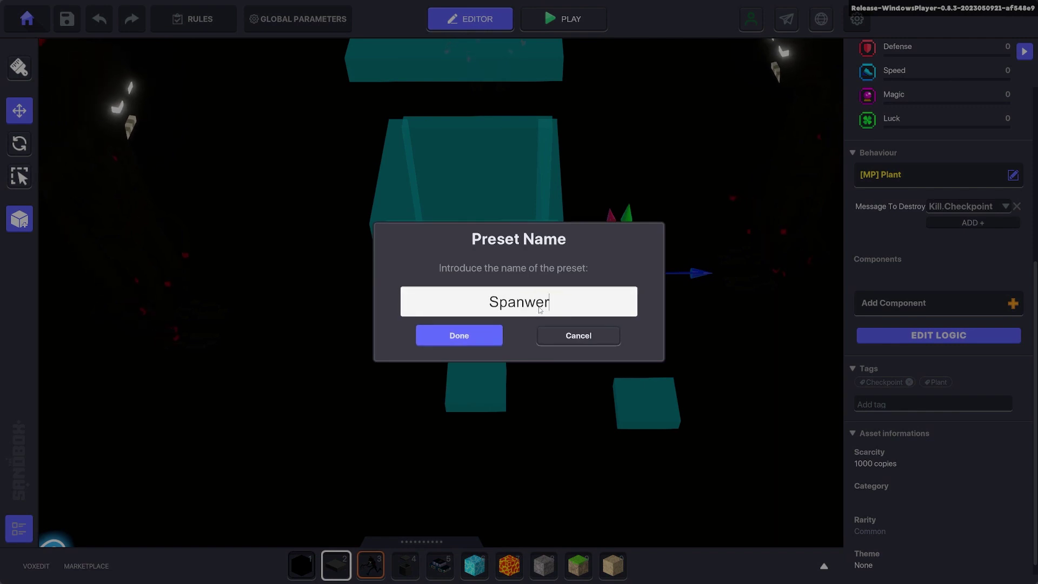
key(BackSpace)
key(BackSpace)
key(BackSpace)
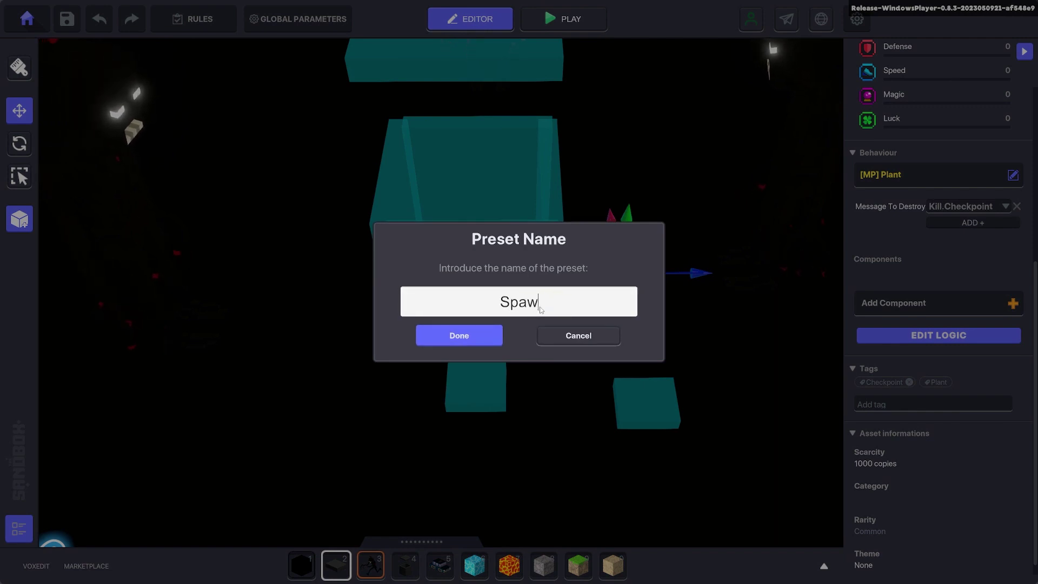
text(ner)
click(477, 330)
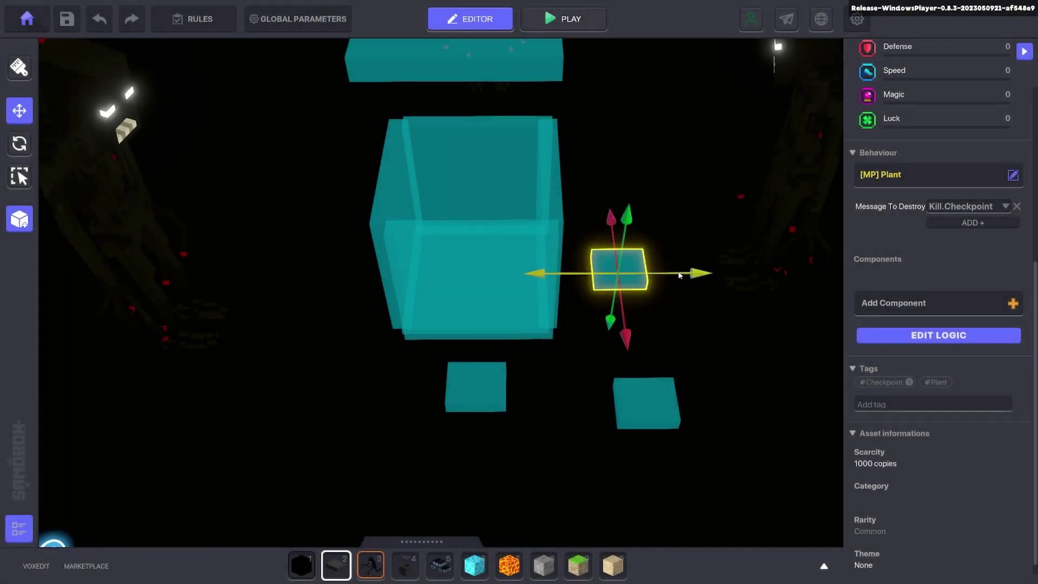
Step: Move the Checkpoint numpad back inside the Avatar Box along the Z axis and review the Timed Events numpad's settings
drag(679, 275, 541, 275)
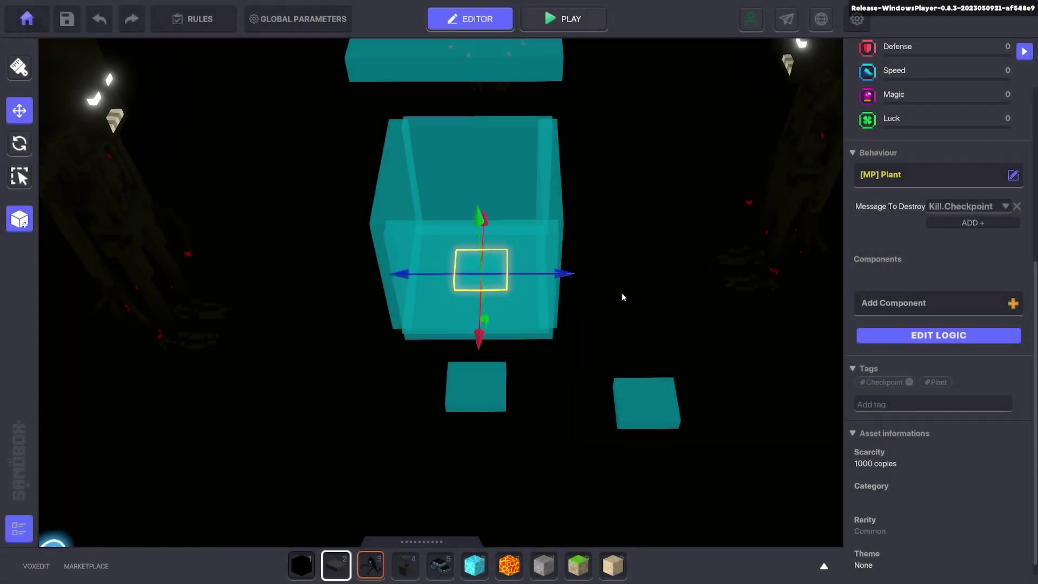
click(663, 415)
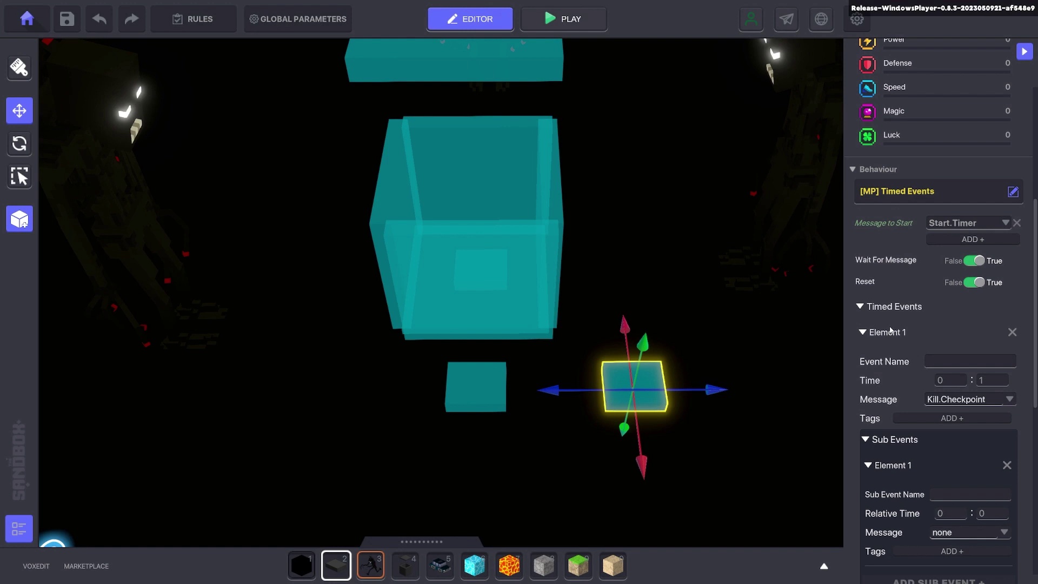
scroll(918, 316, down, 3)
Step: Place a Post Process Asset from the Logic assets in the dark room, away from the monsters and the Avatar Box
right_drag(705, 316, 395, 456)
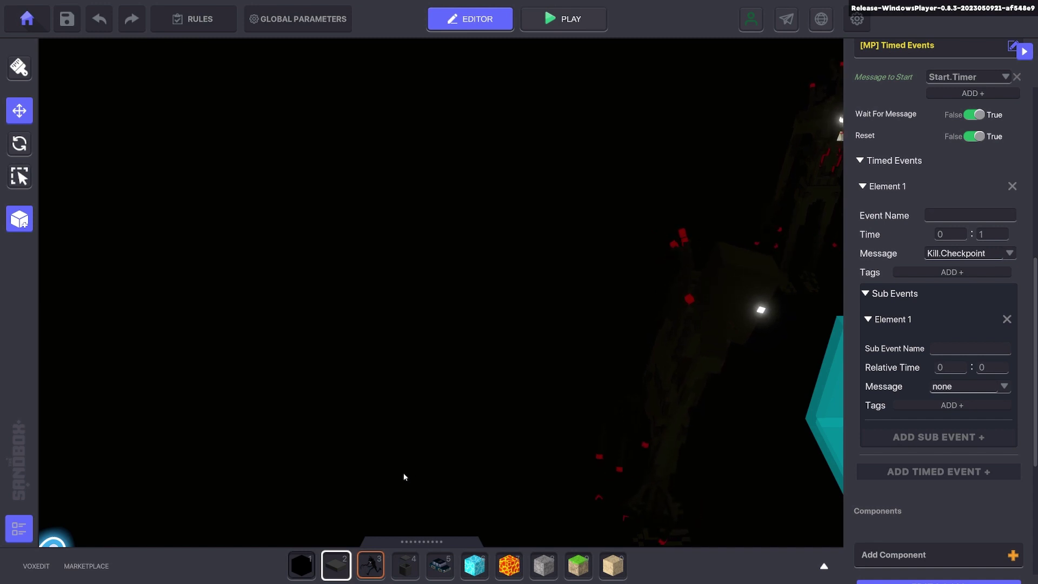
key(Tab)
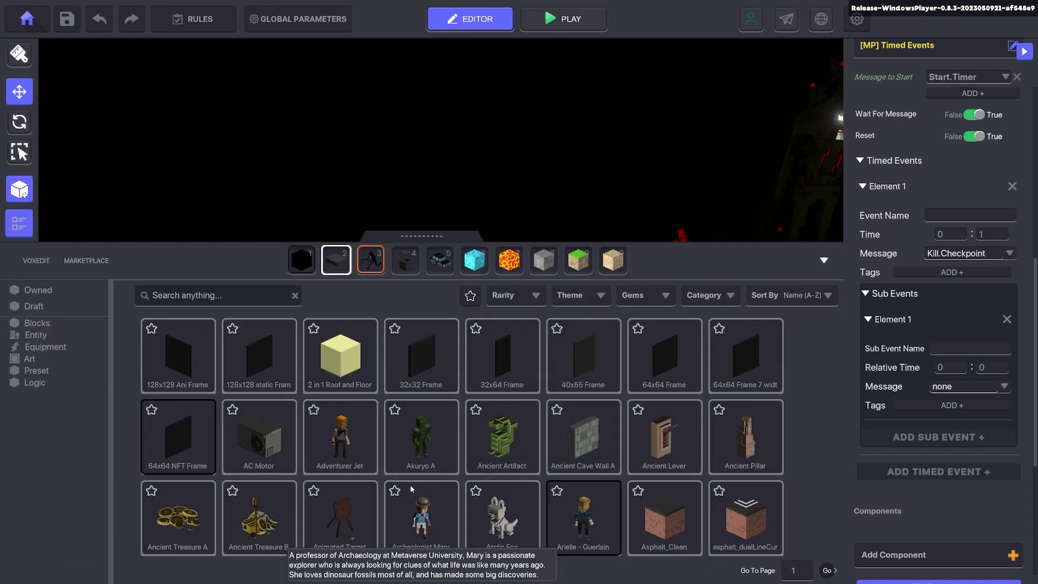
click(41, 383)
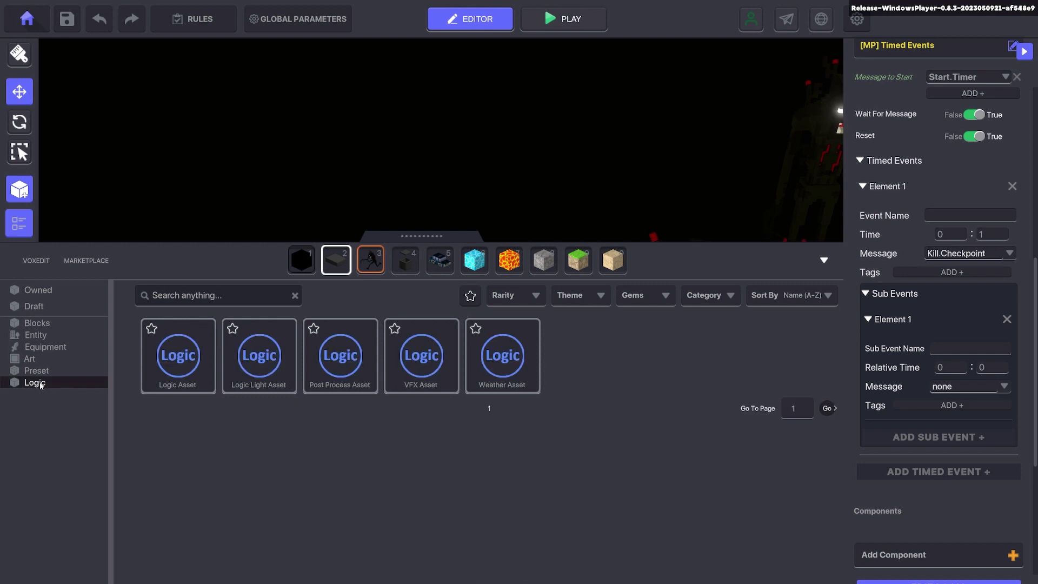
click(345, 363)
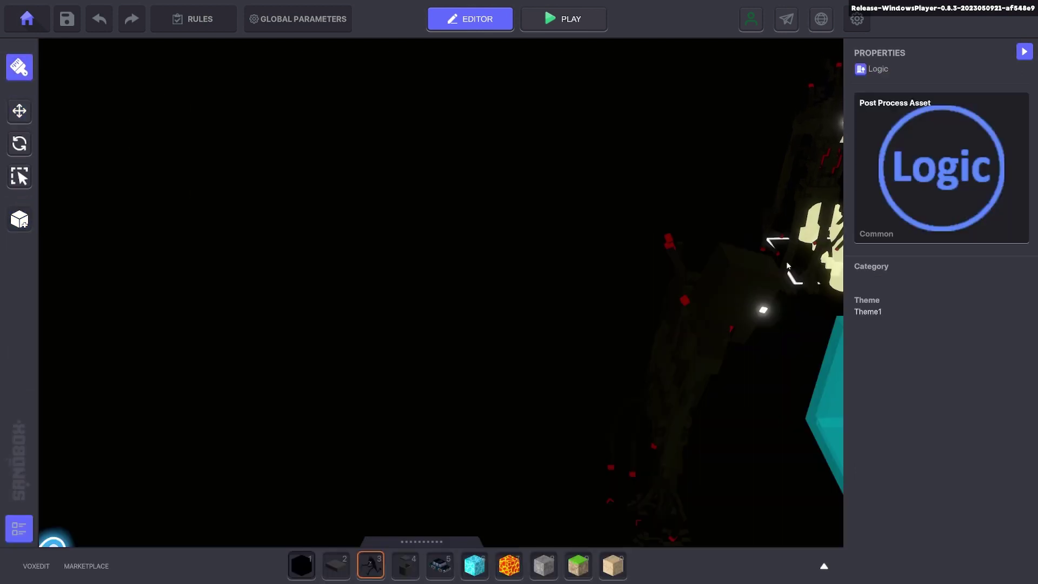
scroll(462, 250, up, 1)
click(406, 185)
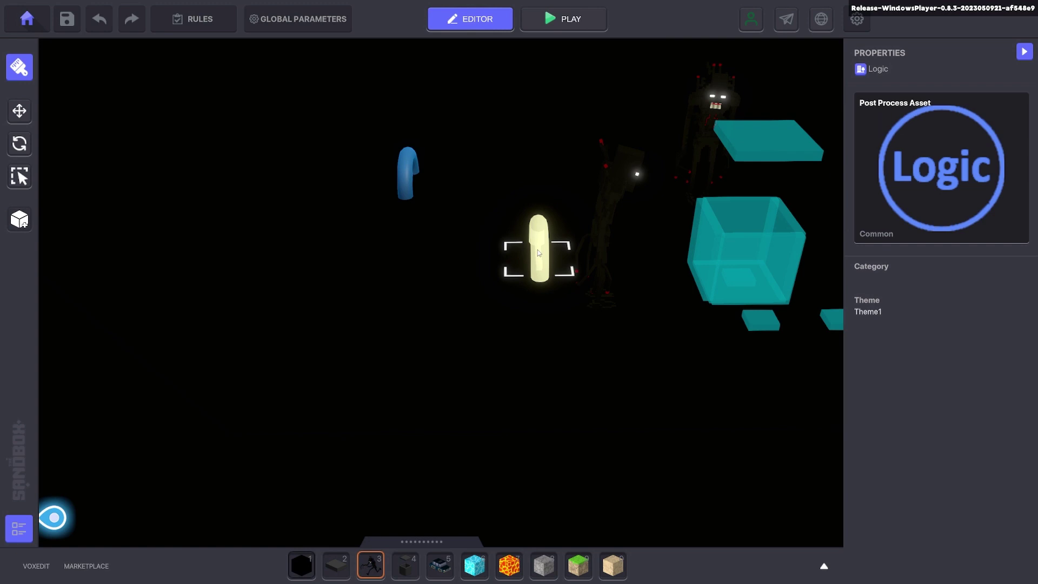
Step: Select the Post Process Asset and set its message to switch effects to PostProcessFade
click(19, 110)
click(406, 172)
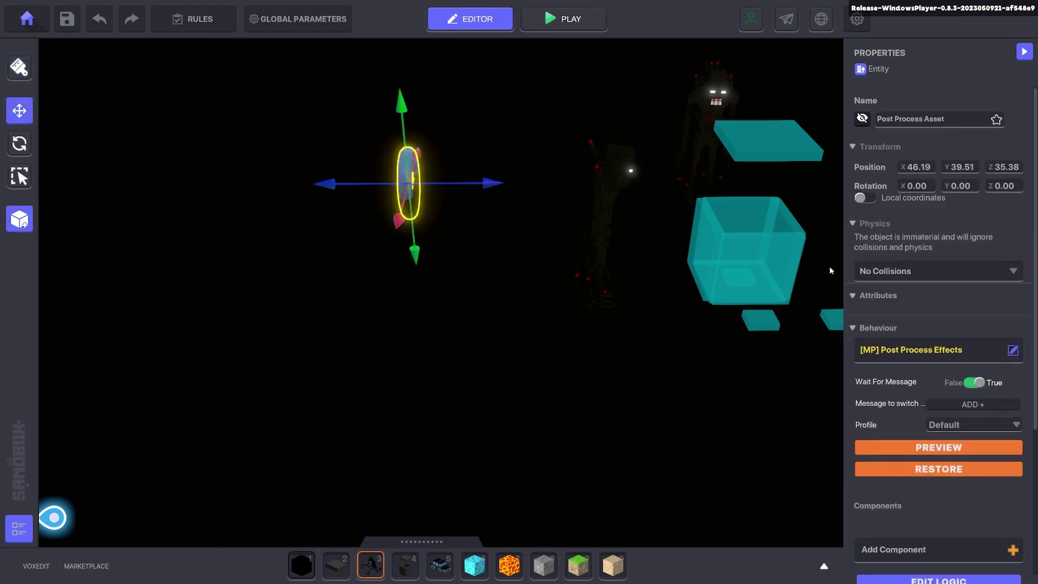
scroll(960, 382, down, 2)
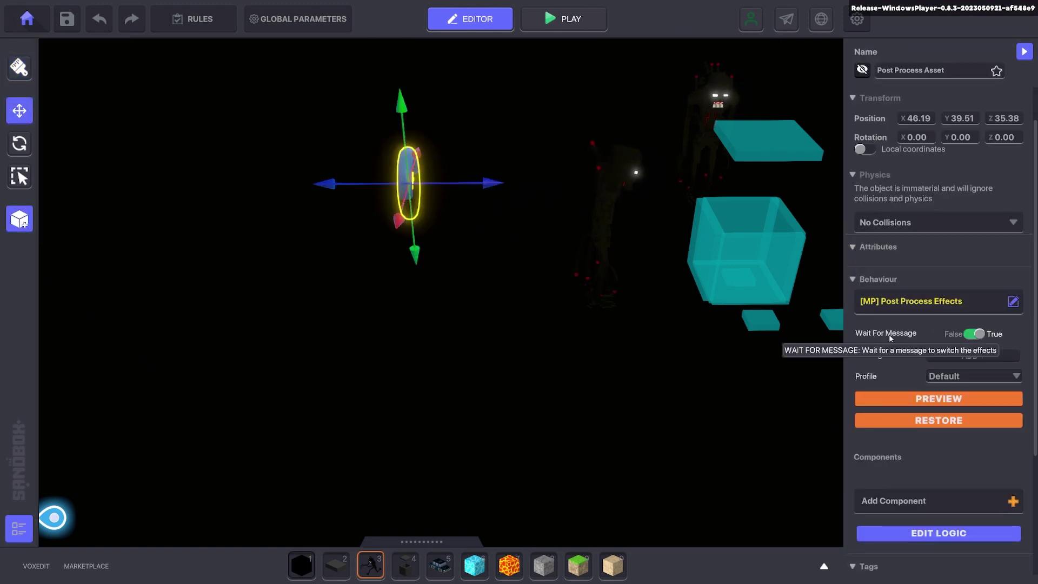
click(949, 354)
text(F)
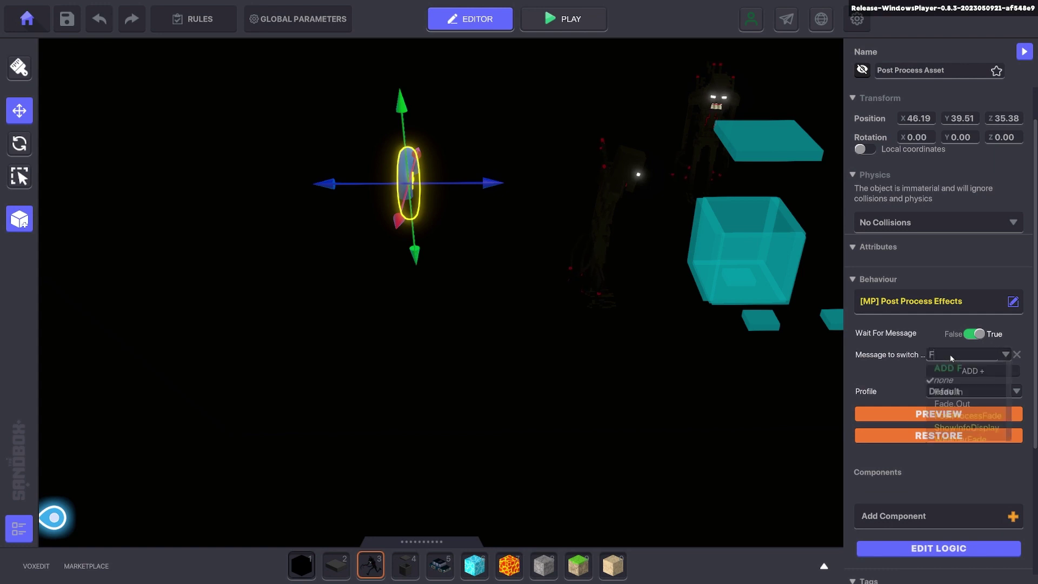
text(ade)
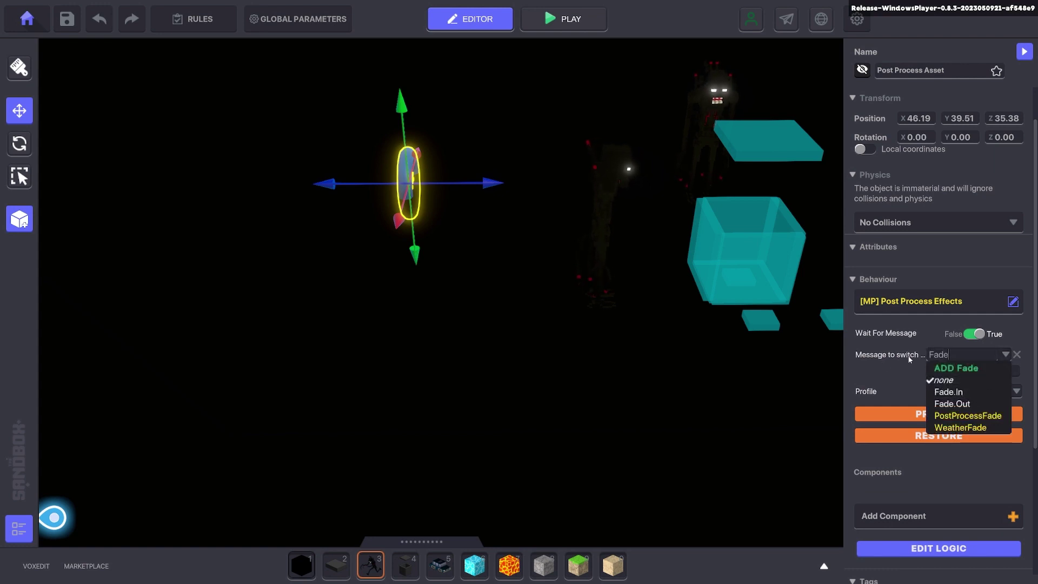
click(966, 416)
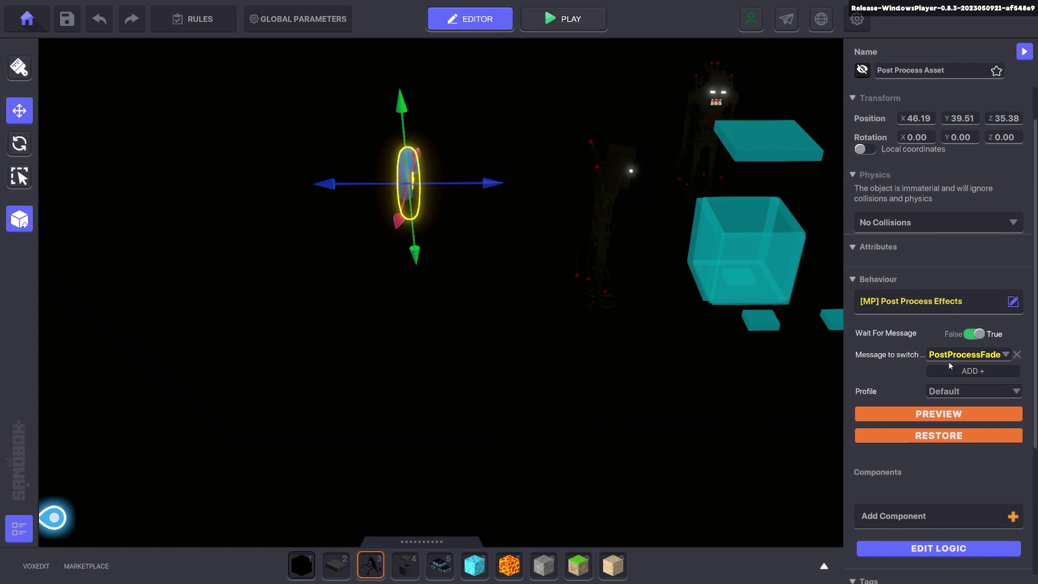
Step: Raise the Post Process Asset to a height of about 40 and set its effects profile to Custom
drag(414, 181, 413, 101)
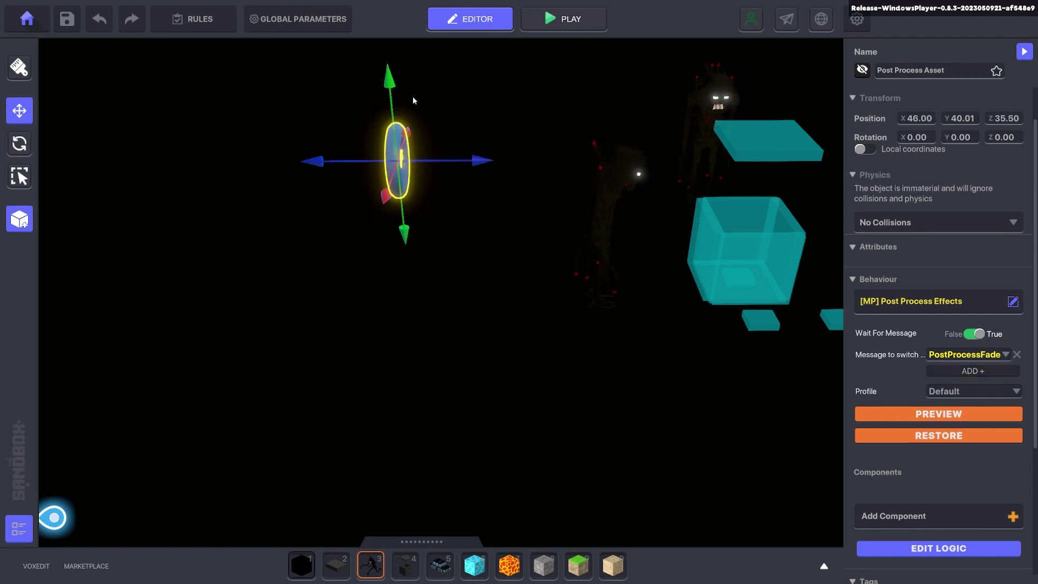
click(974, 392)
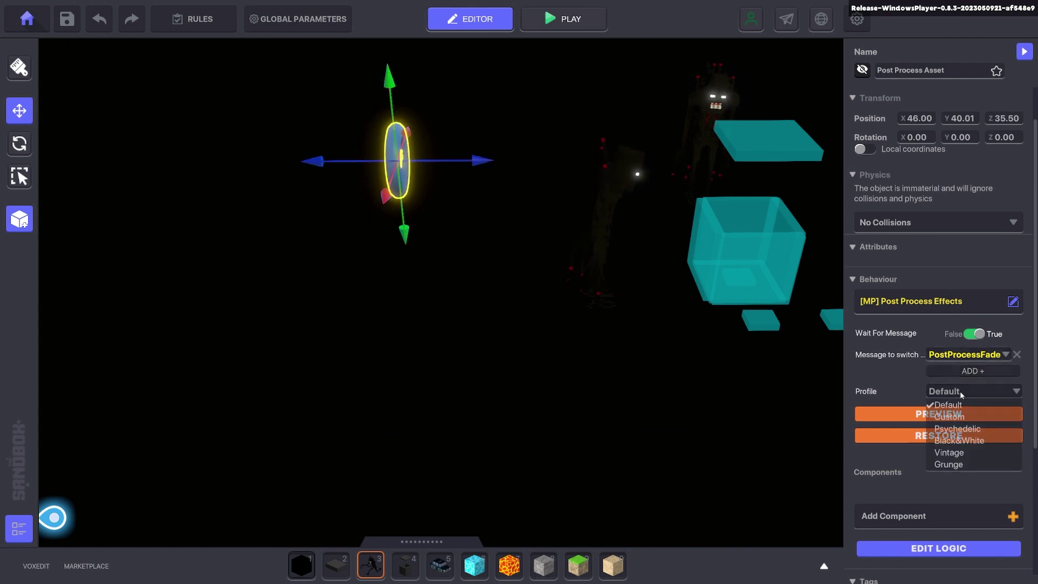
click(949, 416)
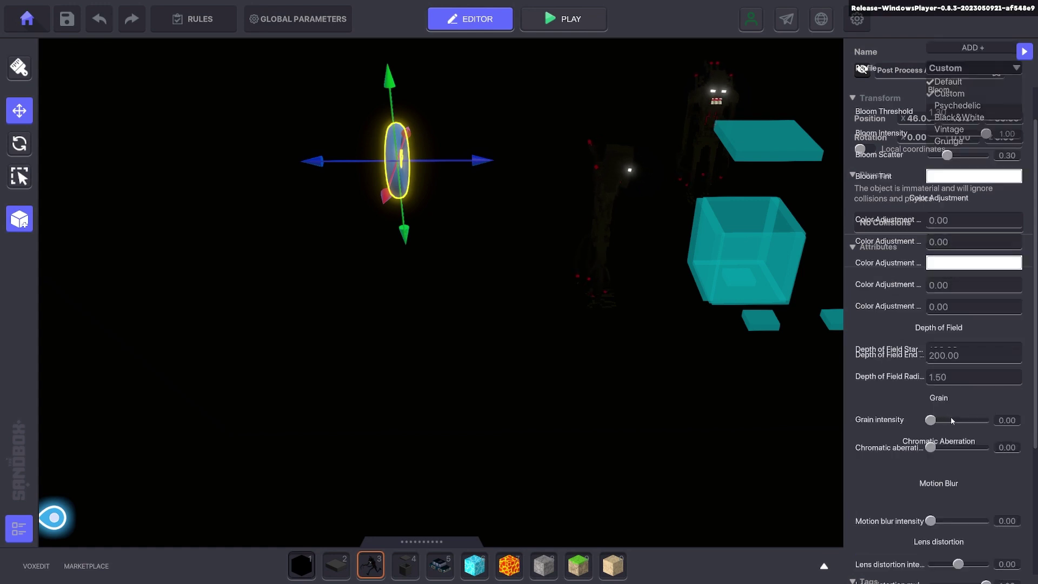
Step: Set the colour swatch in the asset's Color Adjustment section to black (#000000)
scroll(920, 385, down, 3)
scroll(886, 365, down, 1)
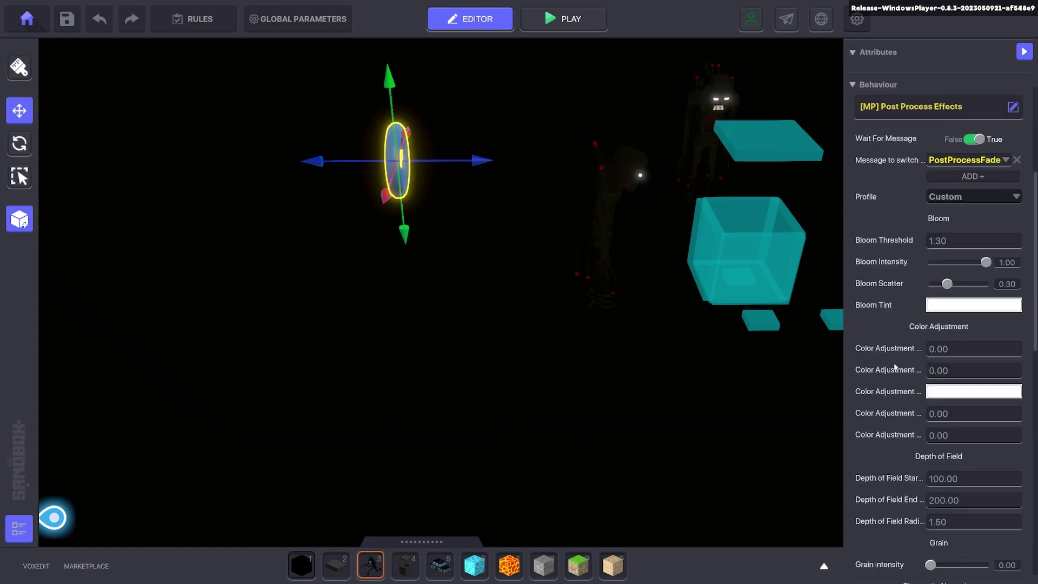
click(935, 391)
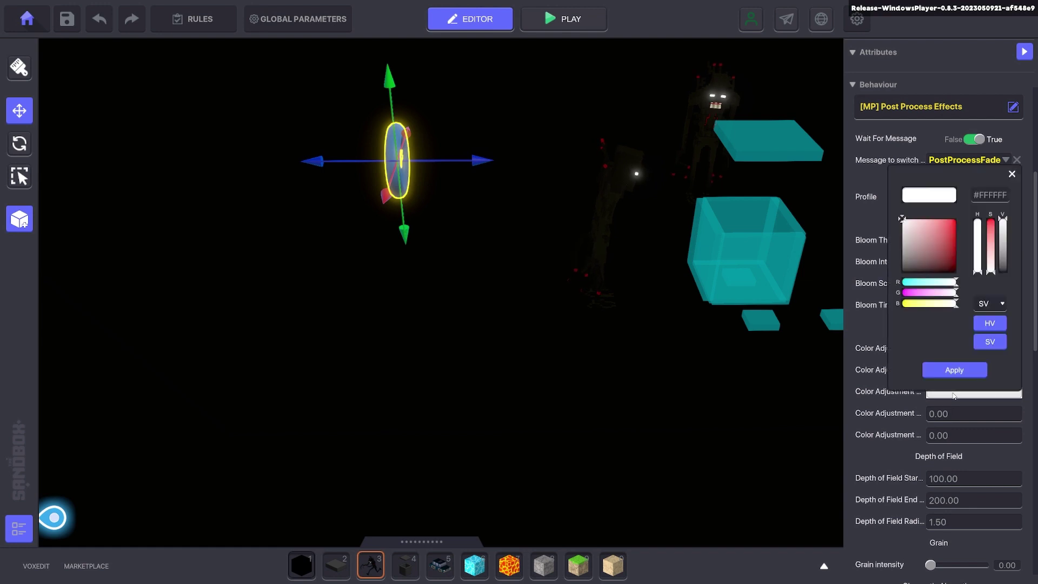
drag(916, 261, 874, 304)
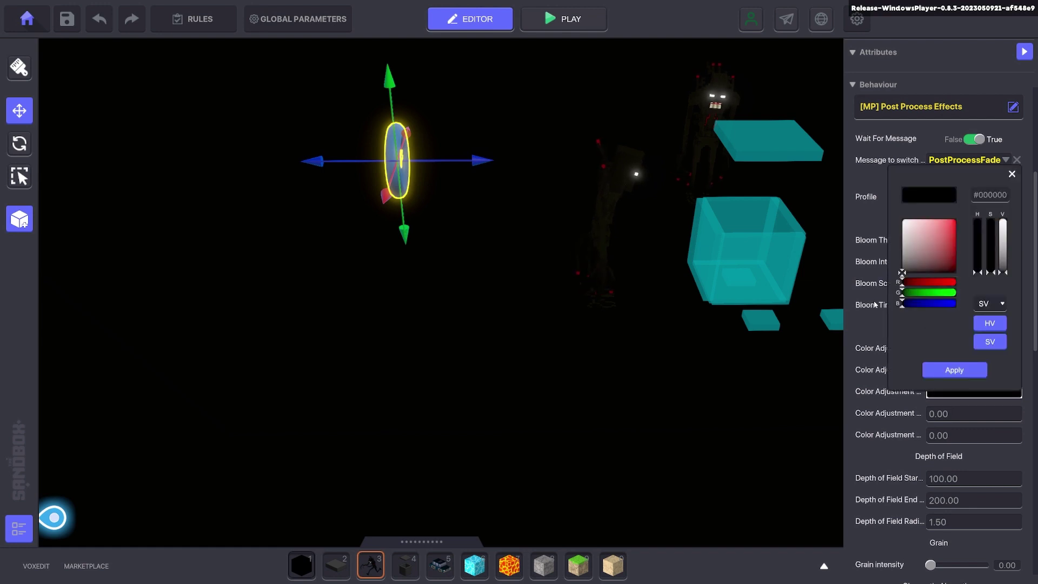
click(954, 370)
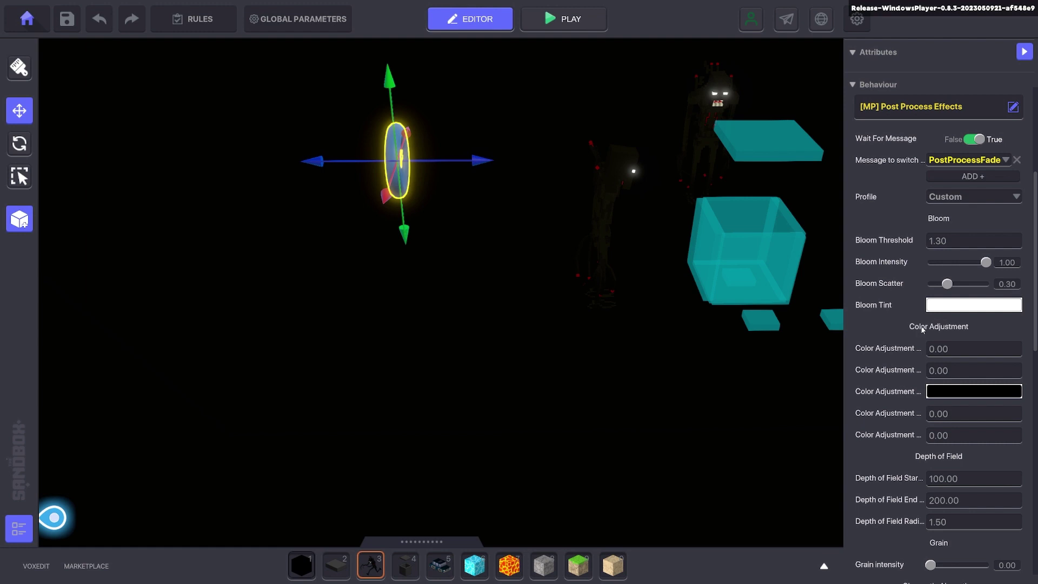
Step: Preview the custom post-process effect on the scene, restore the normal view and review the effect settings
scroll(914, 316, down, 11)
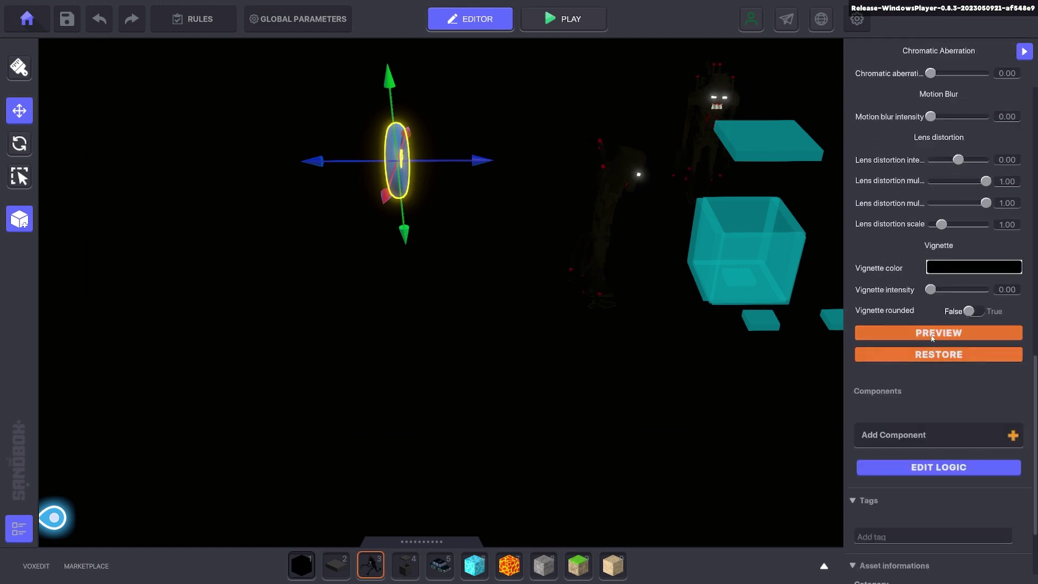
click(946, 334)
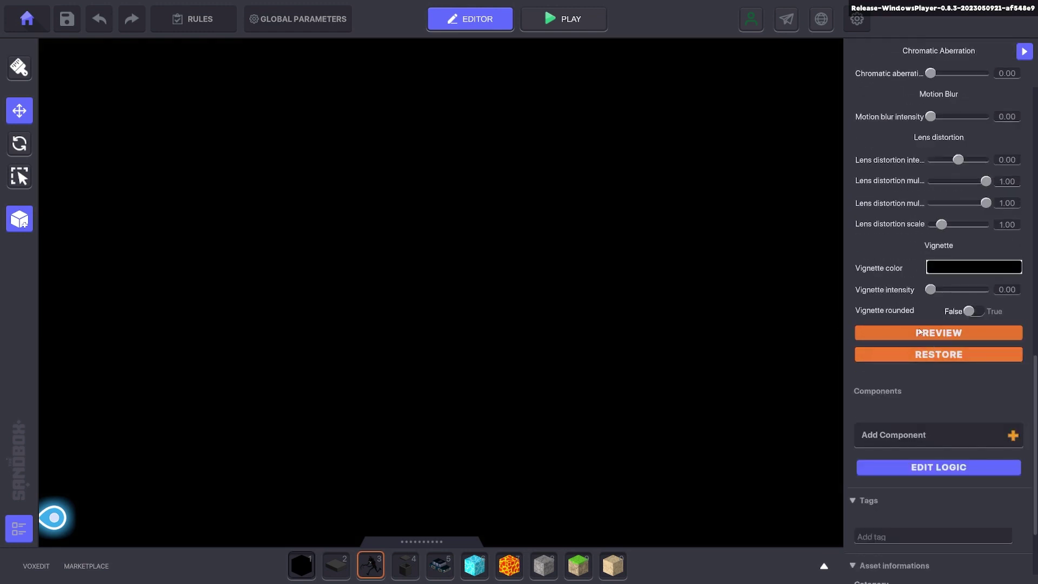
click(943, 359)
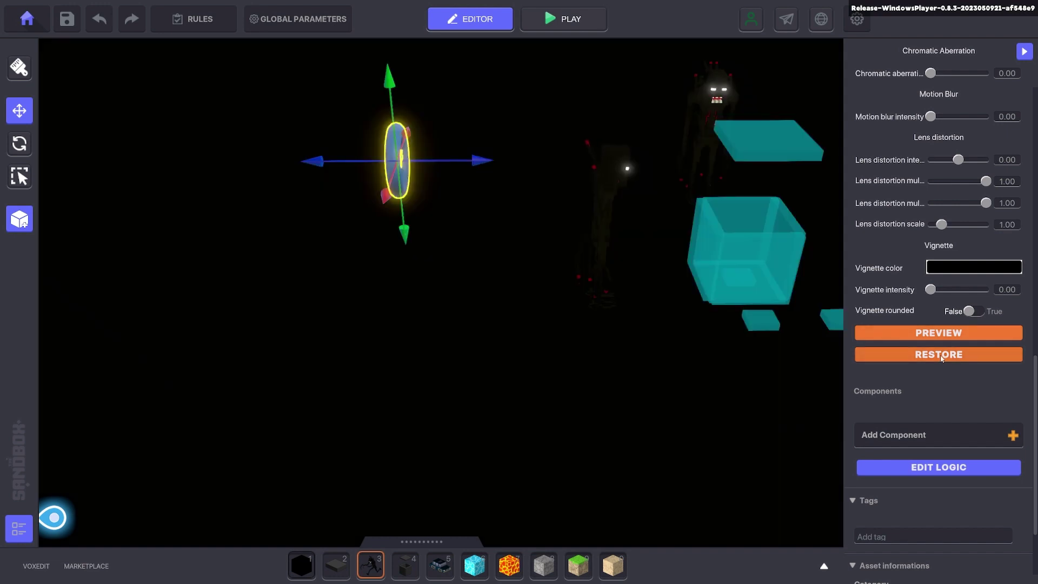
key(d)
key(e)
key(a)
key(d)
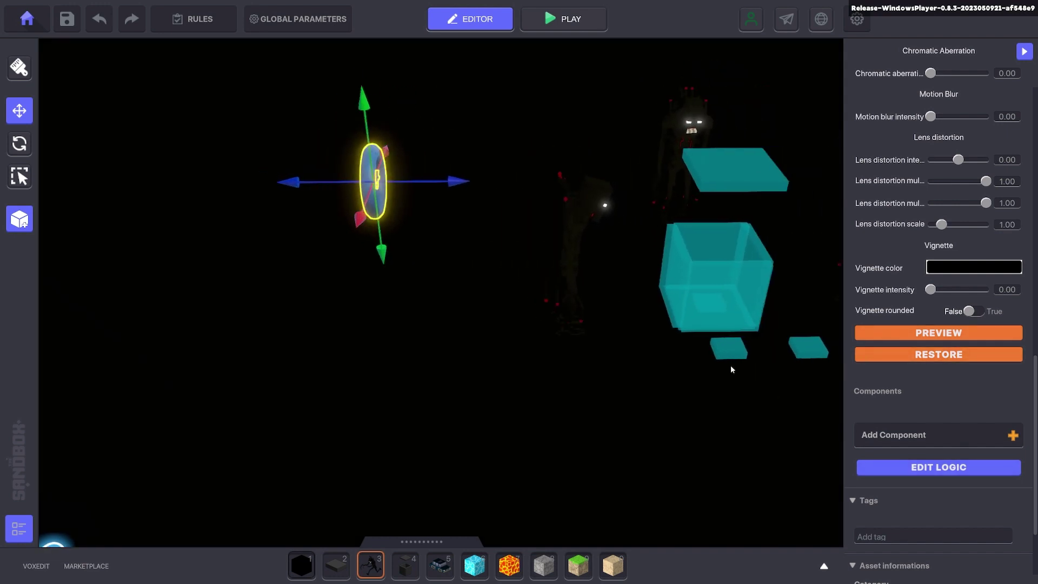
scroll(926, 414, up, 10)
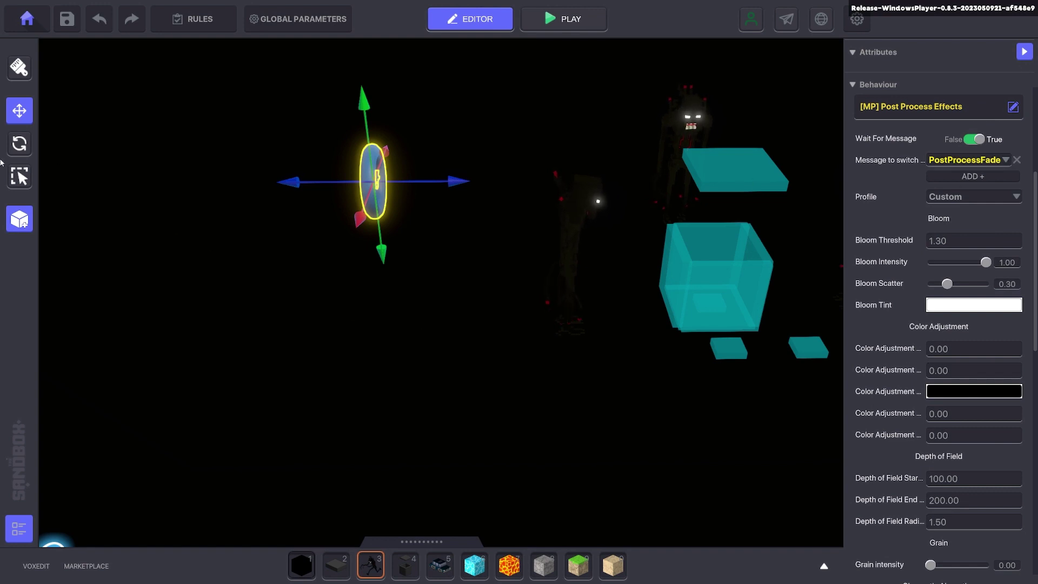
Step: Place a Grey Numpad just below the Post Process Asset and select it
click(344, 562)
click(371, 235)
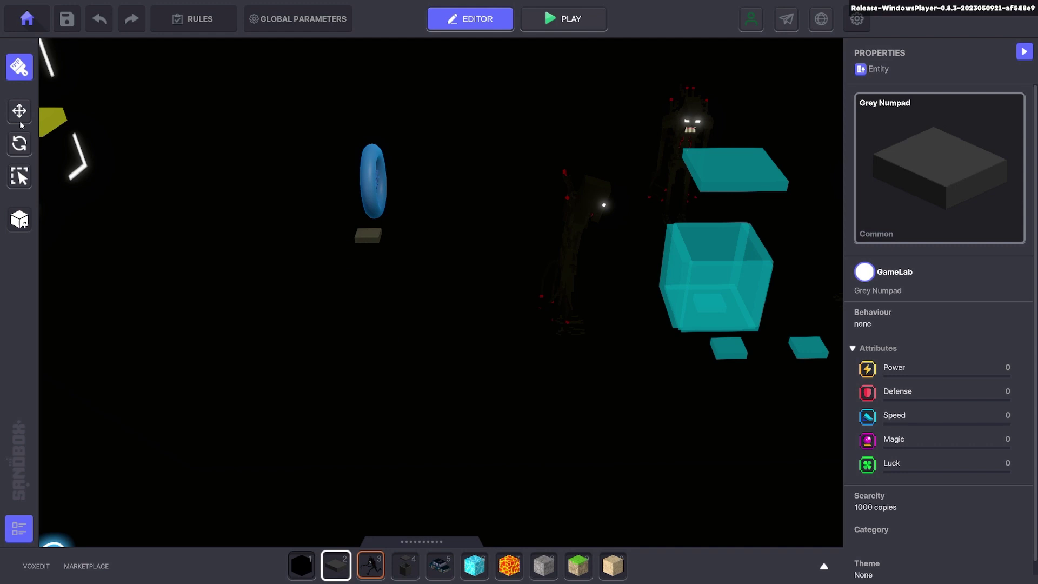
click(369, 234)
Step: Assign the Message Broadcaster behaviour to the new Grey Numpad
click(936, 465)
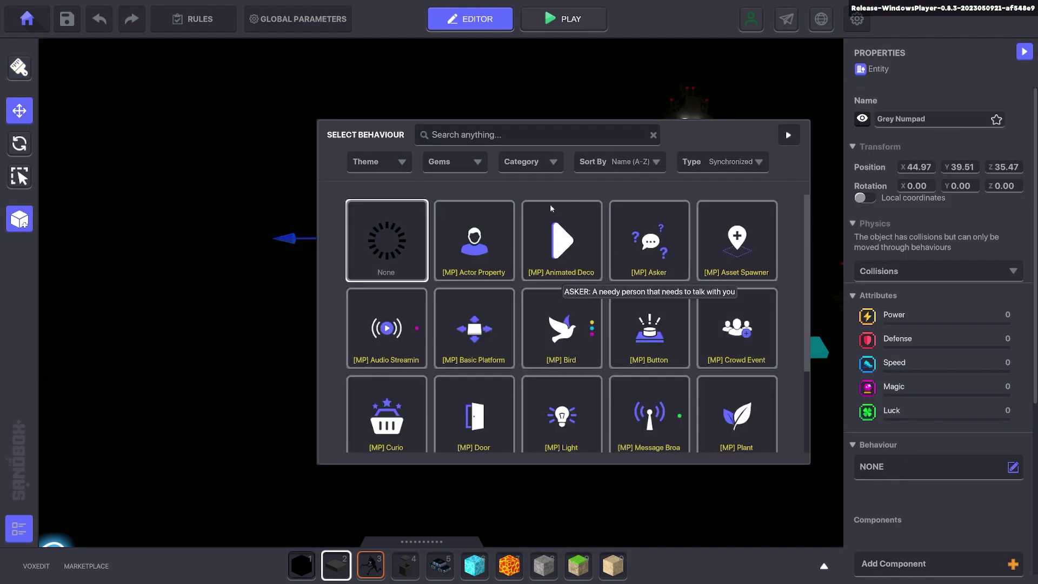
click(487, 139)
text(mess)
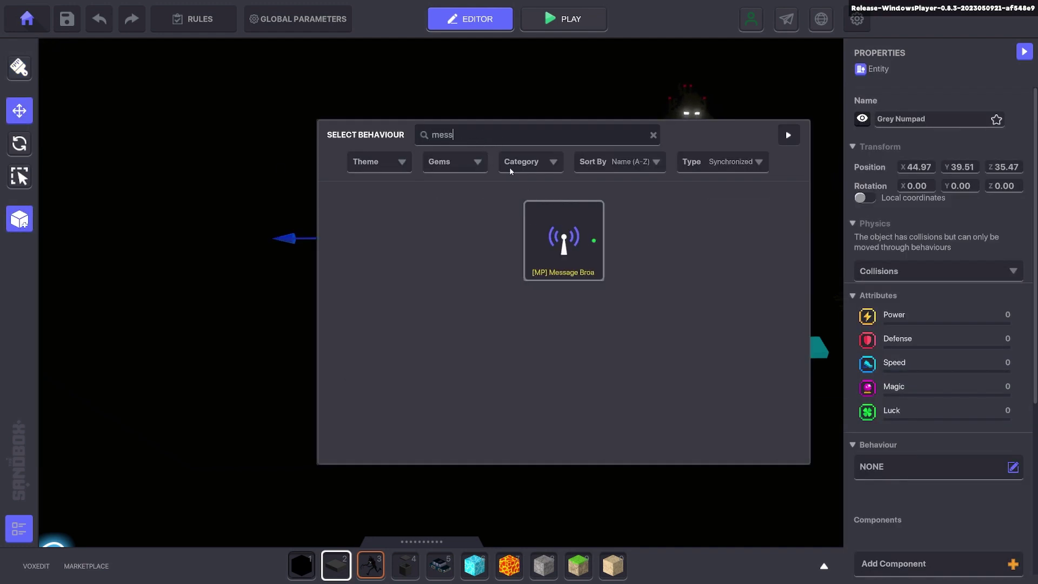
click(560, 238)
Step: Set the broadcaster's message to send to PostProcessFade with a time of 2
scroll(932, 369, down, 3)
click(956, 374)
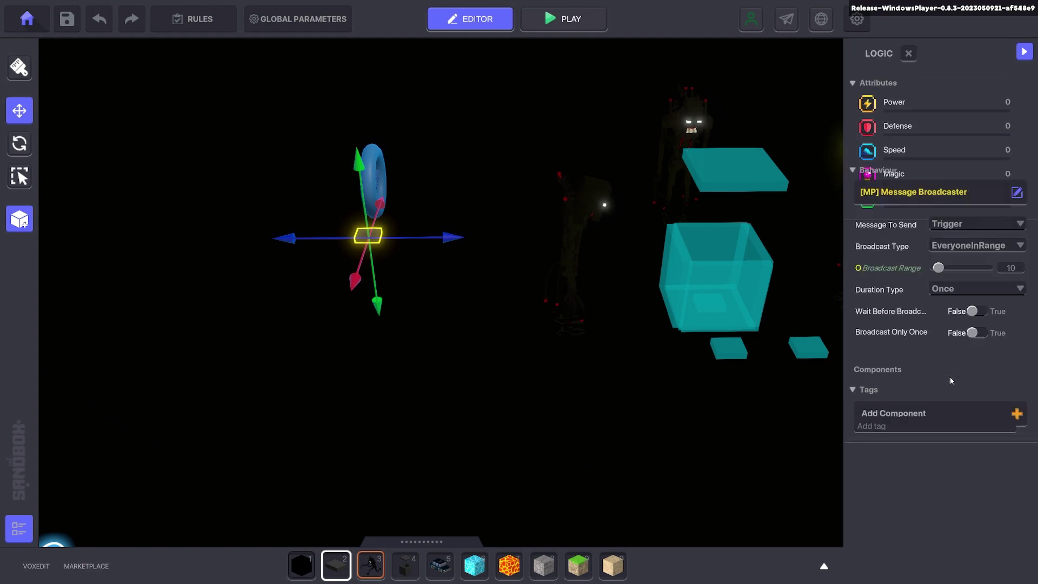
click(949, 289)
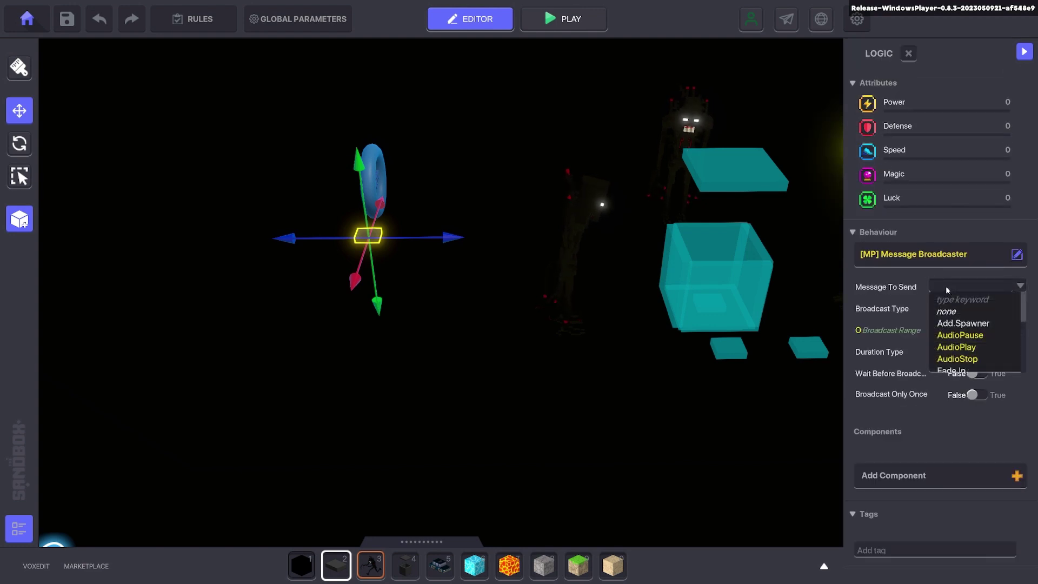
text(po)
click(969, 335)
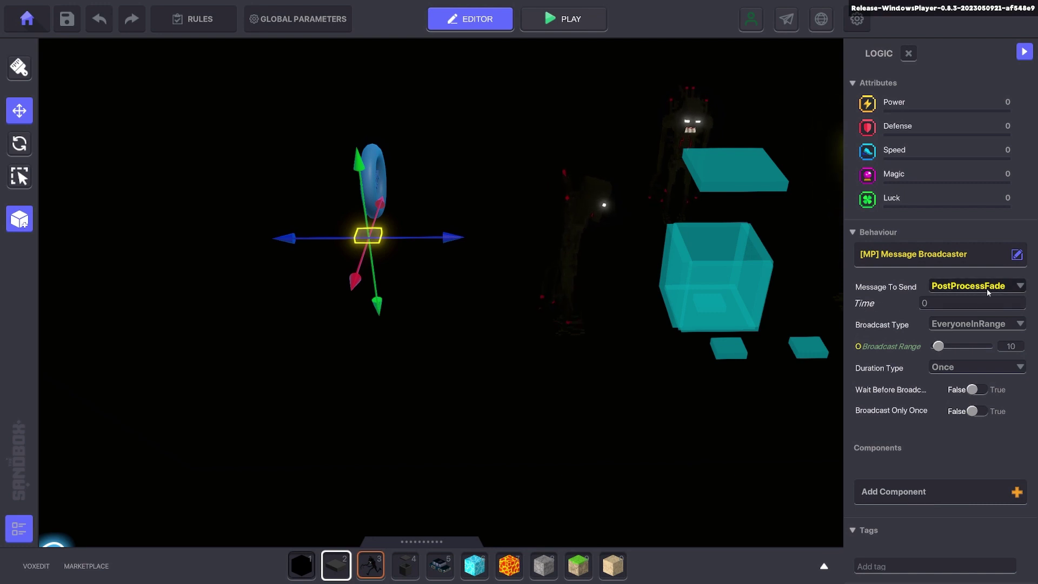
click(940, 305)
text(2)
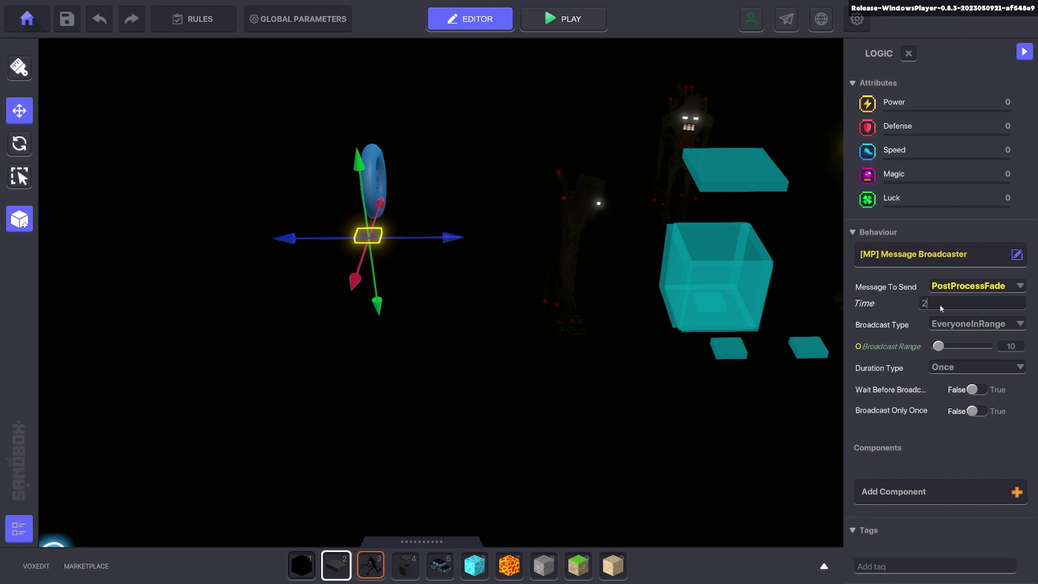
key(Return)
Step: Set the numpad's broadcast range to 3
click(1013, 346)
text(3)
key(Return)
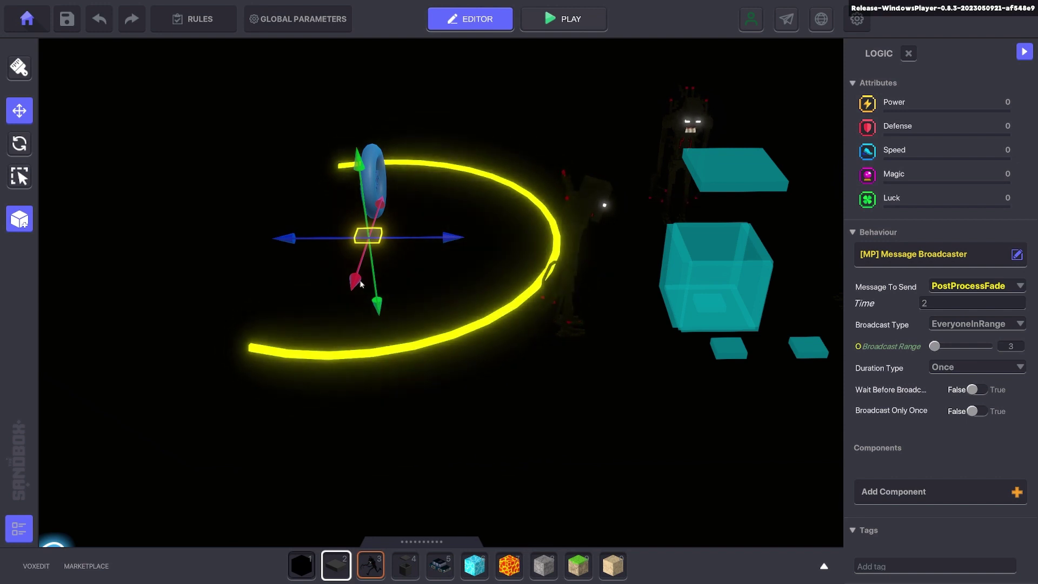
Step: Make the broadcaster wait before broadcasting and set its required message to Fade.In
click(978, 391)
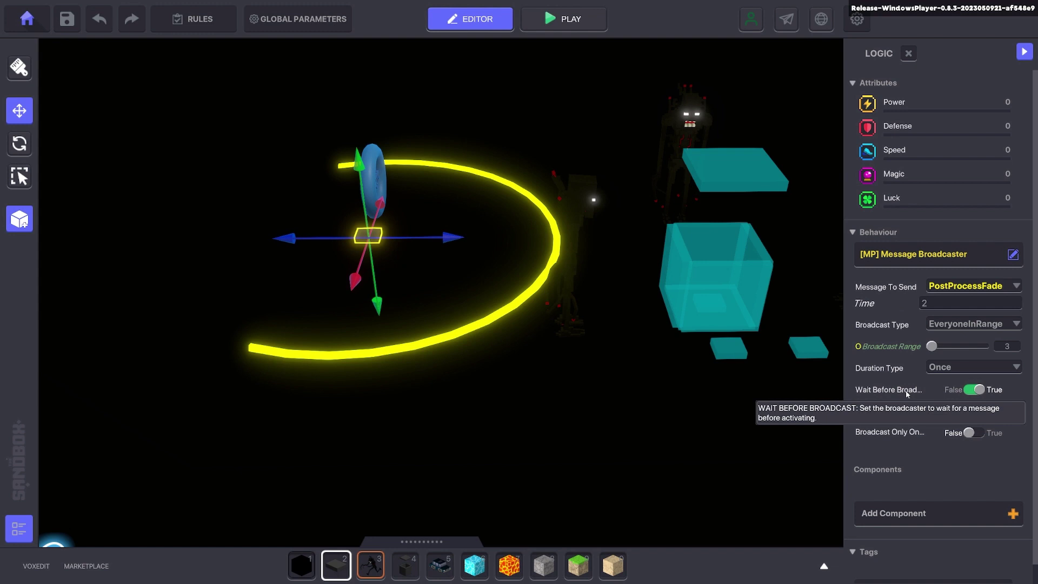
click(954, 411)
text(Fad)
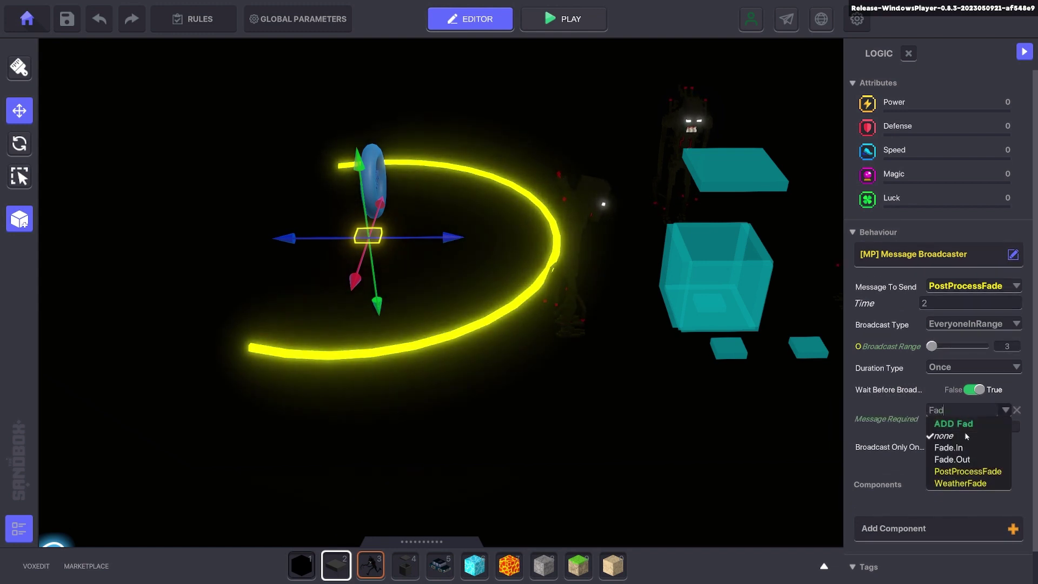
click(954, 448)
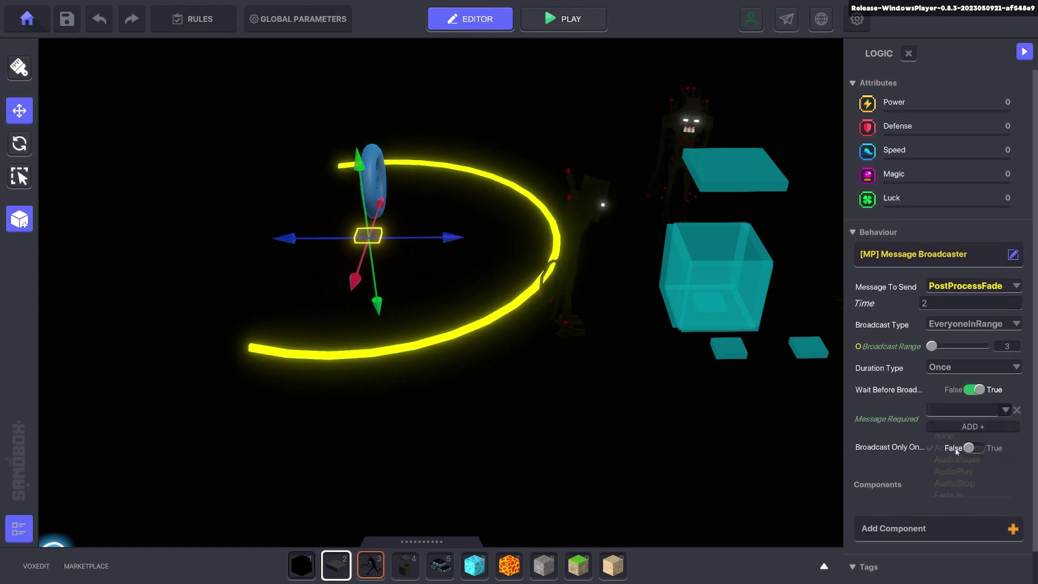
Step: Add a second timed event to the Timed Events numpad that sends the Fade.In message at 0:02
key(d)
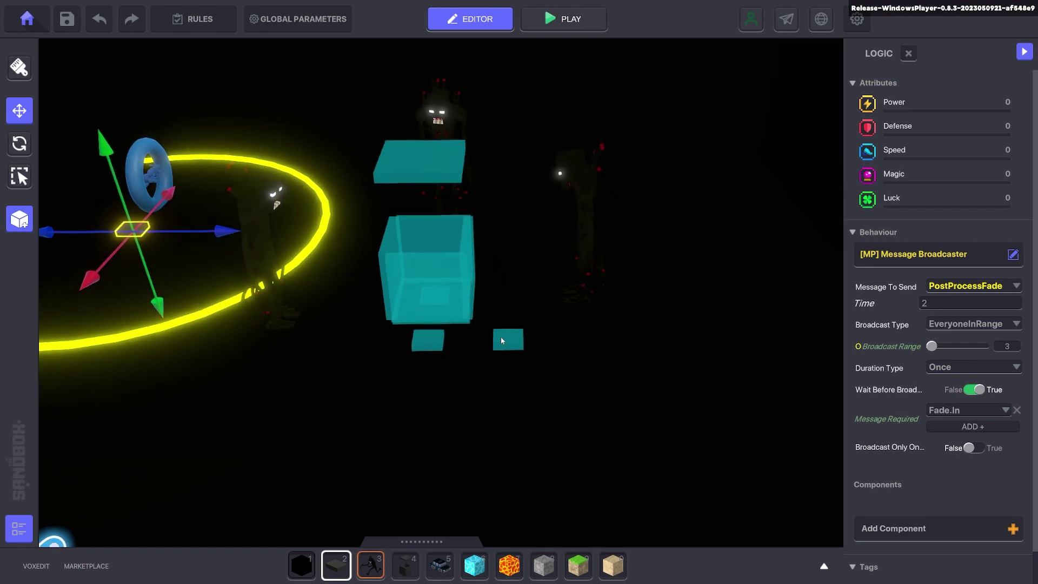
click(501, 337)
scroll(926, 374, down, 4)
scroll(913, 367, down, 3)
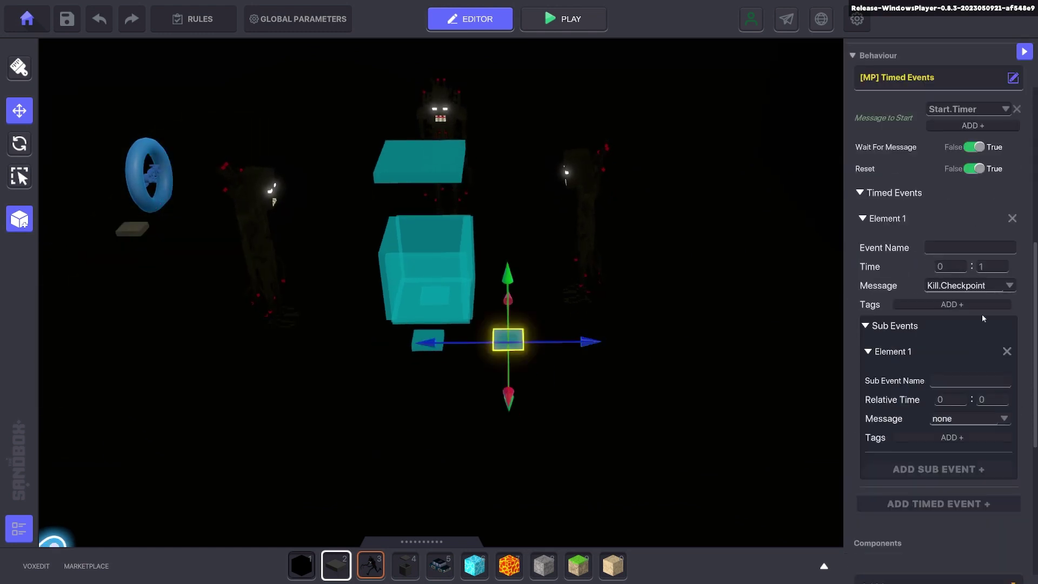
scroll(954, 289, down, 4)
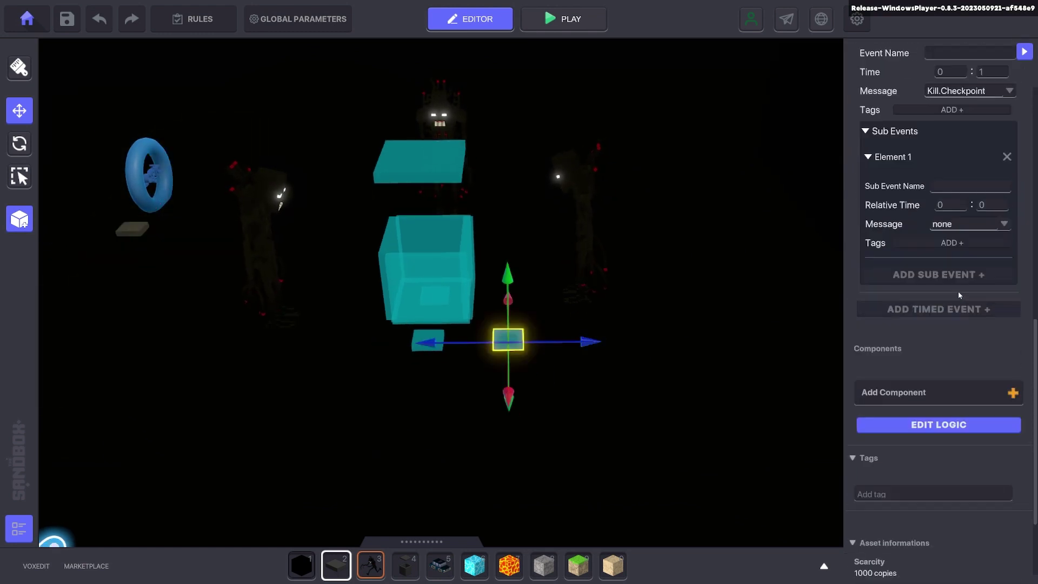
click(956, 313)
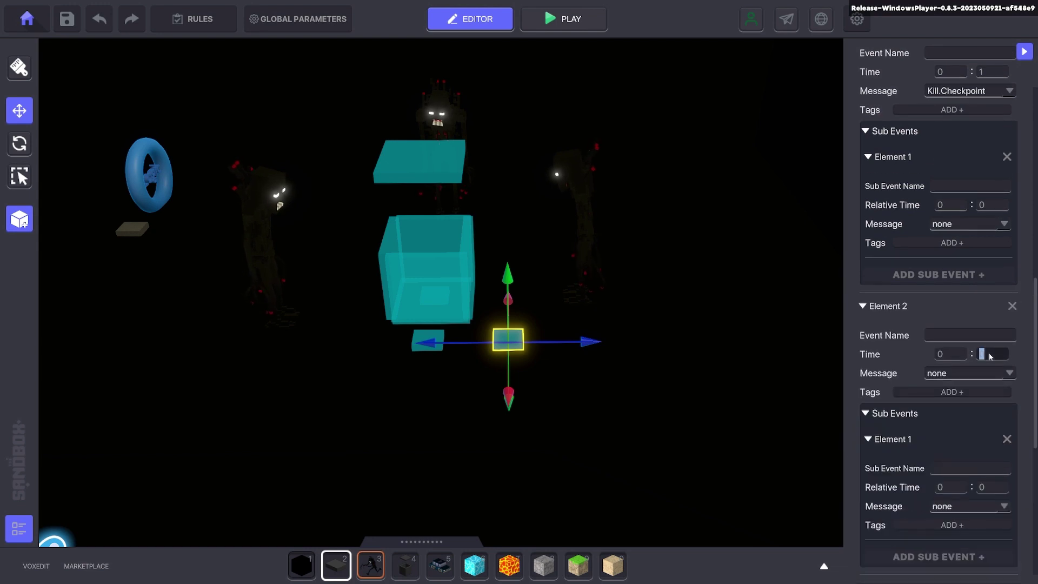
click(974, 372)
text(Fad)
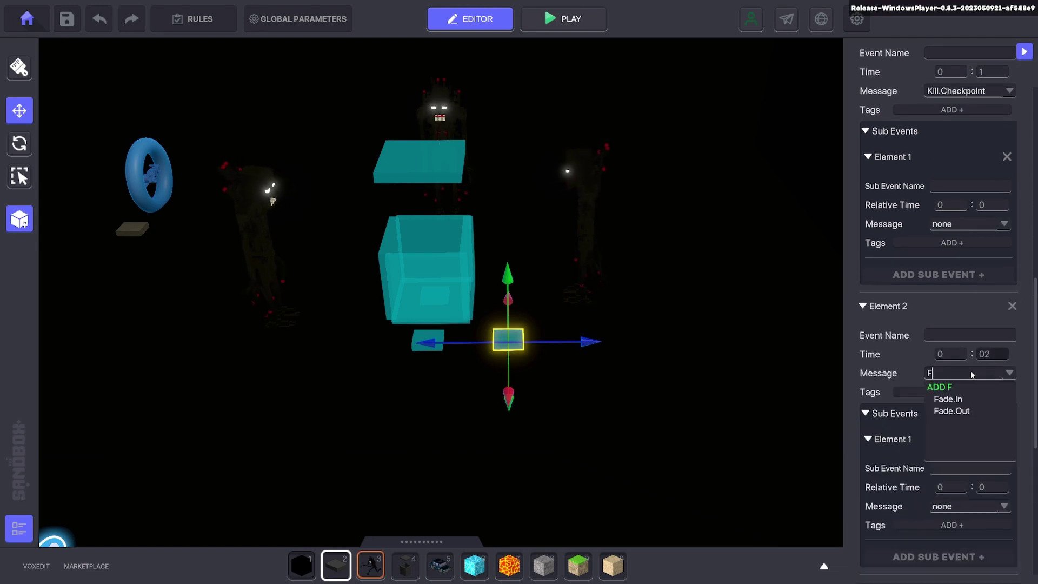
click(955, 400)
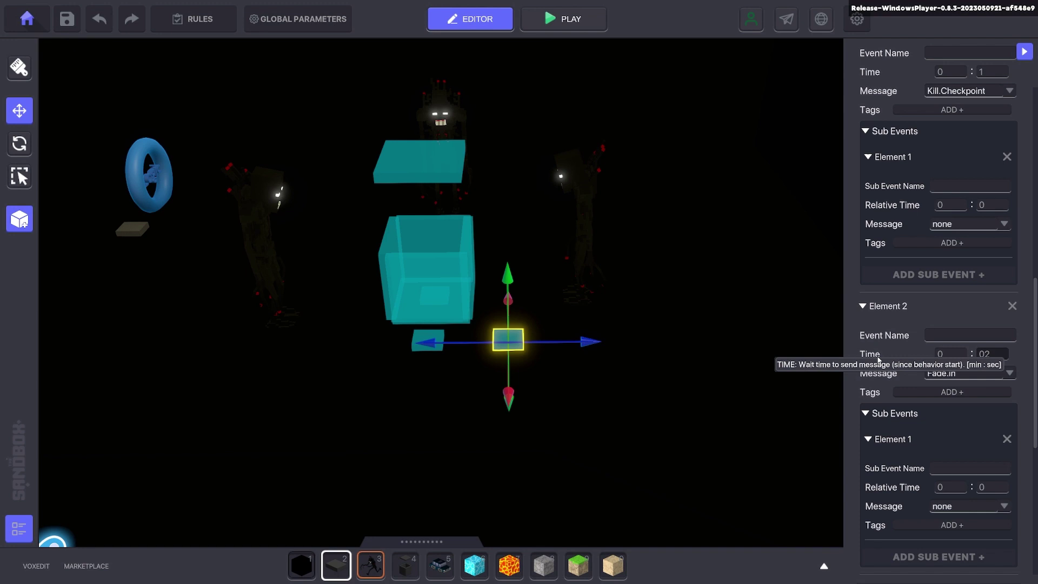
Step: Make the broadcaster numpad below the post process asset invisible and set its physics to No Collisions
middle_drag(784, 327, 366, 250)
click(334, 259)
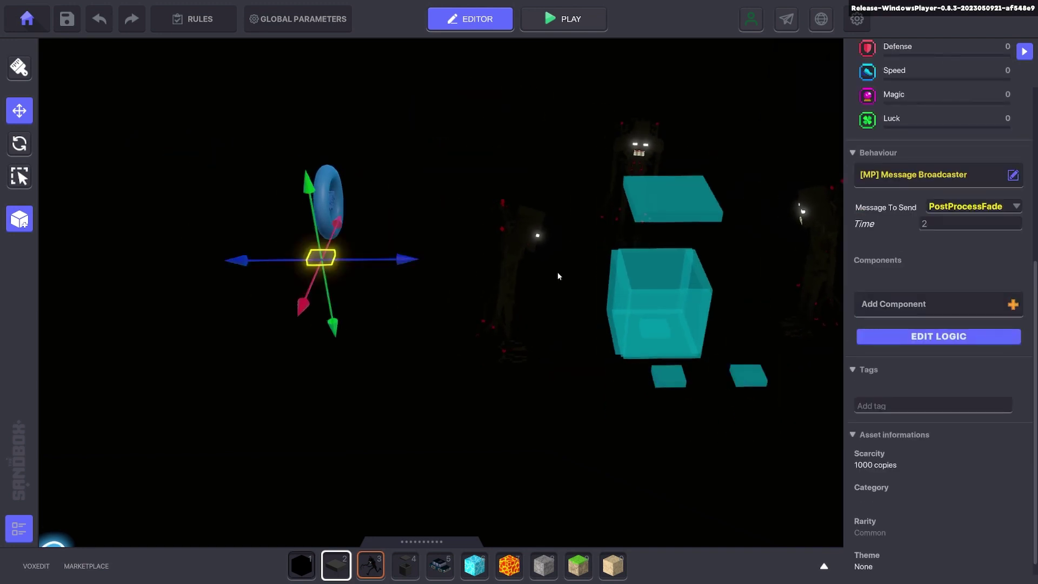
scroll(911, 205, up, 3)
click(943, 481)
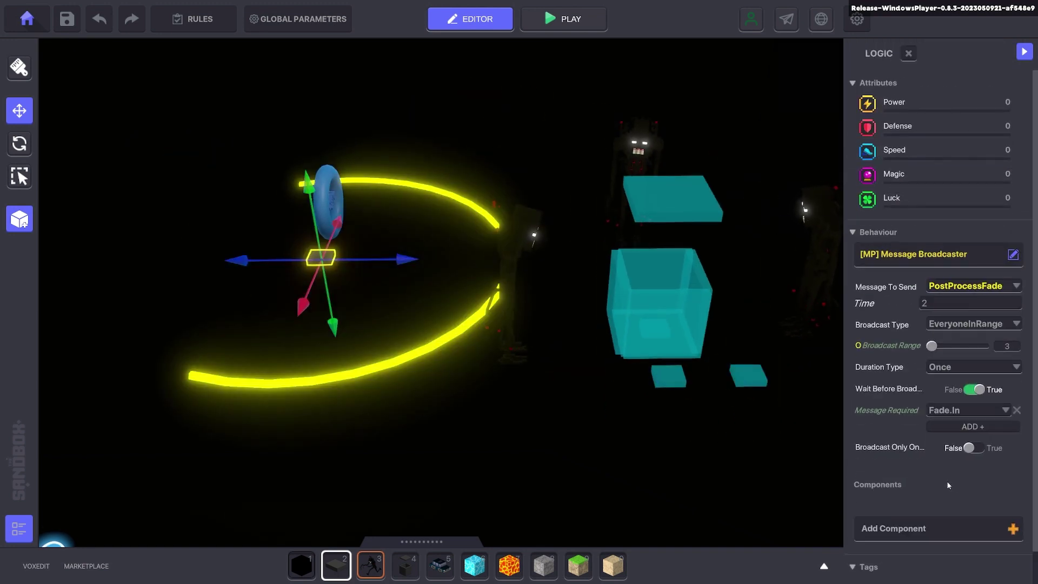
click(908, 53)
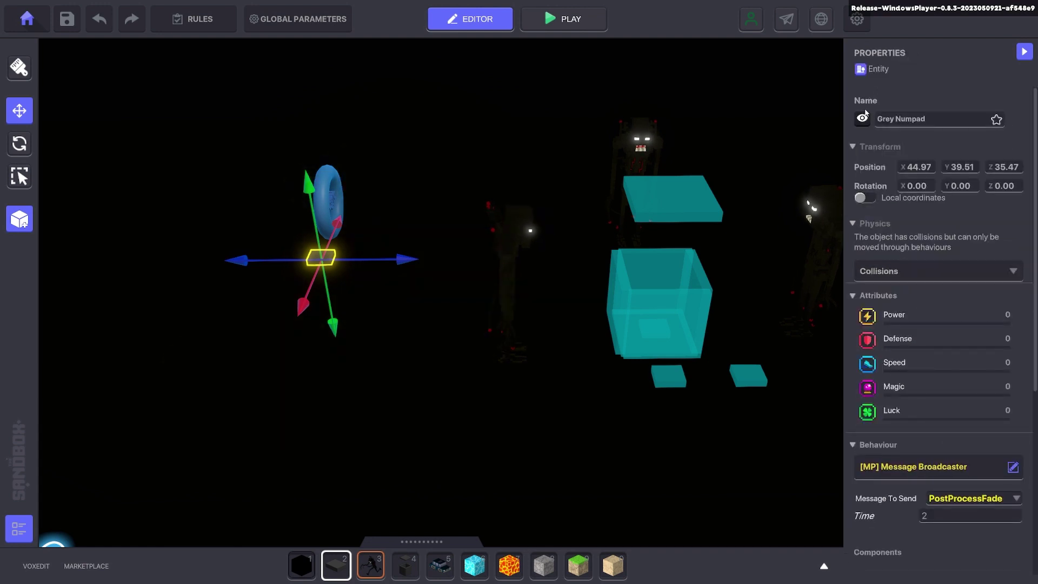
click(903, 271)
click(889, 303)
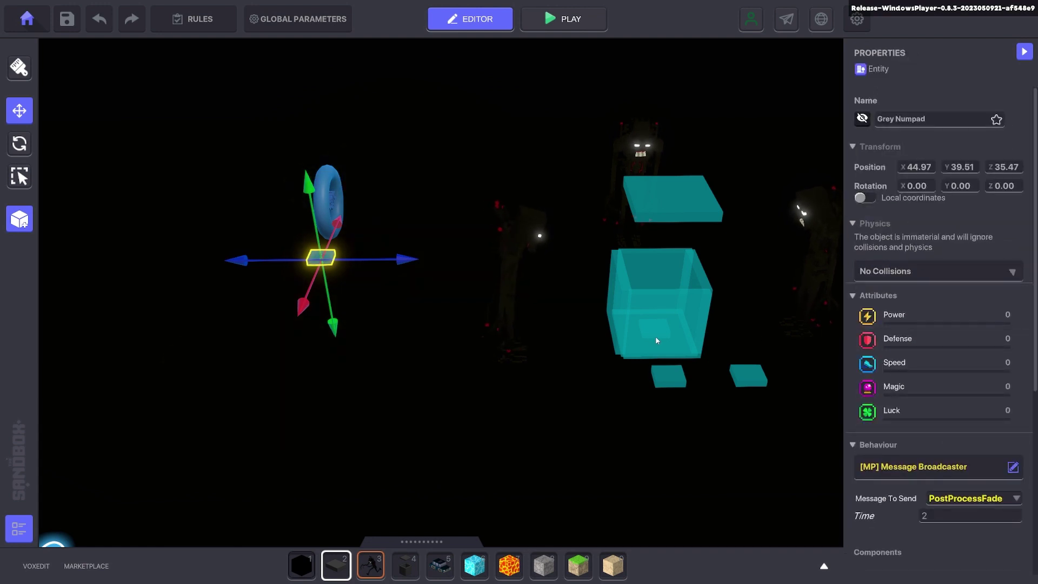
Step: Play-test the scene to check the fade-in on death
middle_drag(654, 336, 623, 328)
mouse_move(623, 333)
right_down()
mouse_move(633, 335)
mouse_move(630, 320)
right_up()
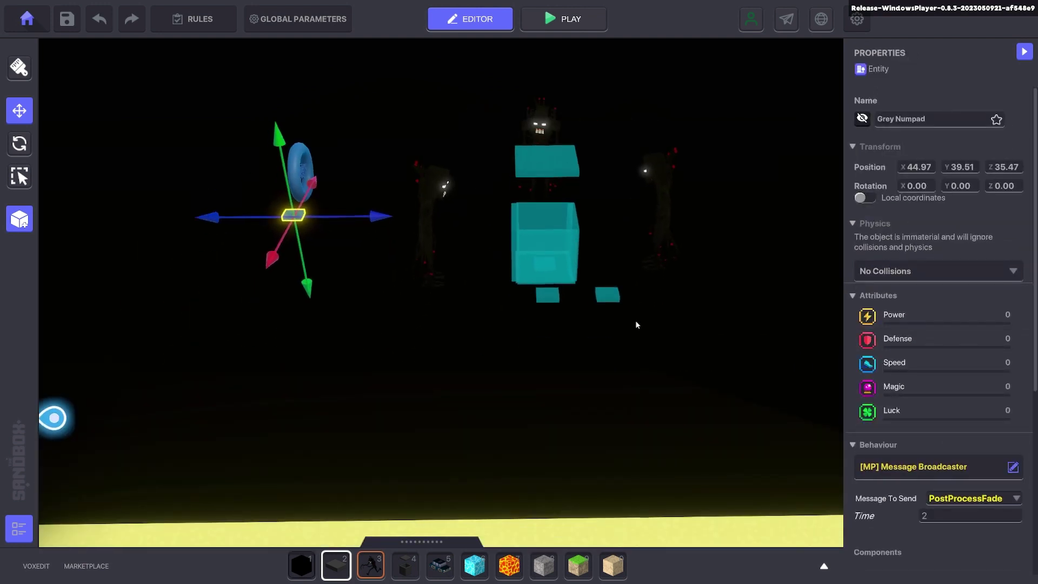
key(ctrl+p)
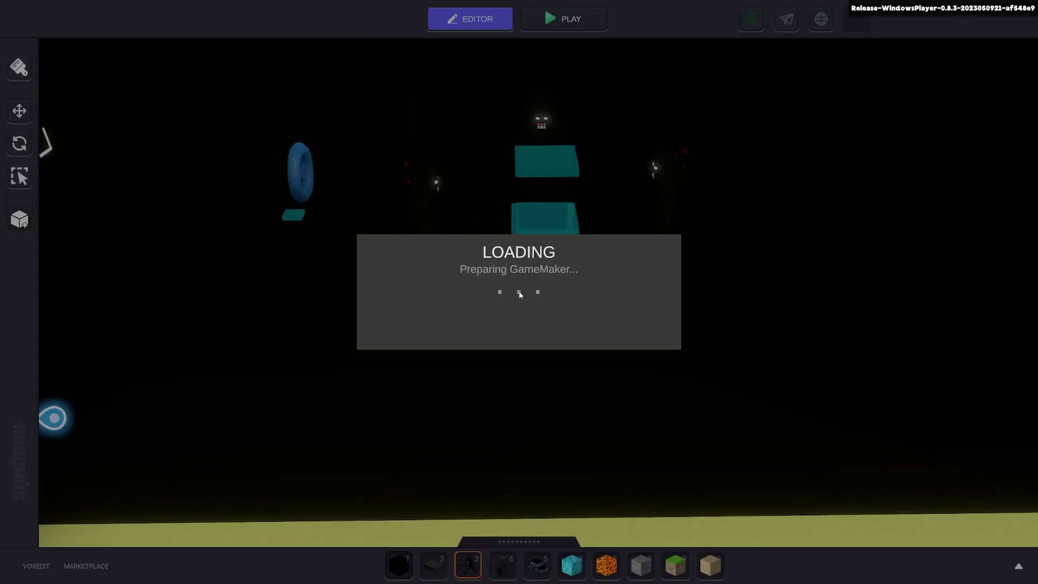
Step: Duplicate the post process asset with its broadcaster numpad and move the copies to the opposite side of the monster room
key(e)
key(w)
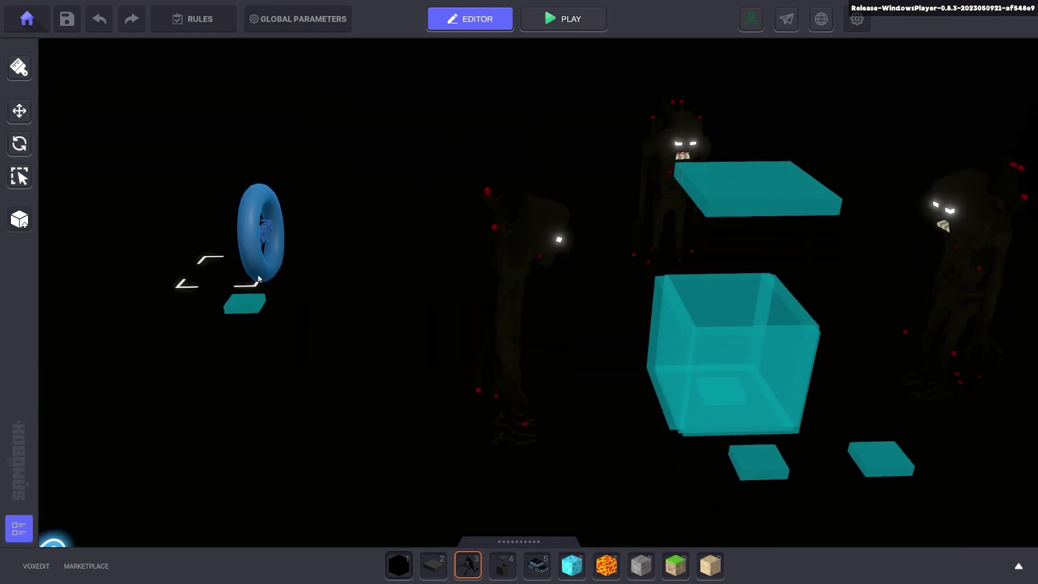
click(253, 303)
key(s)
key(d)
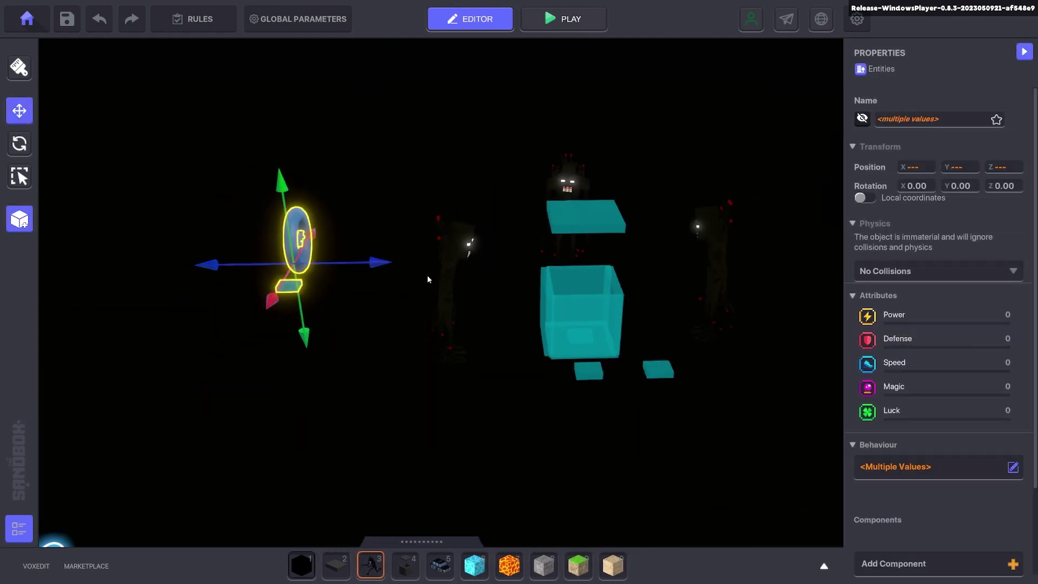
key(ctrl+d)
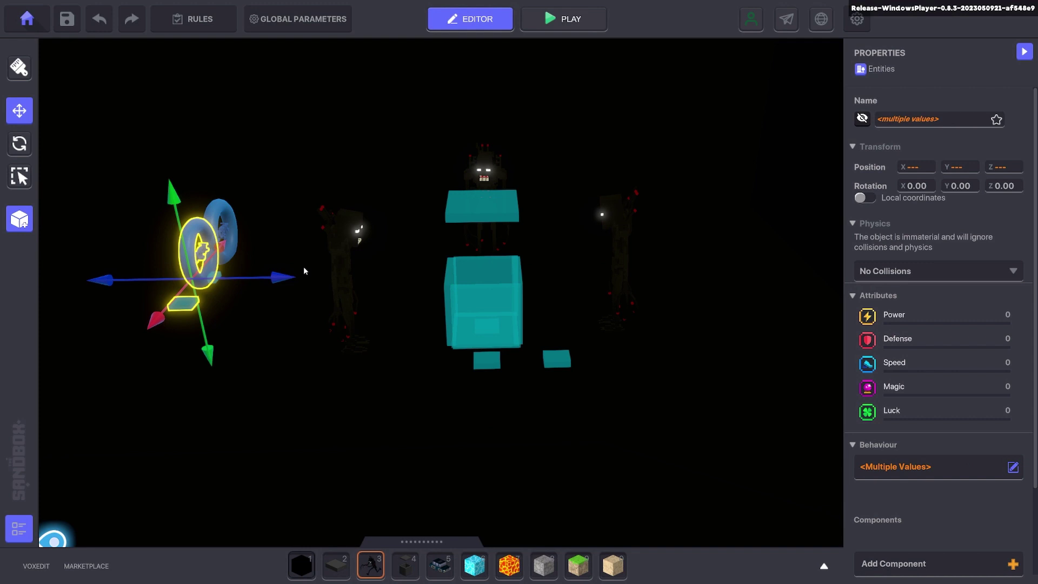
drag(303, 265, 820, 260)
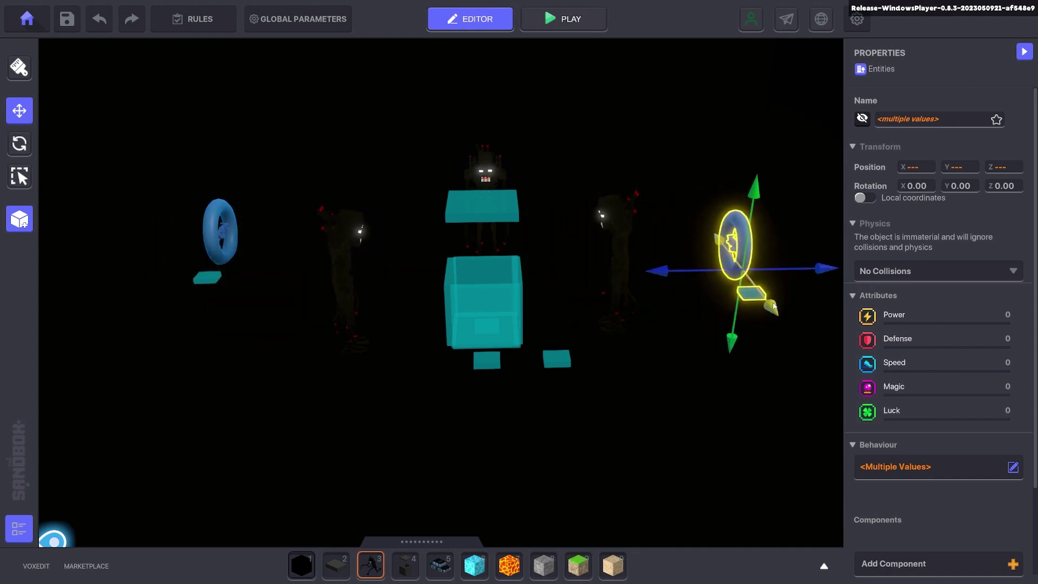
drag(772, 305, 752, 272)
Step: Set the duplicated post process asset's profile to Default
click(732, 234)
click(724, 223)
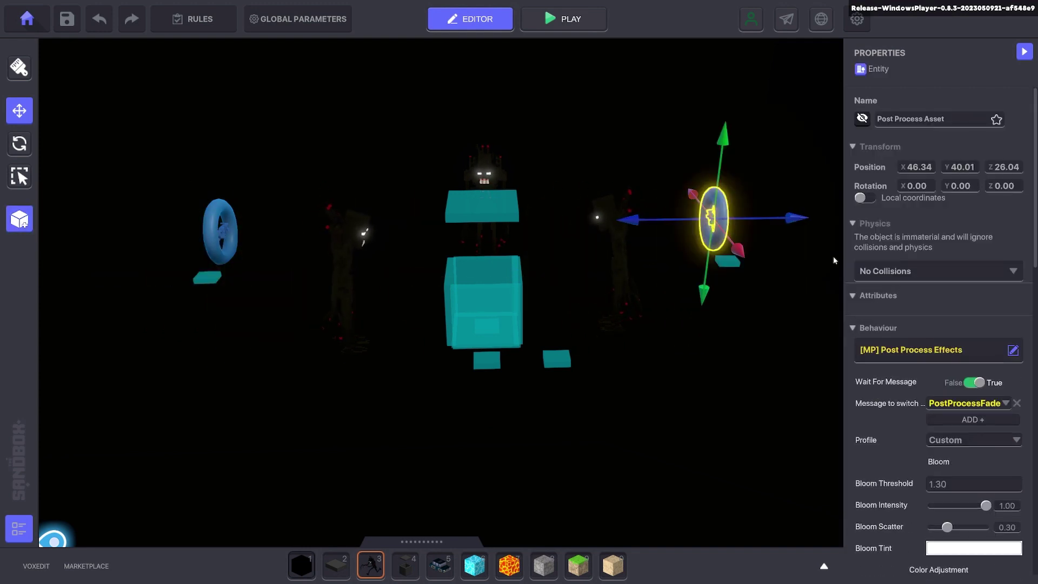
scroll(970, 299, down, 3)
scroll(989, 292, down, 3)
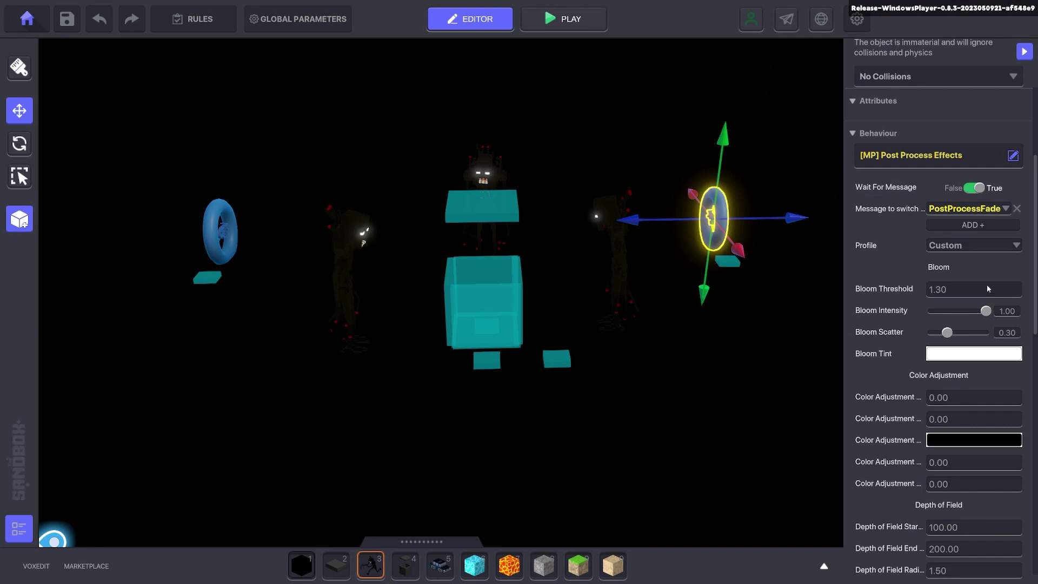
click(954, 248)
click(949, 261)
scroll(922, 282, down, 3)
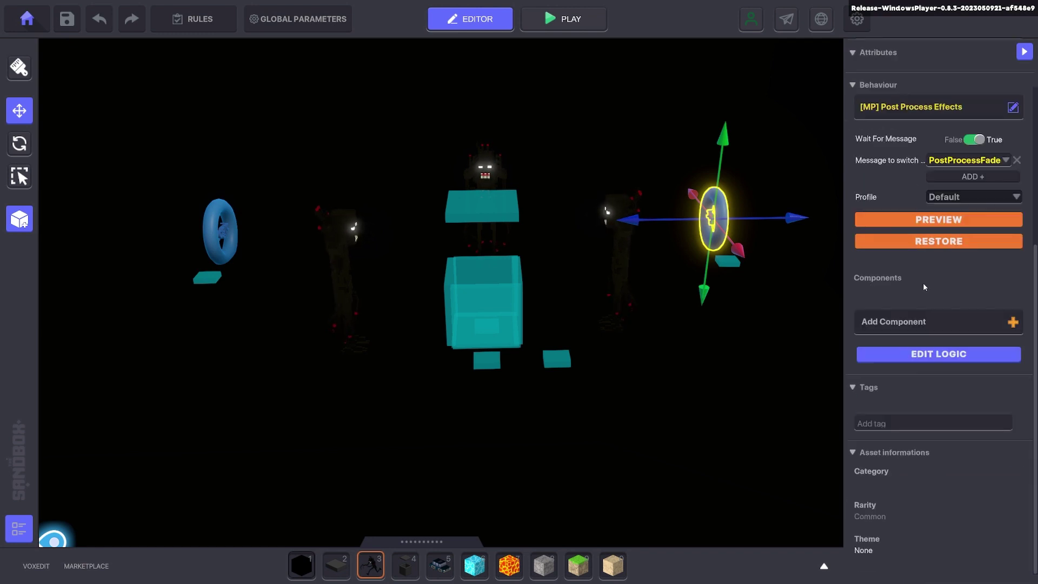
Step: Change the duplicated broadcaster numpad's required message to Fade.Out
middle_drag(737, 261, 705, 281)
click(705, 281)
click(639, 276)
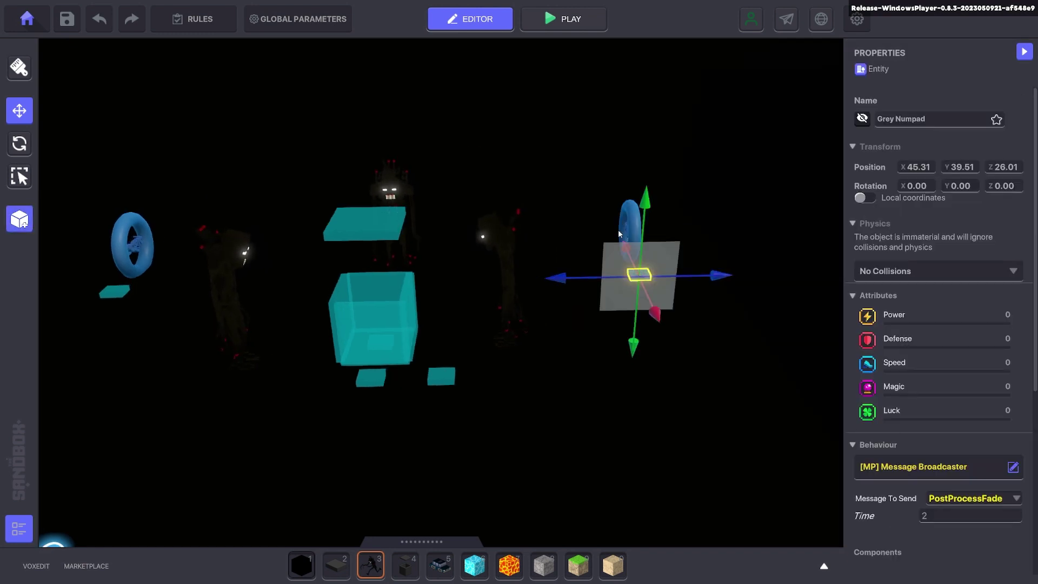
click(622, 232)
click(663, 278)
click(639, 274)
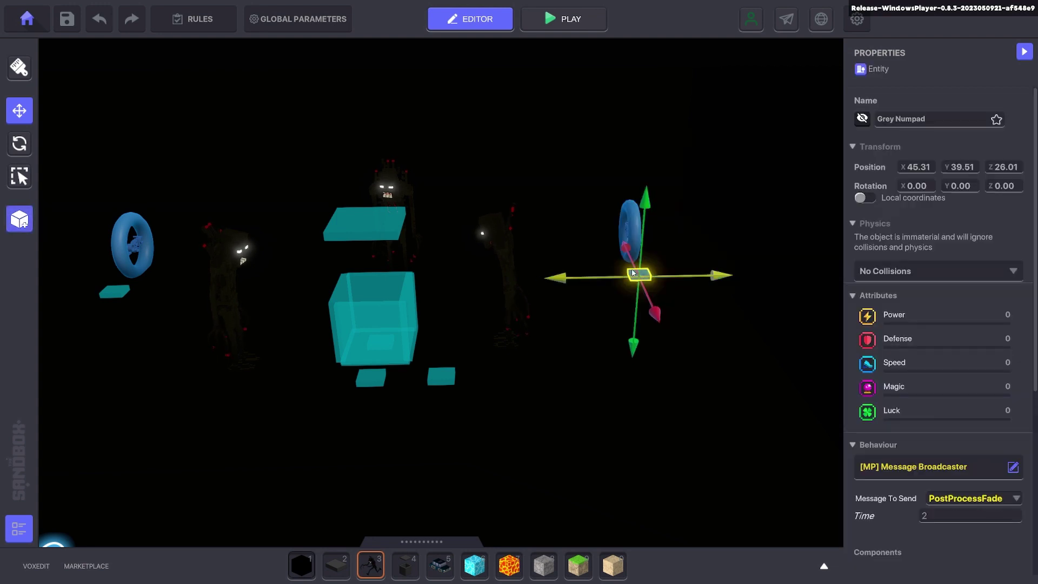
scroll(947, 429, down, 3)
click(947, 432)
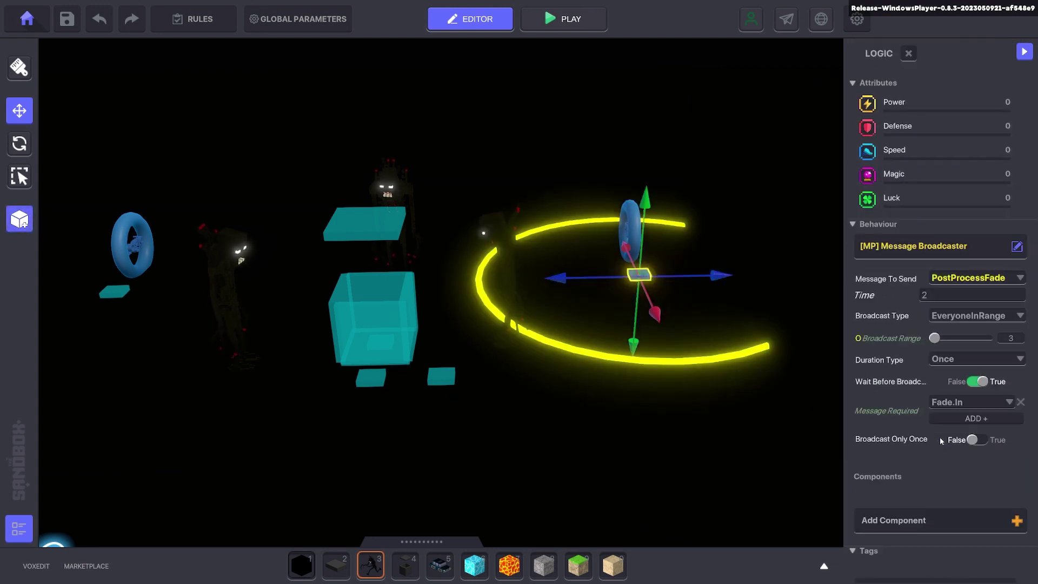
click(948, 411)
text(Fad)
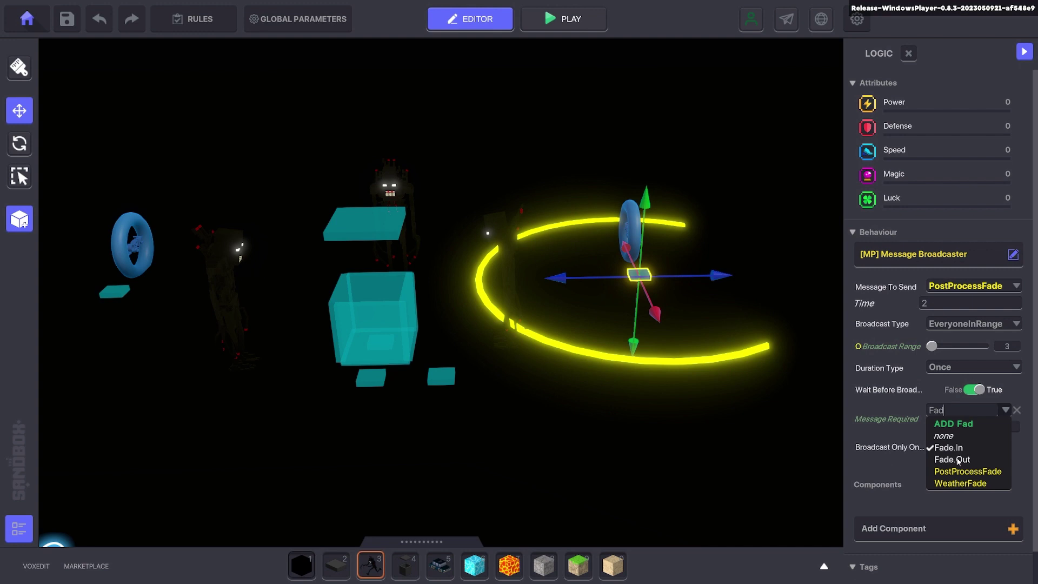
click(951, 459)
key(a)
Step: Add a third timed event to the Timed Events numpad that sends the Fade.Out message at 0:05
click(639, 393)
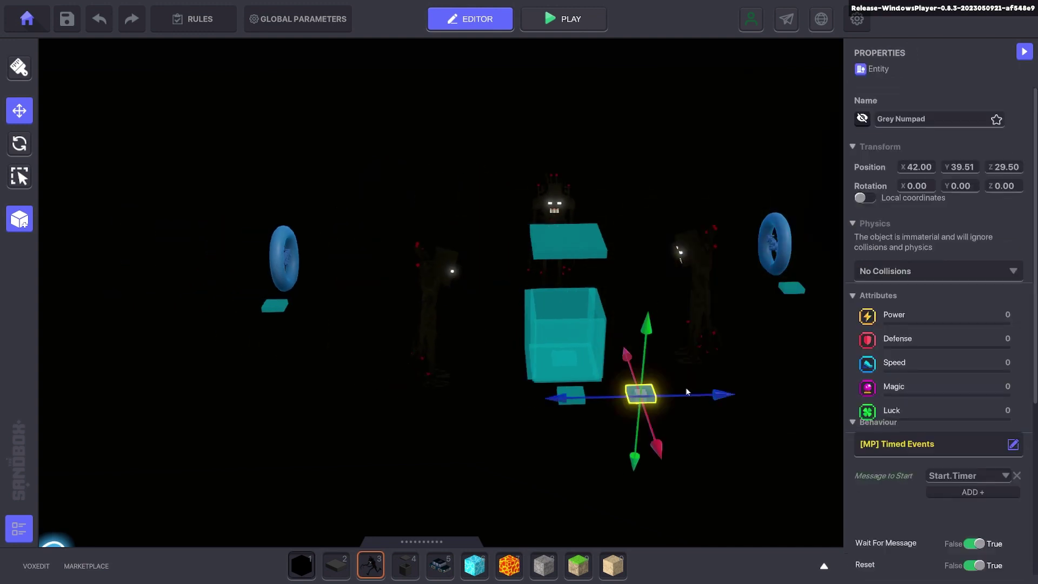
scroll(941, 382, down, 6)
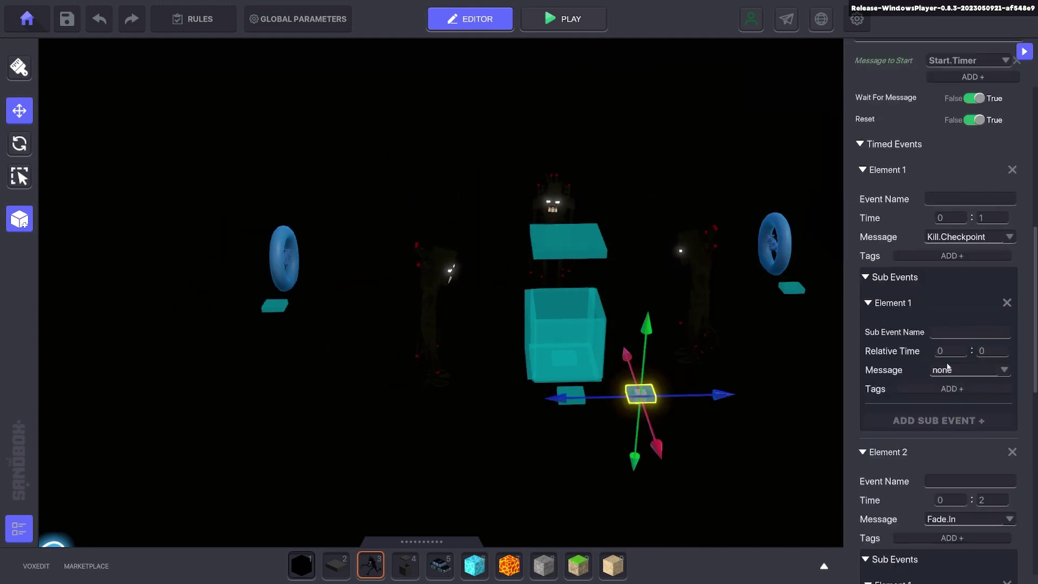
scroll(948, 370, down, 3)
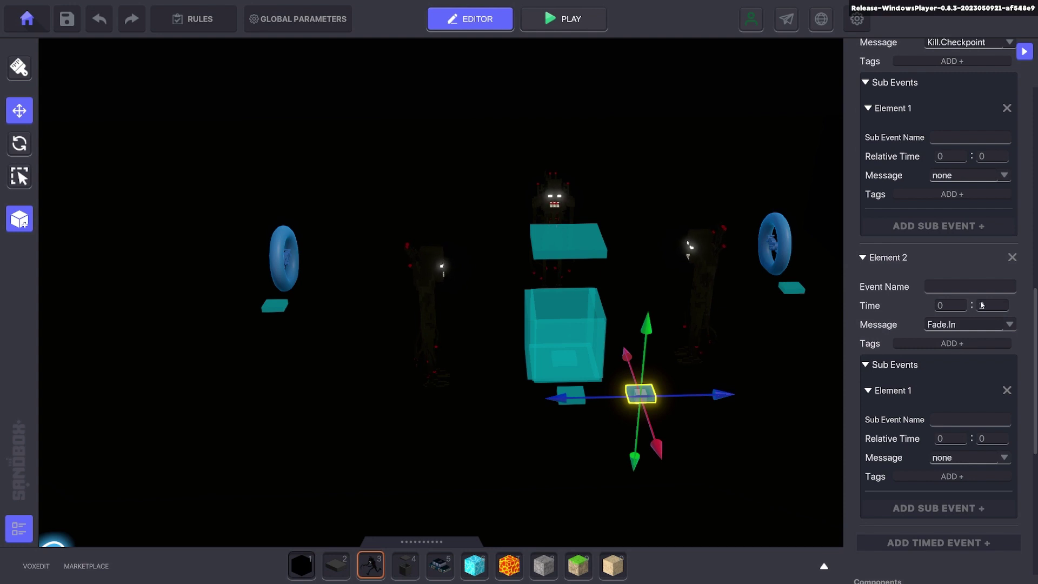
scroll(992, 351, down, 2)
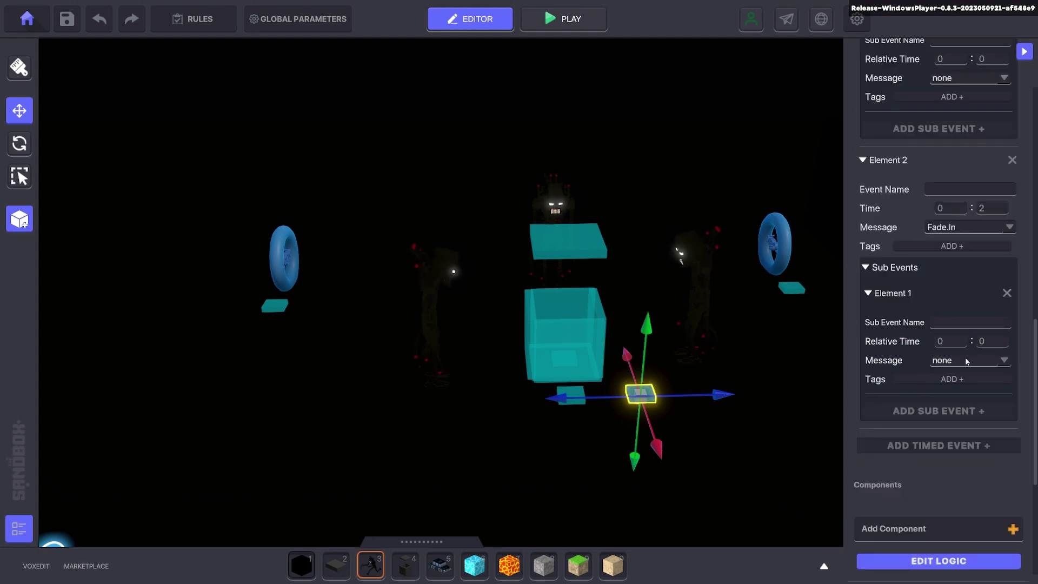
click(946, 445)
scroll(972, 380, down, 2)
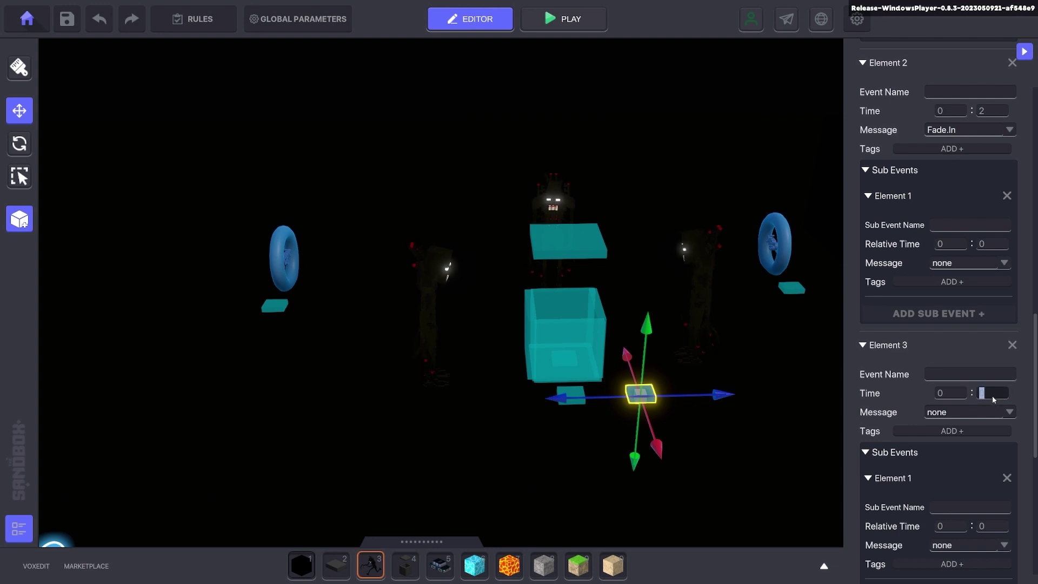
text(05)
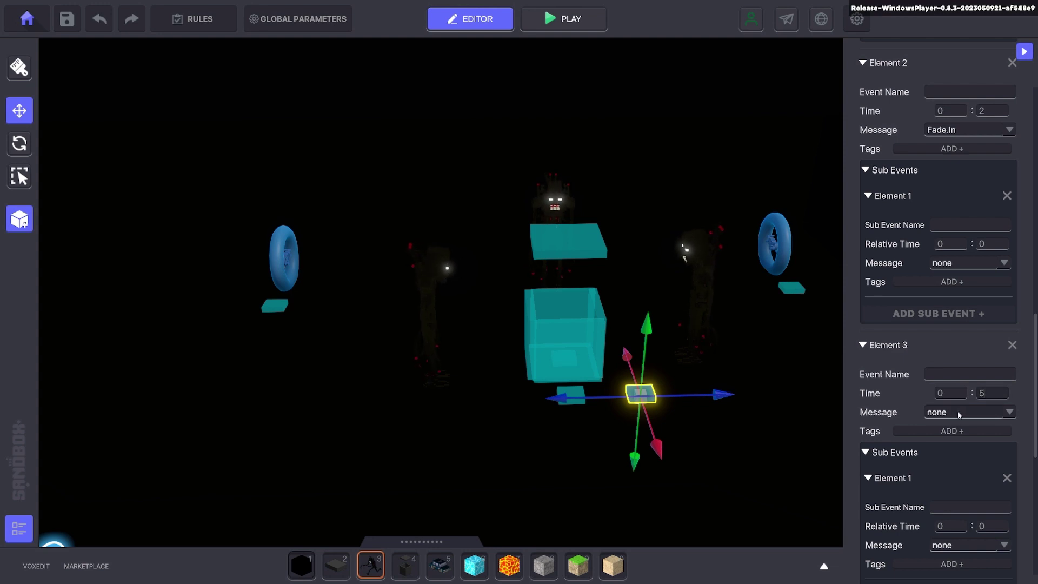
click(958, 412)
text(Fad)
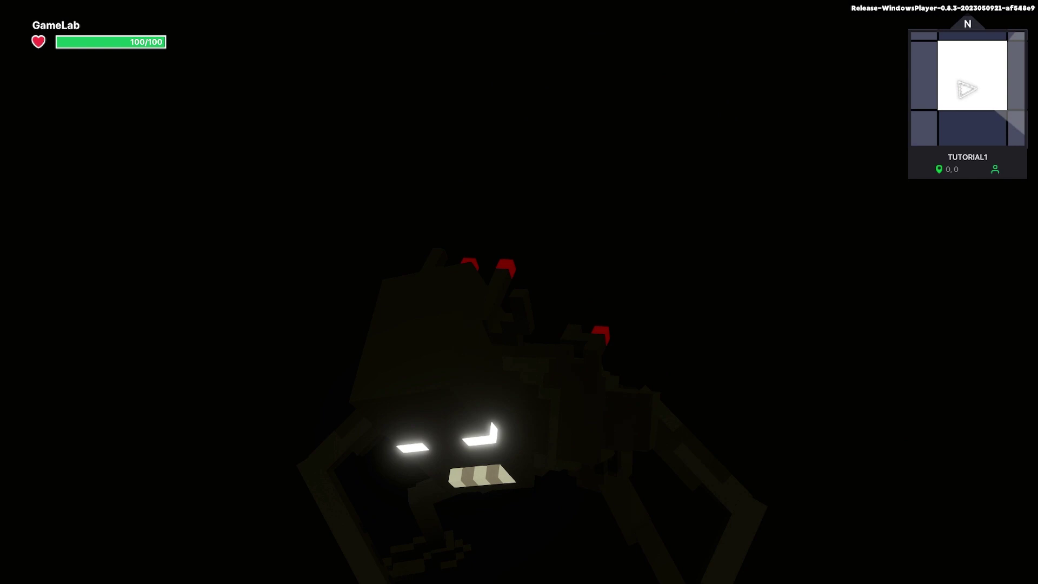
Step: Exit the play test and set the time of the Fade.Out timed event to 0:06
key(Escape)
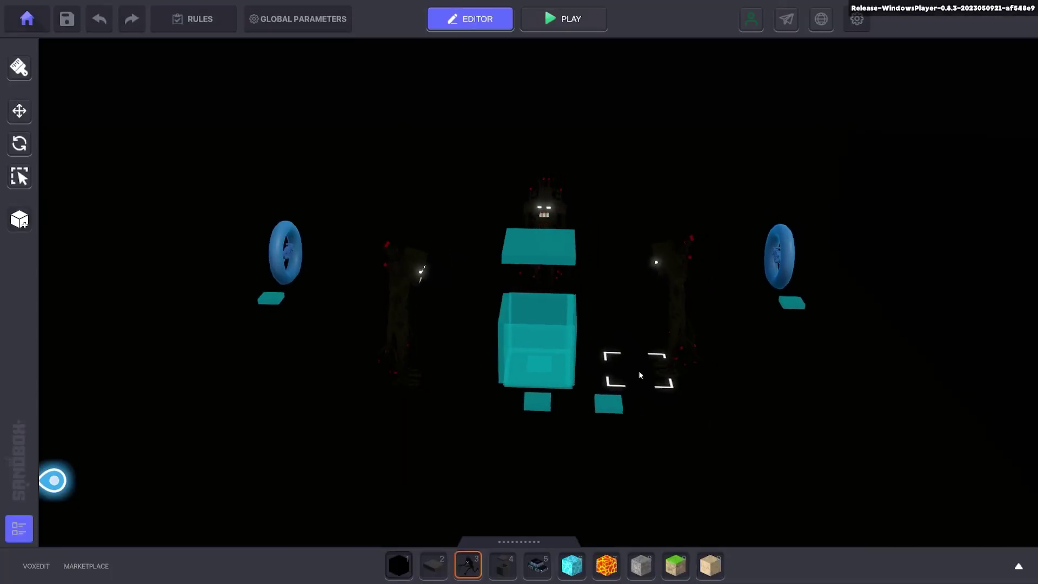
scroll(638, 374, up, 1)
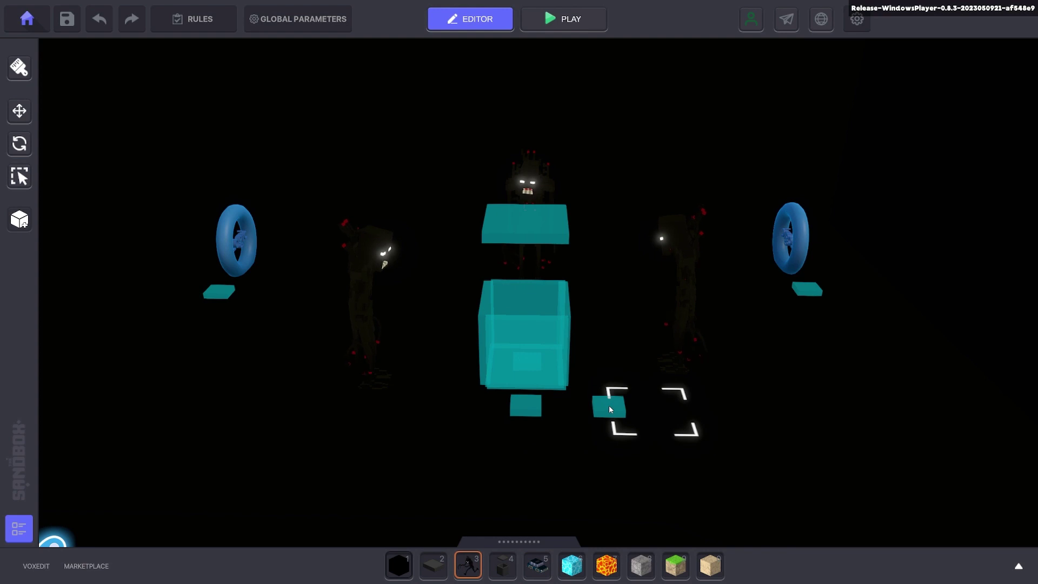
click(609, 408)
scroll(914, 401, down, 8)
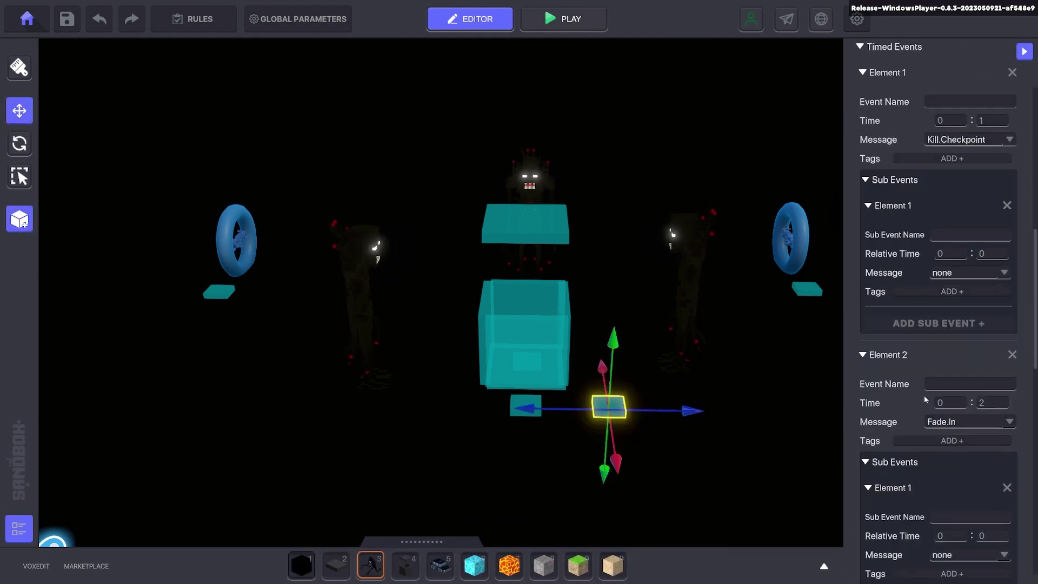
scroll(943, 324, down, 3)
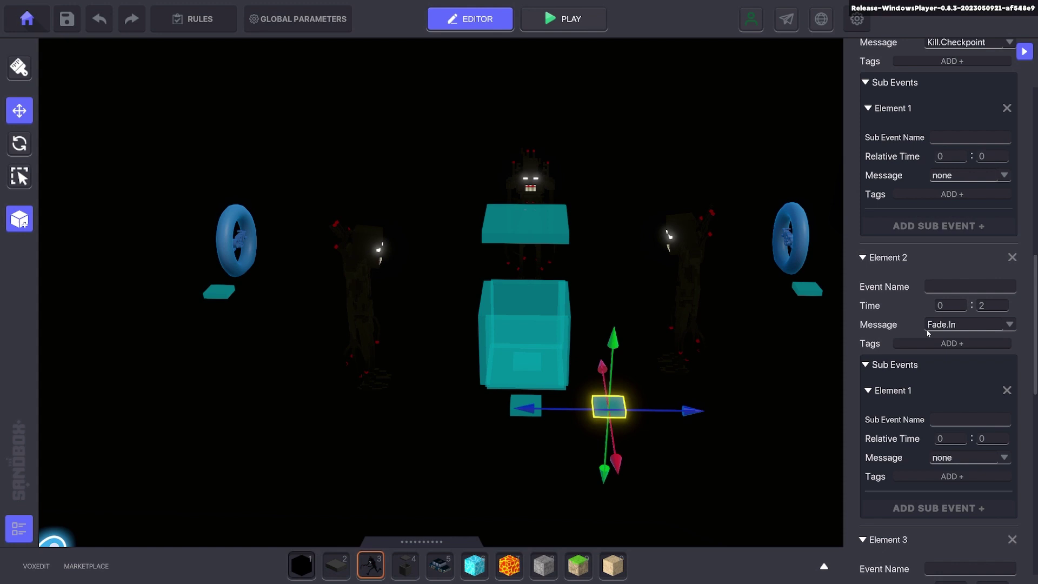
scroll(933, 331, down, 9)
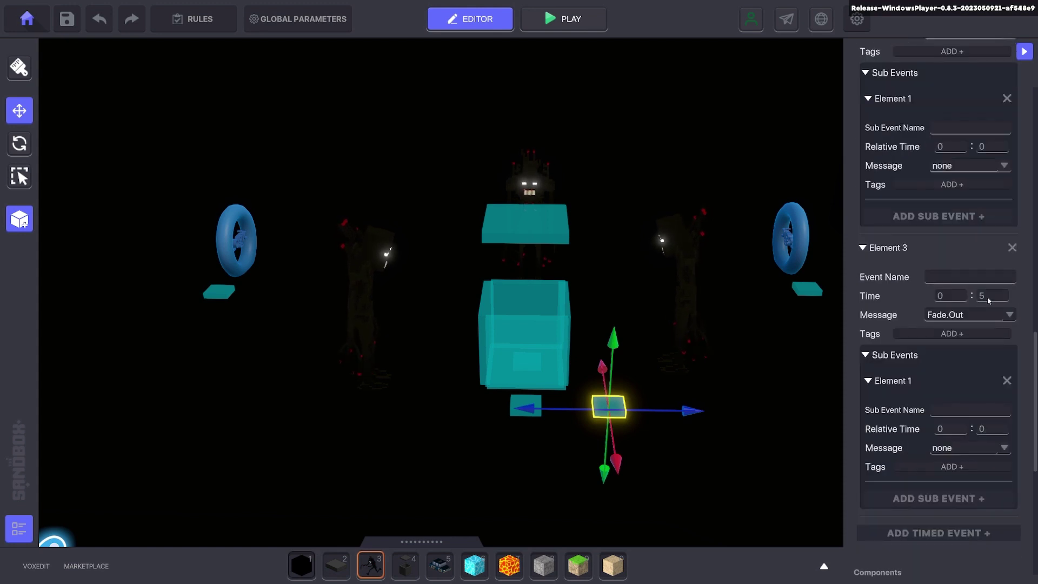
click(952, 316)
click(992, 297)
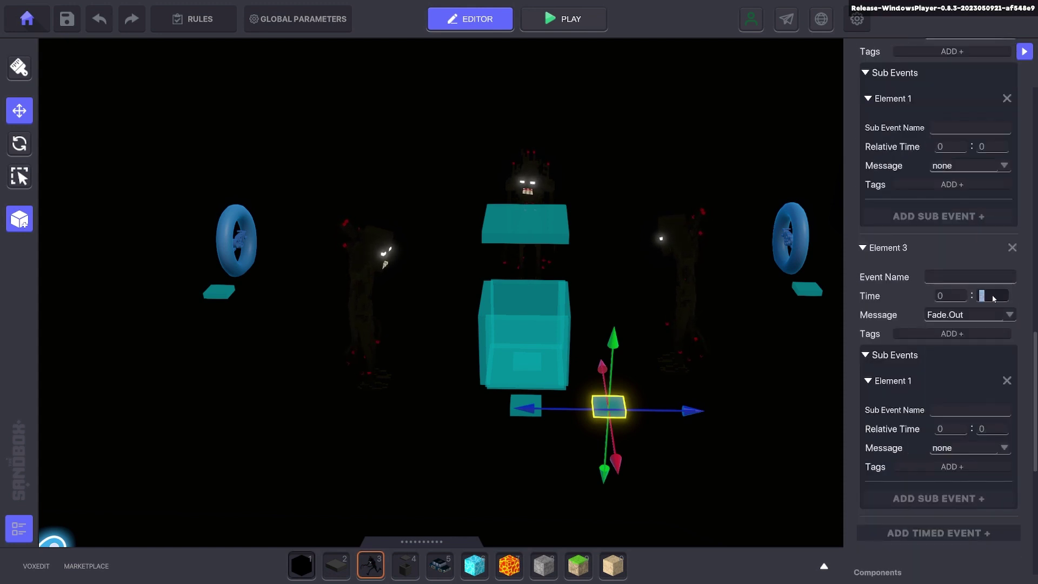
text(06)
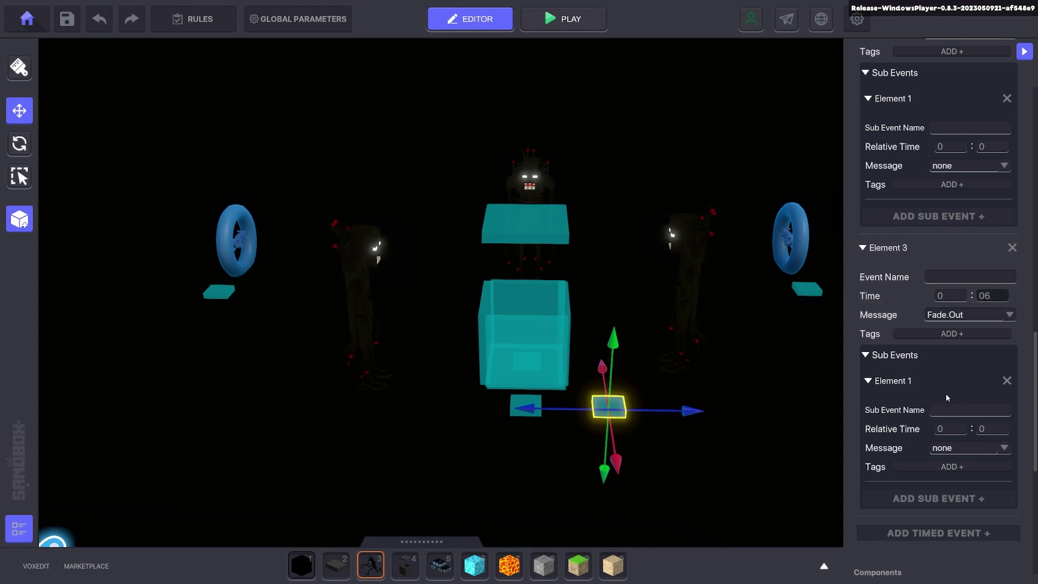
Step: Add a fourth timed event that sends the Kill.Avatar message at 0:05
scroll(945, 393, down, 2)
click(963, 436)
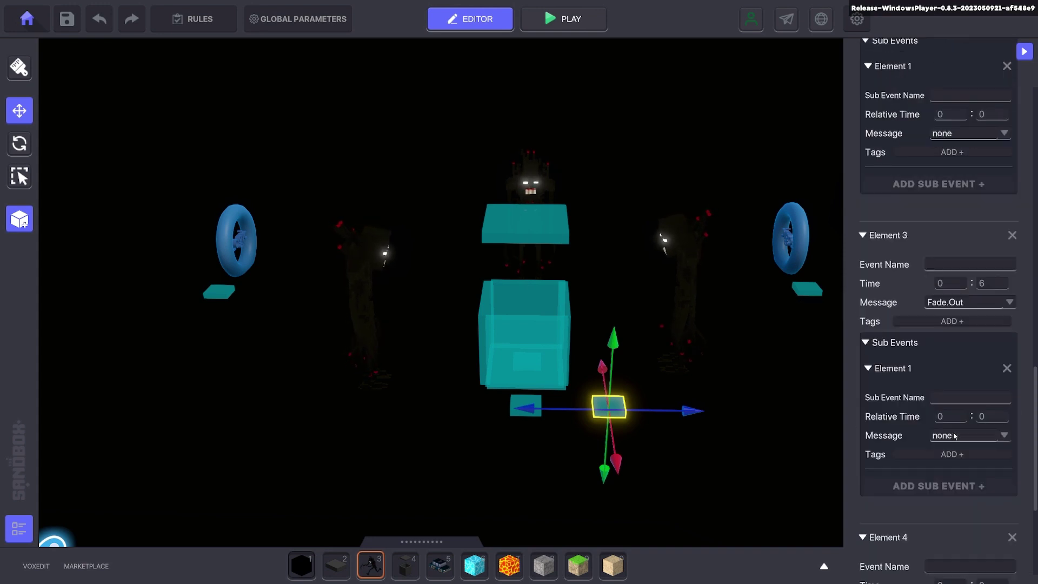
scroll(953, 422, down, 5)
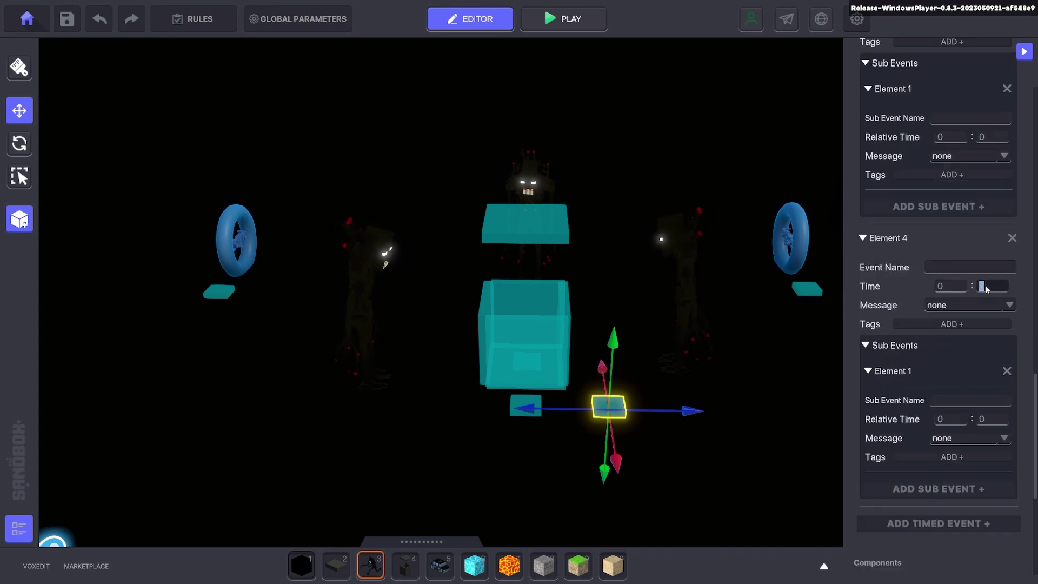
text(05)
click(977, 306)
text(Kil)
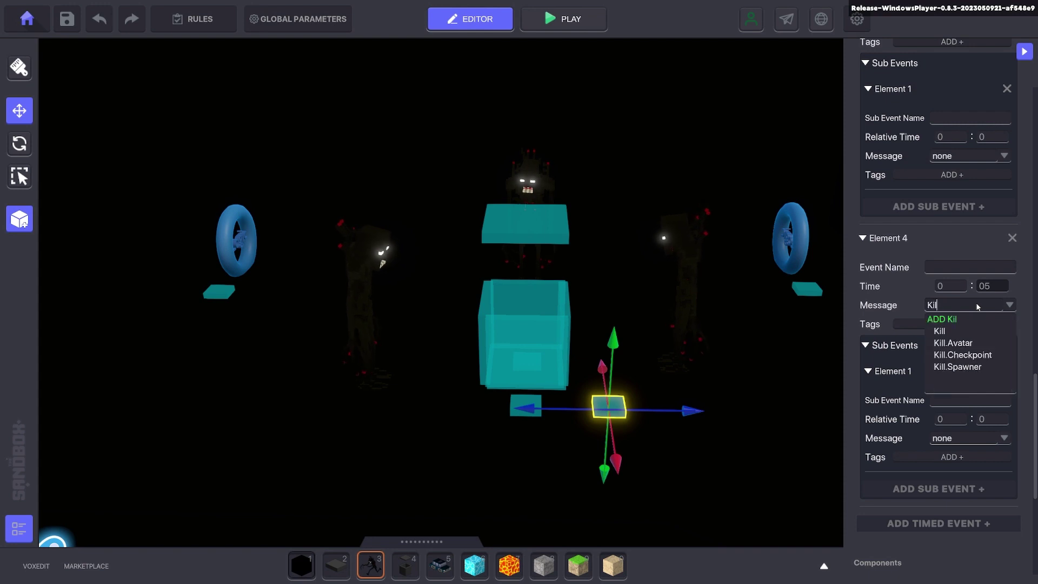
click(956, 342)
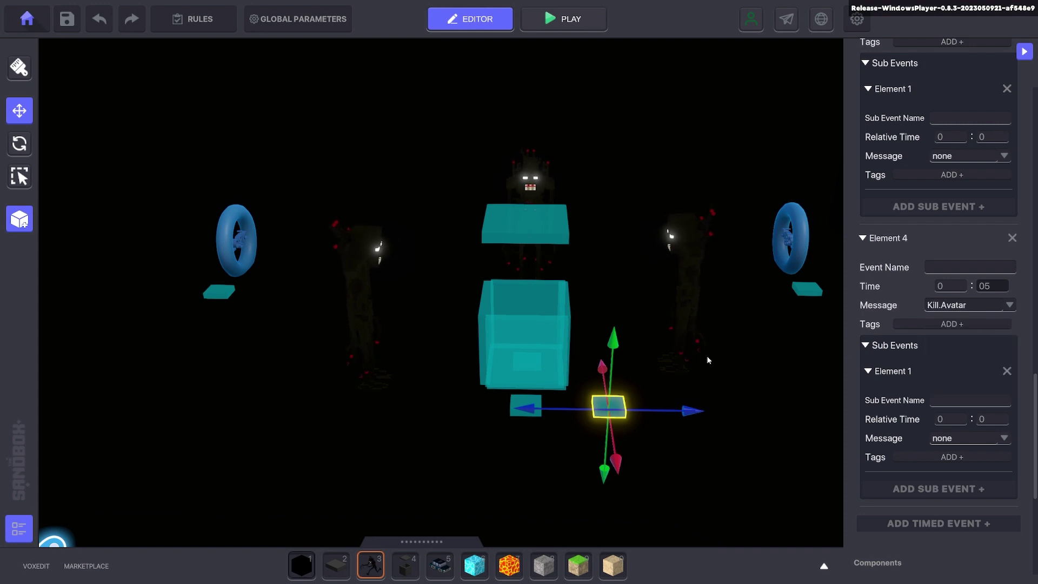
Step: Move the Asset Spawner numpad beside the spawn point slightly away from the disc, and choose Spawner as its preset
scroll(938, 359, up, 15)
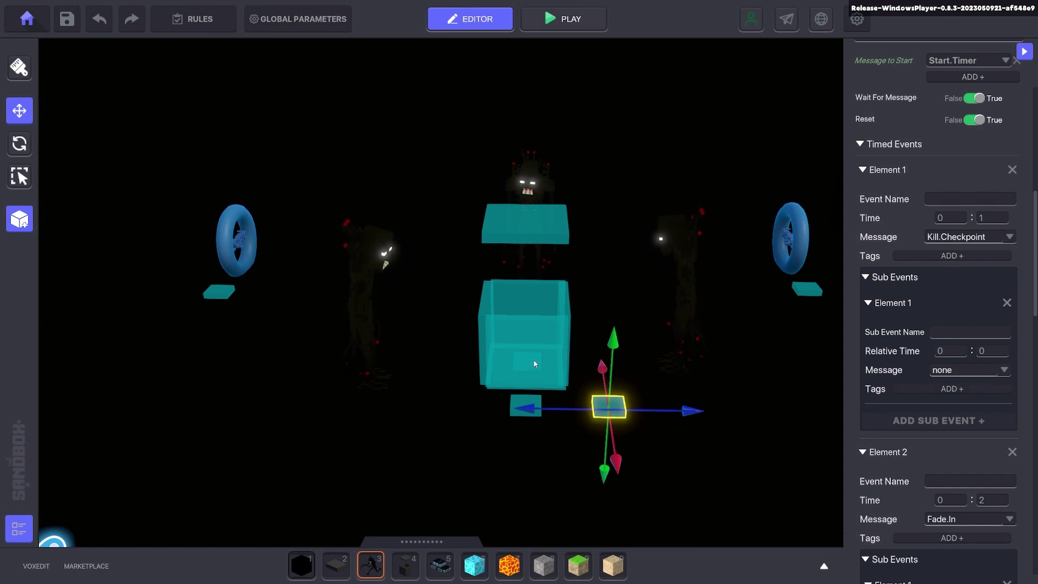
scroll(737, 419, down, 2)
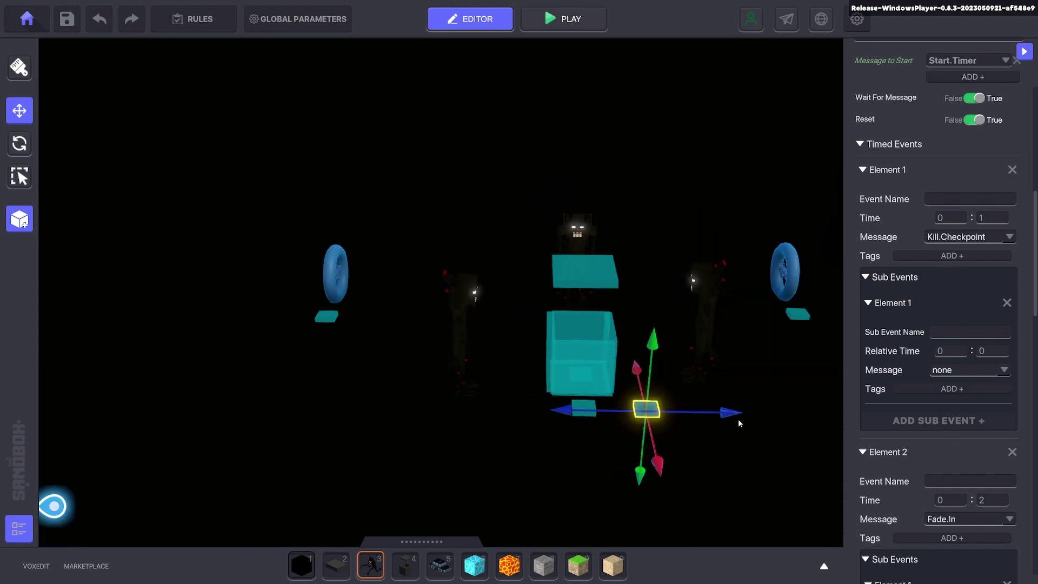
middle_drag(737, 418, 782, 402)
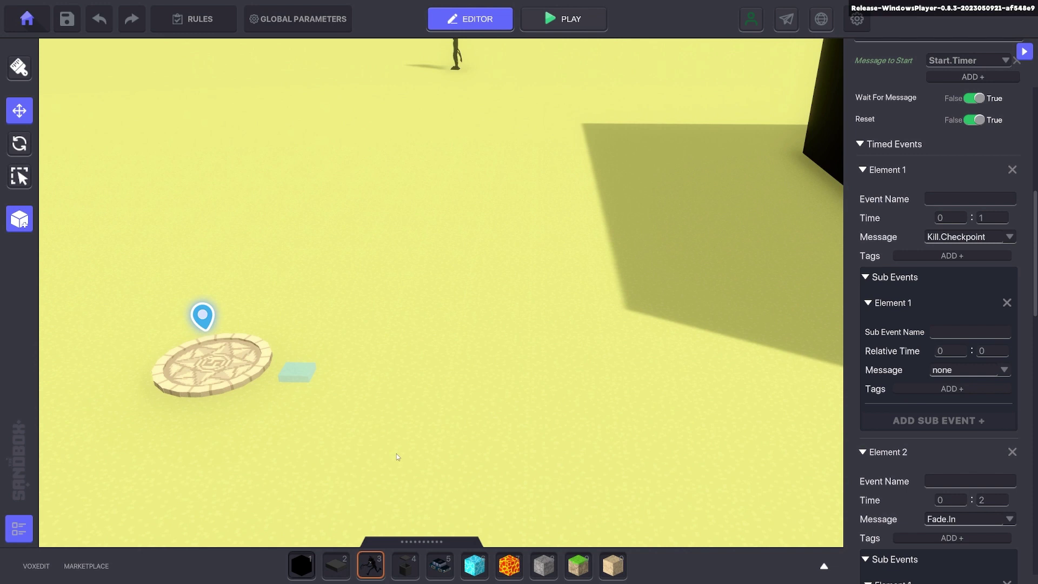
click(303, 381)
middle_drag(673, 385, 686, 385)
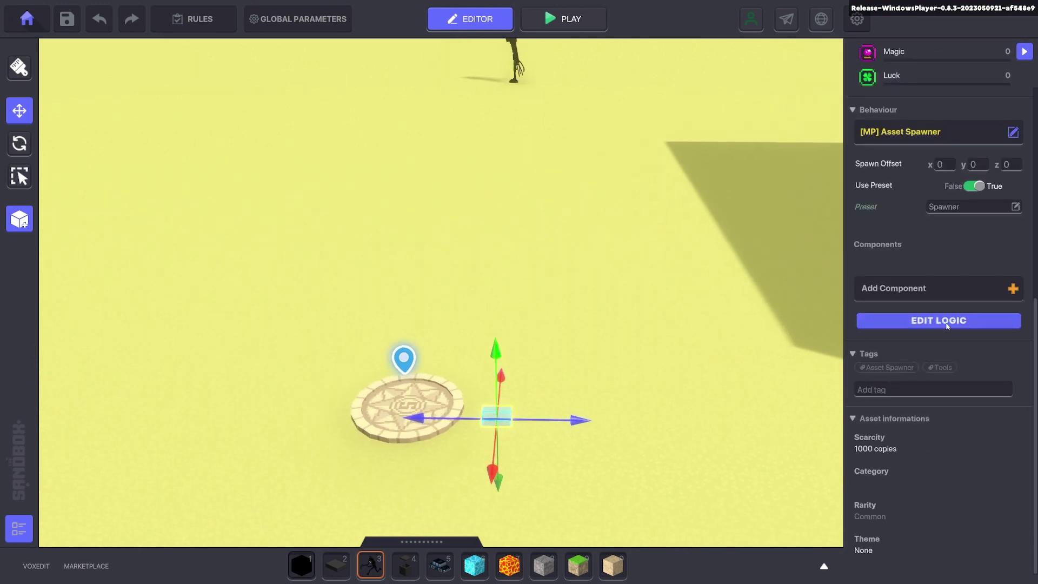
click(945, 324)
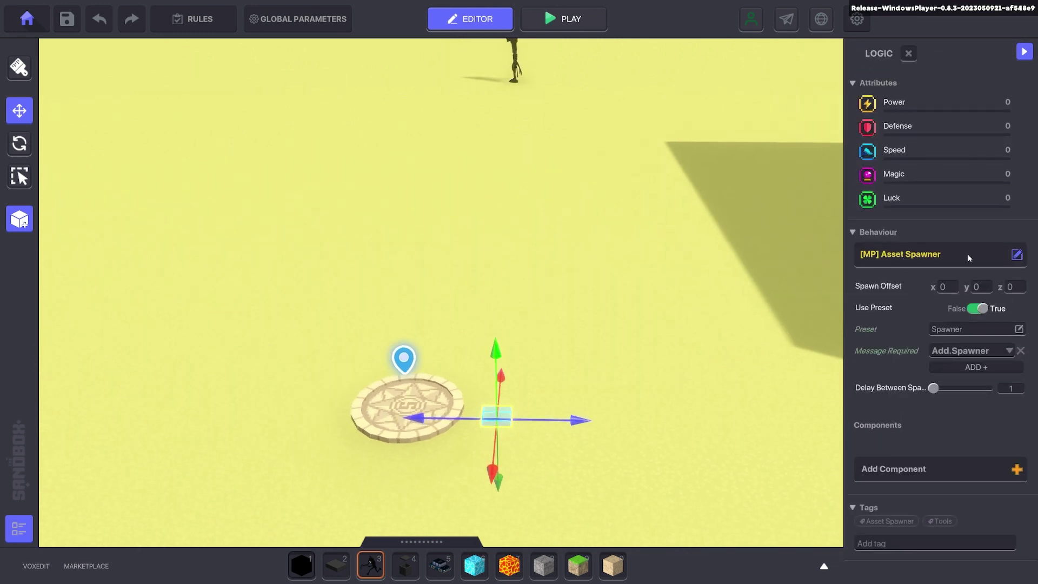
drag(562, 419, 588, 415)
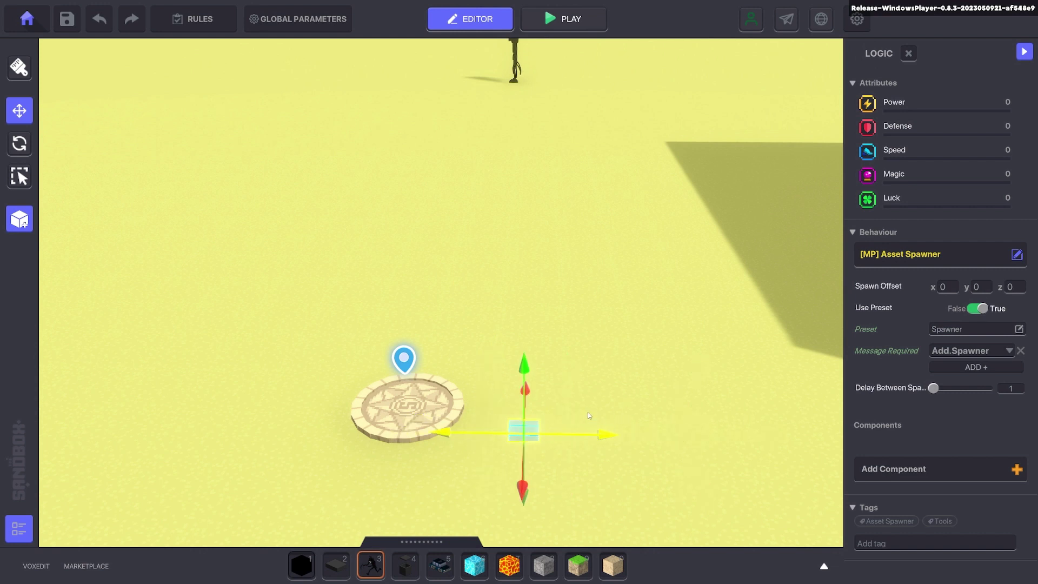
drag(526, 492, 522, 460)
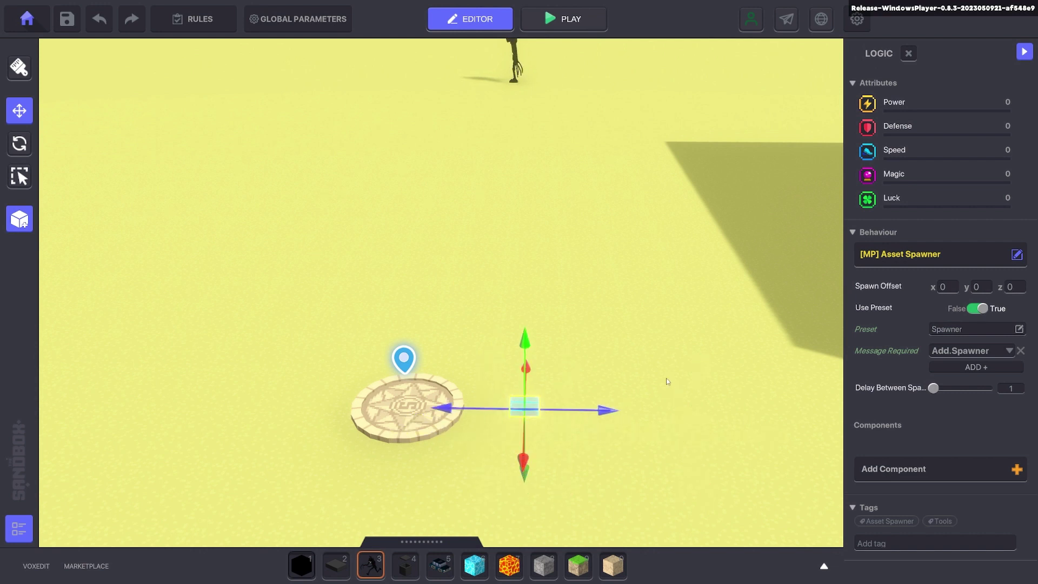
click(956, 331)
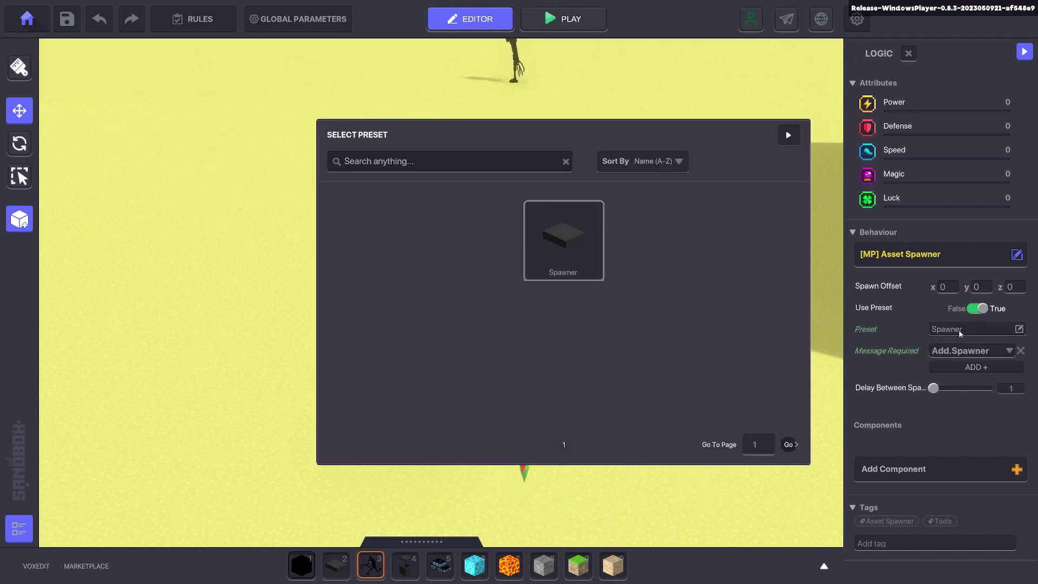
click(563, 244)
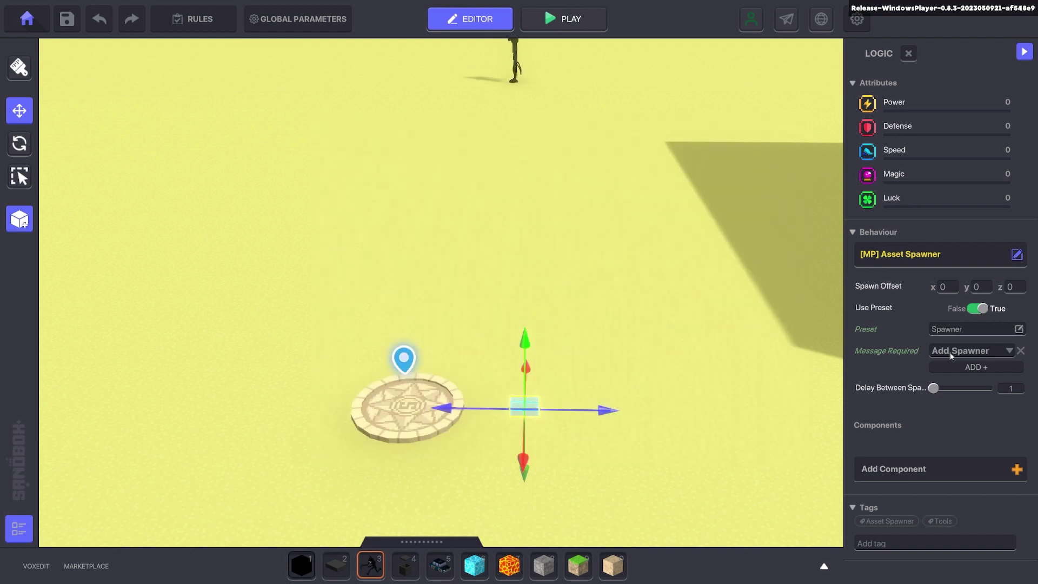
Step: Review the Timed Events numpad's entries in the monster room and the required message of the Asset Spawner numpad beside the spawn point
key(d)
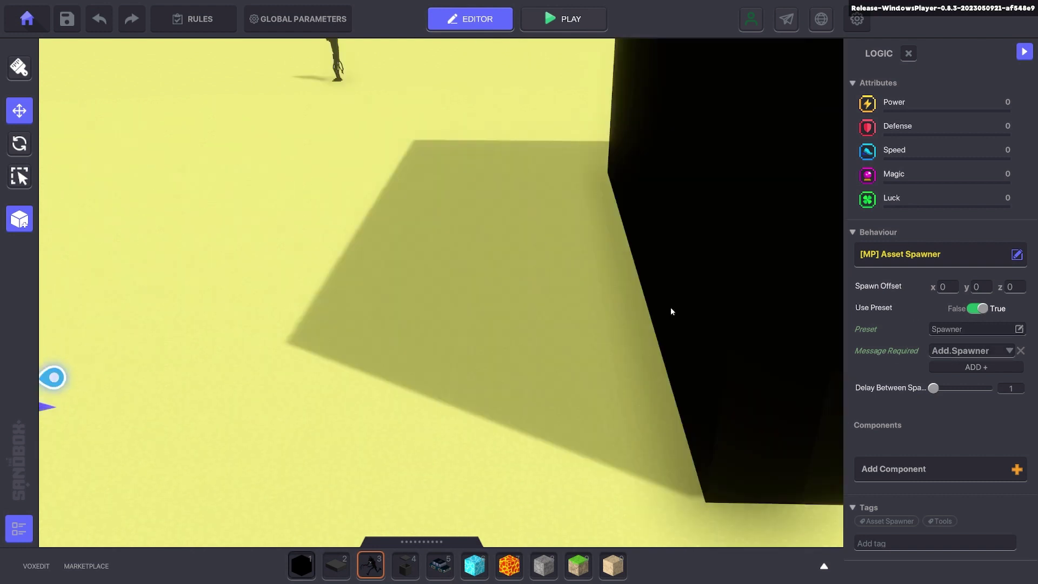
key(w)
key(a)
click(557, 361)
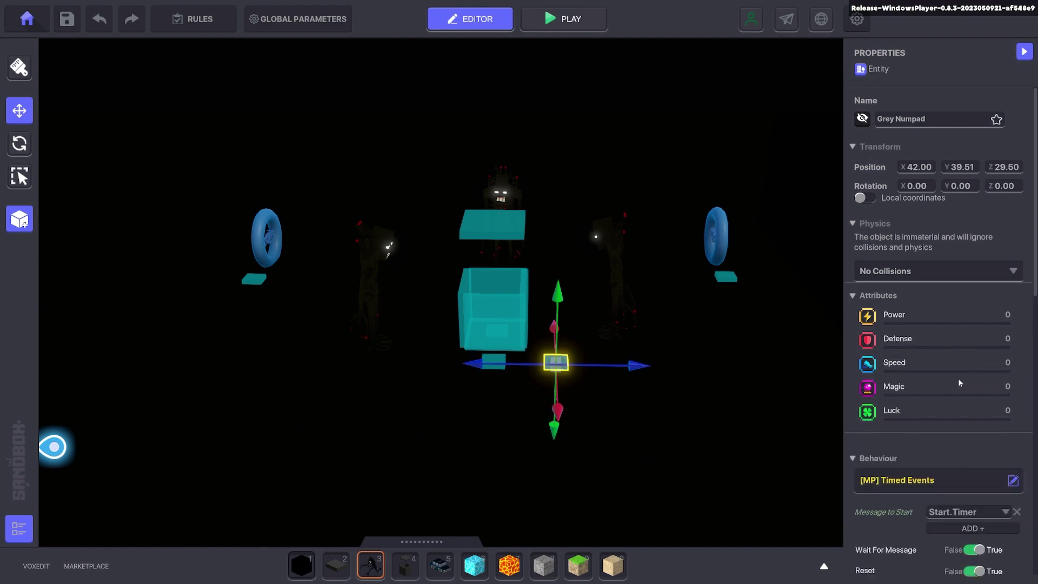
scroll(954, 373, down, 10)
scroll(939, 181, down, 10)
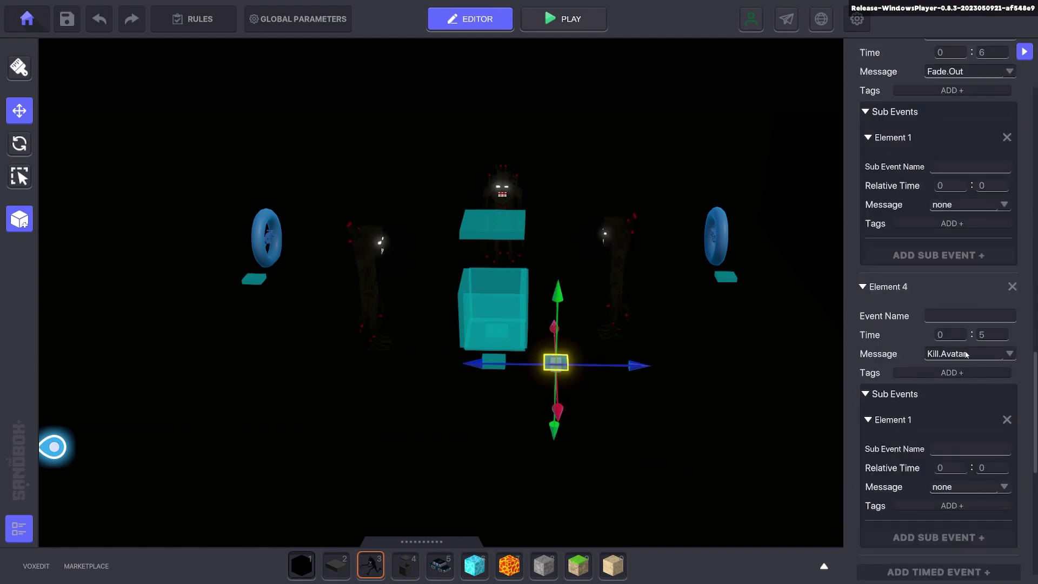
scroll(981, 331, down, 6)
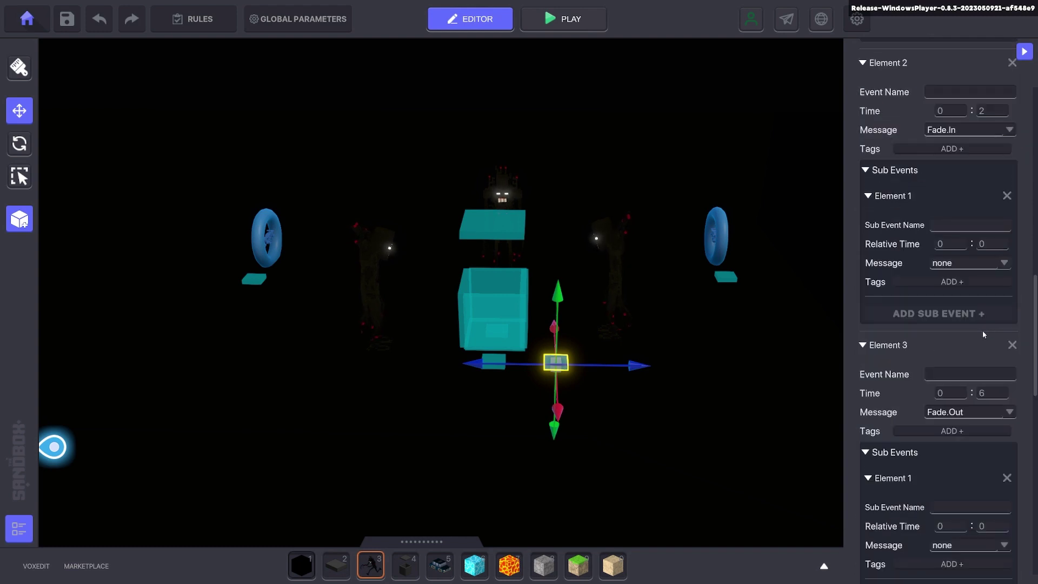
scroll(953, 354, up, 2)
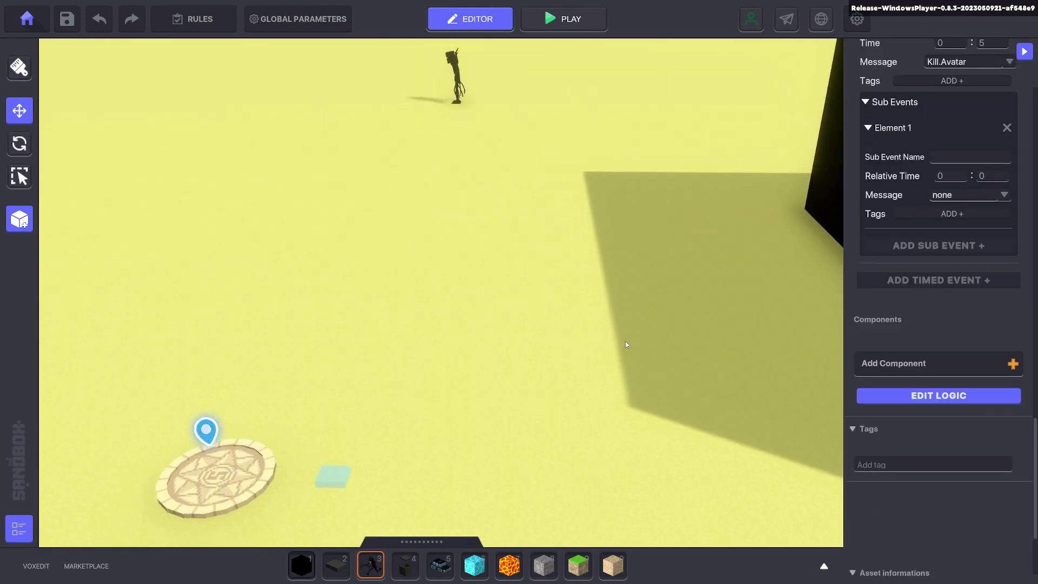
click(354, 441)
click(944, 325)
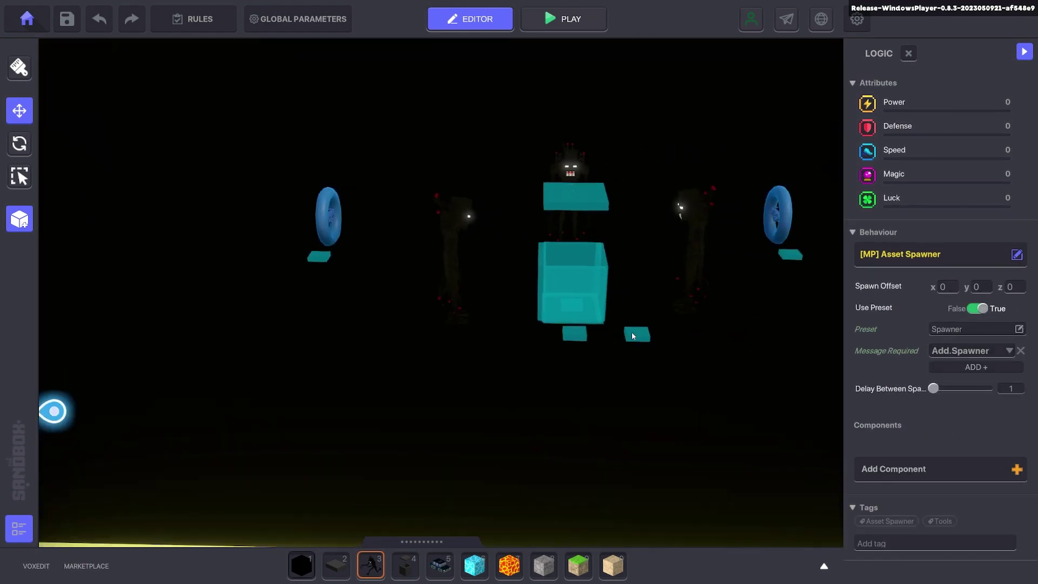
Step: Add a fifth timed event to the Timed Events numpad that sends the Add.Spawner message at 0:03
click(637, 334)
scroll(913, 366, down, 5)
scroll(926, 363, down, 10)
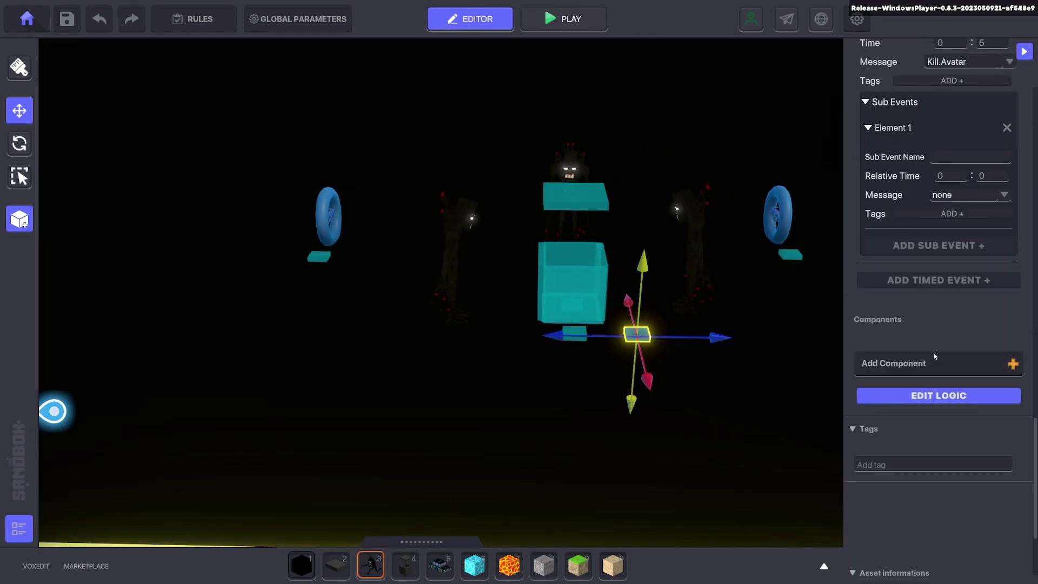
click(929, 281)
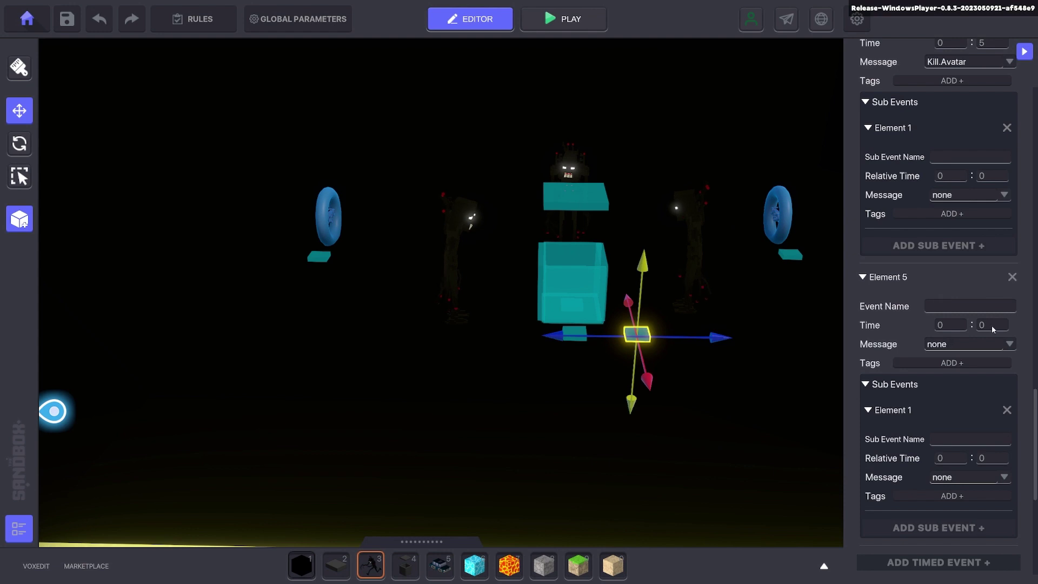
click(993, 324)
text(03)
click(968, 341)
text(Add)
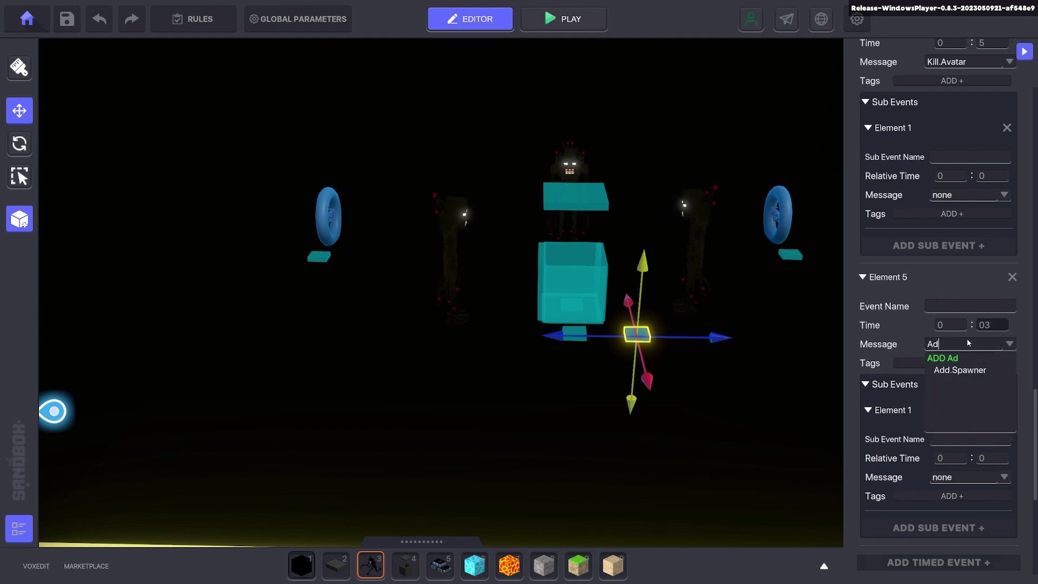
click(957, 371)
click(760, 323)
Step: Play-test the death scene with the outdoor monster and return to the editor
key(ctrl+p)
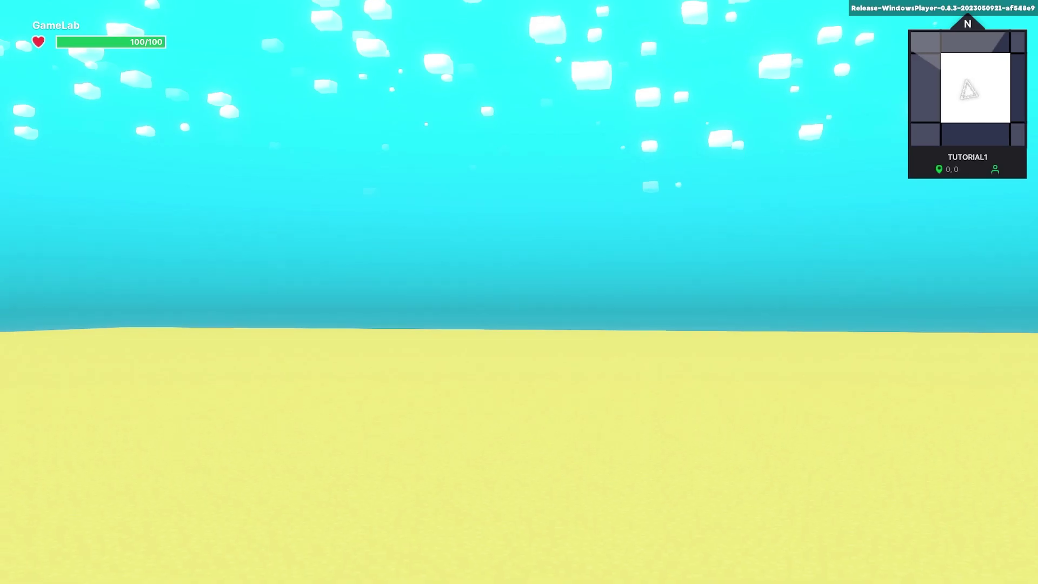
key(w)
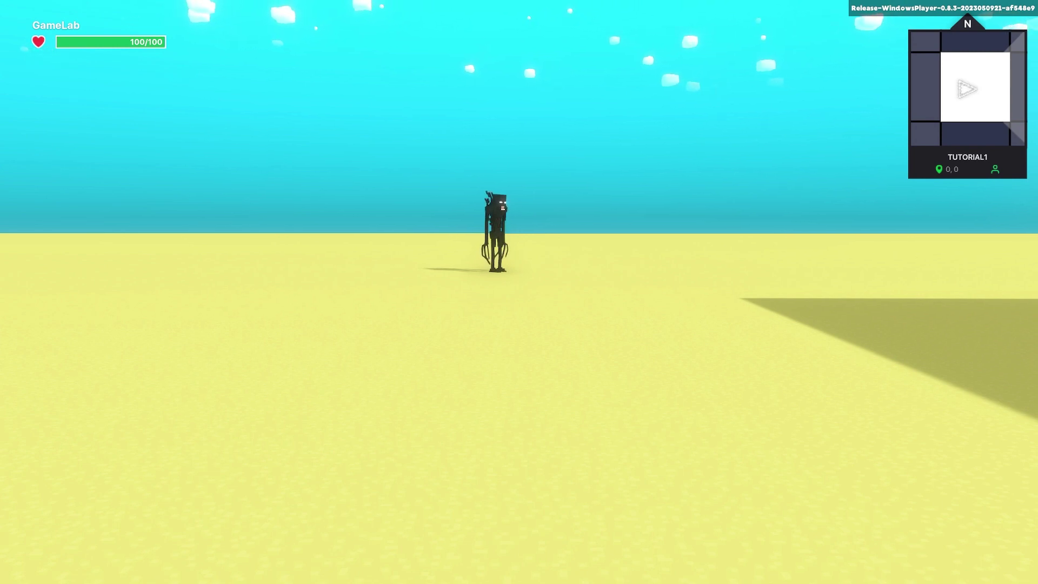
key(Escape)
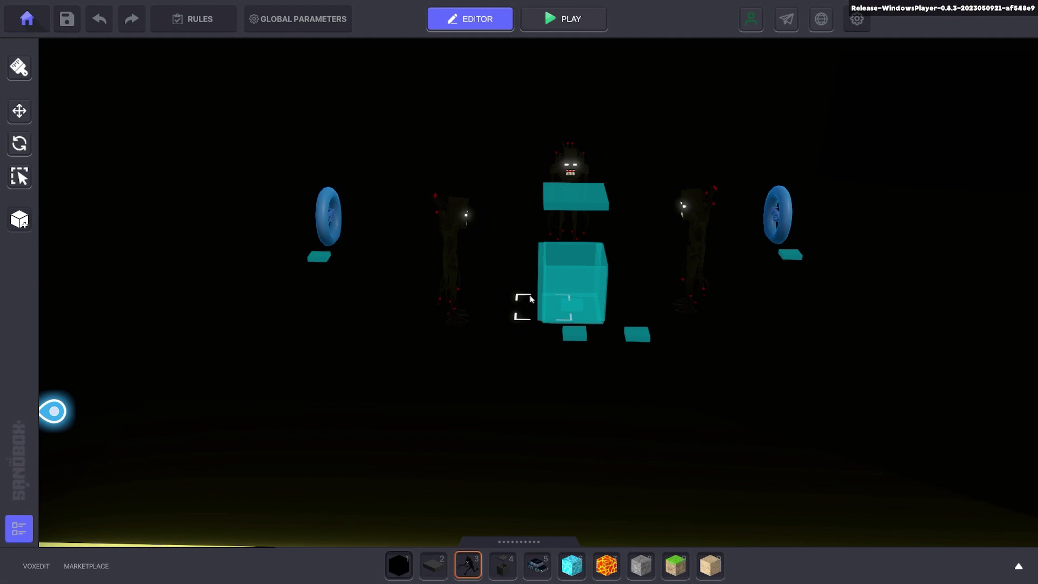
Step: Move the Plant numpad destroyed by Kill.Checkpoint out of the transparent box to Z 29.50
scroll(521, 332, up, 2)
middle_drag(562, 318, 500, 336)
right_drag(568, 309, 539, 306)
scroll(564, 312, up, 3)
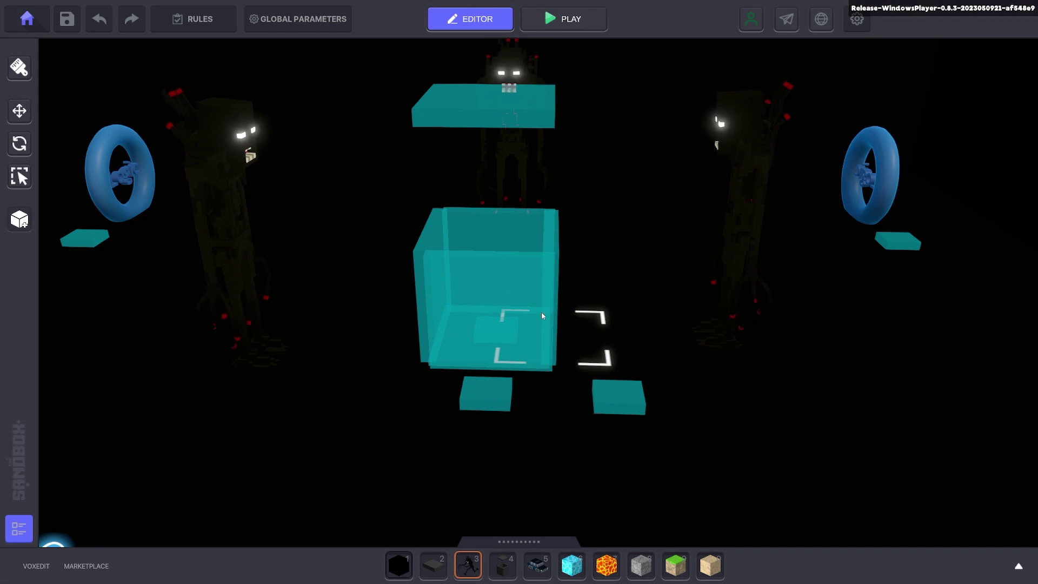
scroll(552, 294, up, 4)
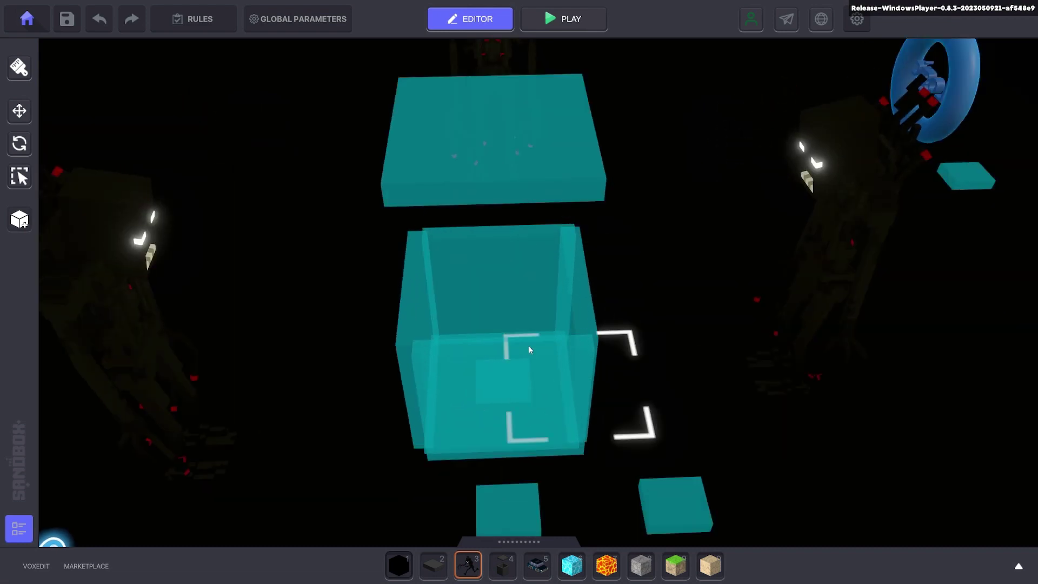
click(517, 373)
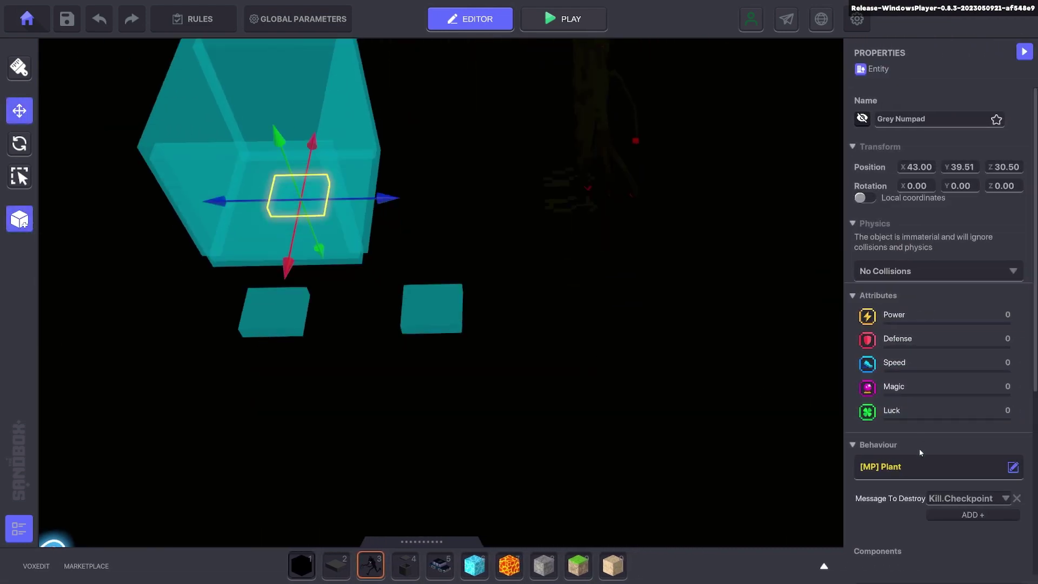
right_drag(823, 426, 527, 289)
drag(496, 288, 578, 286)
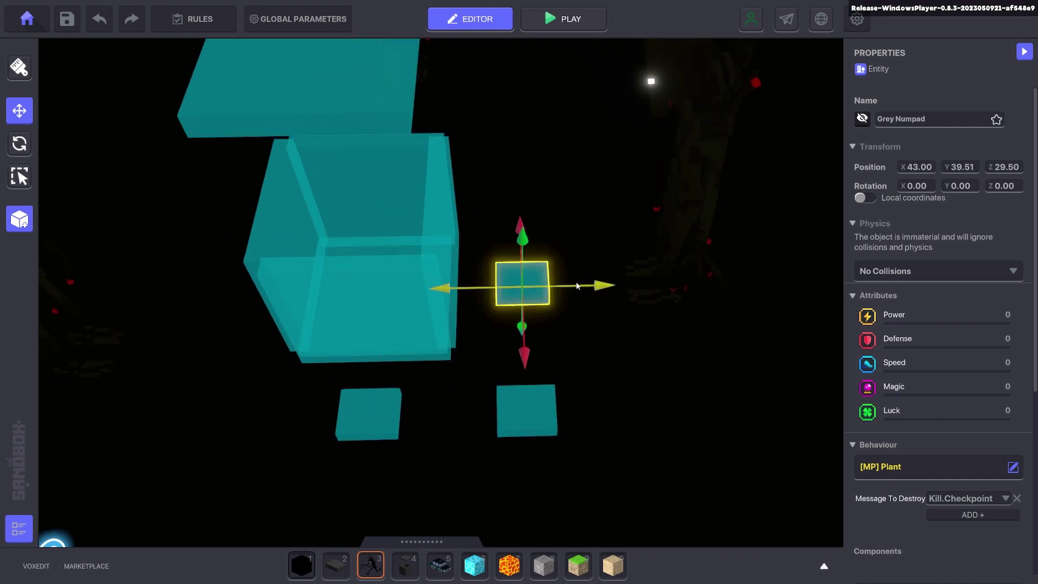
Step: Place a new Grey Numpad beside the Timed Events numpad and give it the Asset Spawner behaviour
click(336, 565)
click(641, 387)
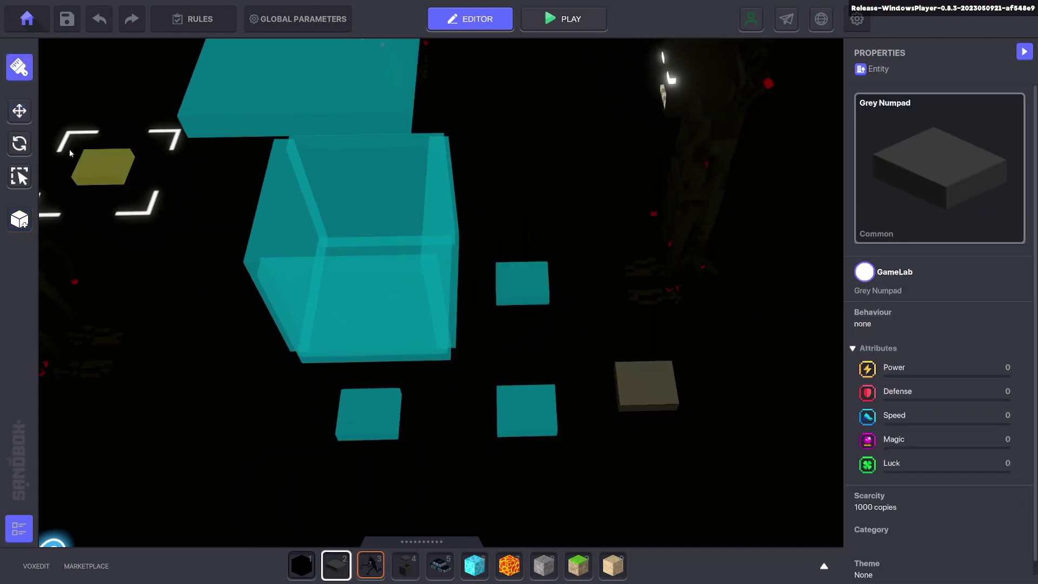
click(649, 388)
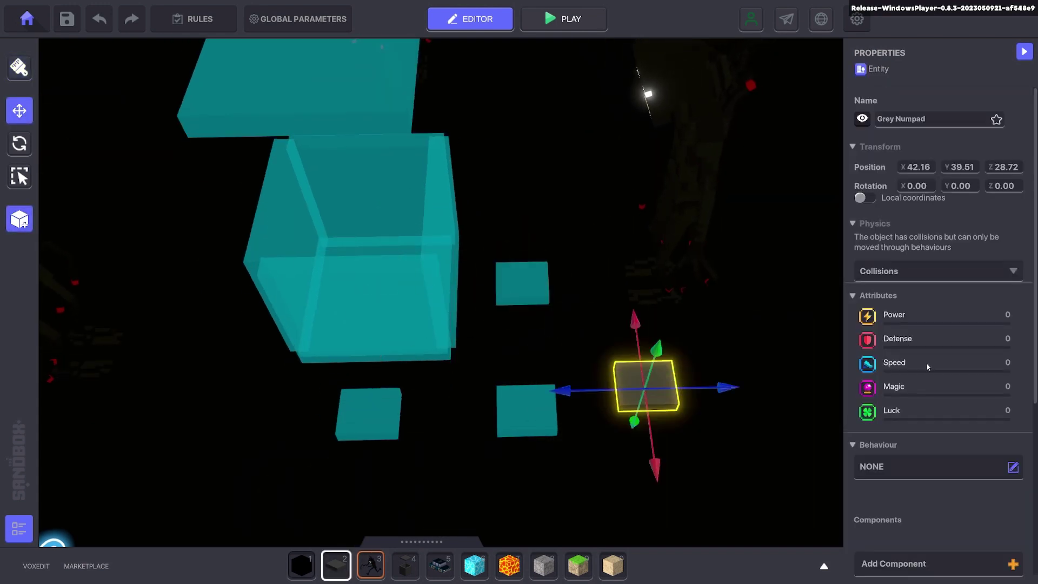
click(925, 480)
click(646, 233)
scroll(969, 360, down, 3)
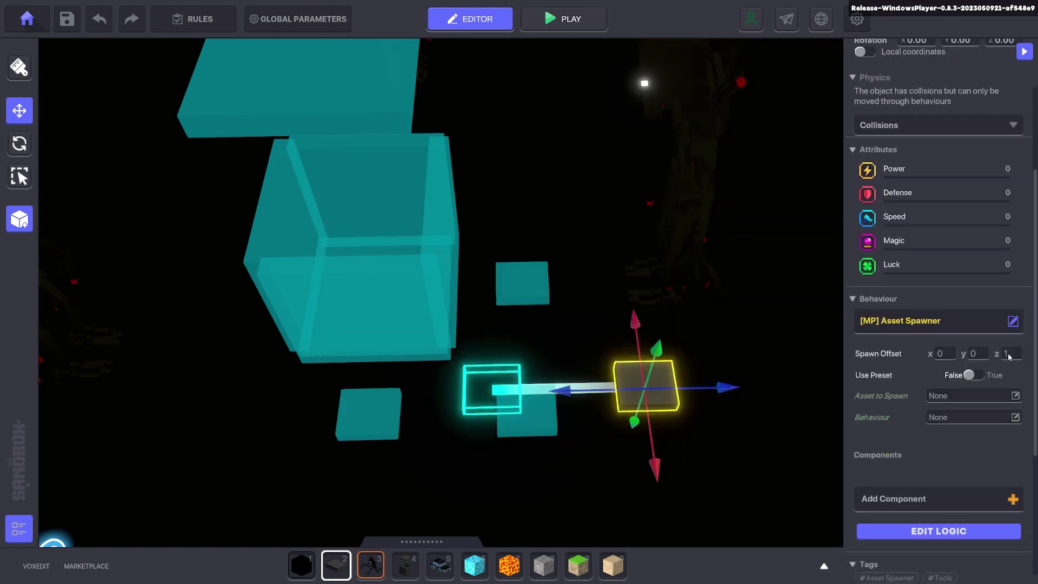
Step: Set the new spawner numpad's Z spawn offset to 0, enable Use Preset with the Spawner preset, and open its logic
click(973, 374)
click(1014, 395)
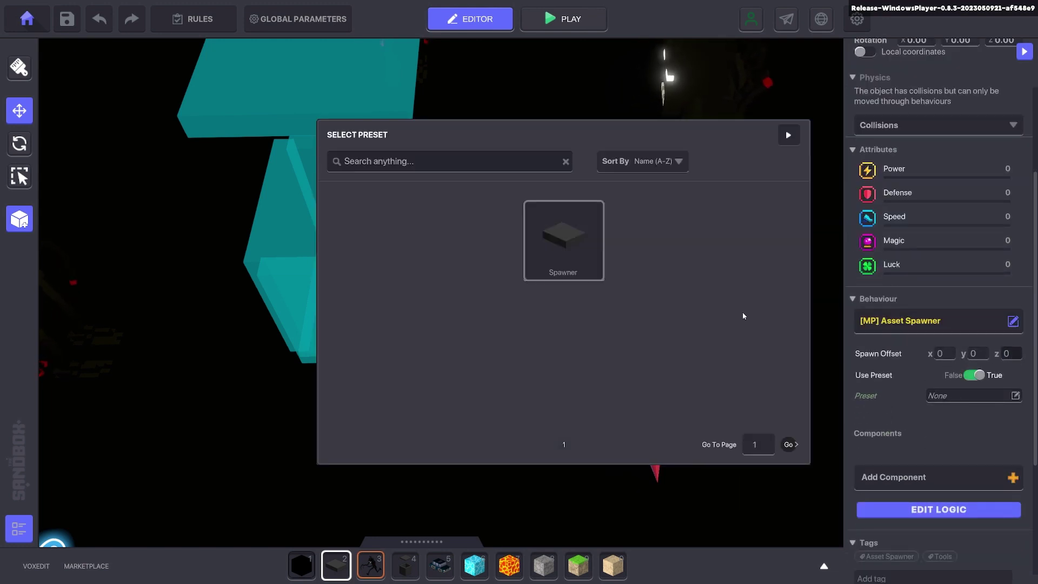
click(563, 240)
scroll(928, 316, down, 2)
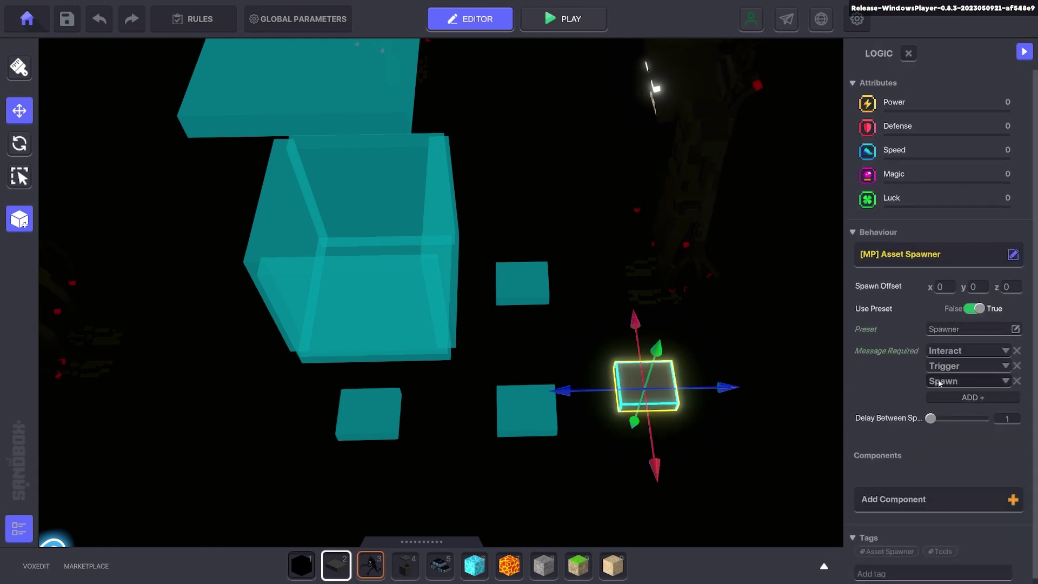
Step: Replace the spawner numpad's required messages Interact, Trigger and Spawn with a single new message named New.Death.Checkpoint
click(1017, 350)
click(1016, 350)
click(973, 350)
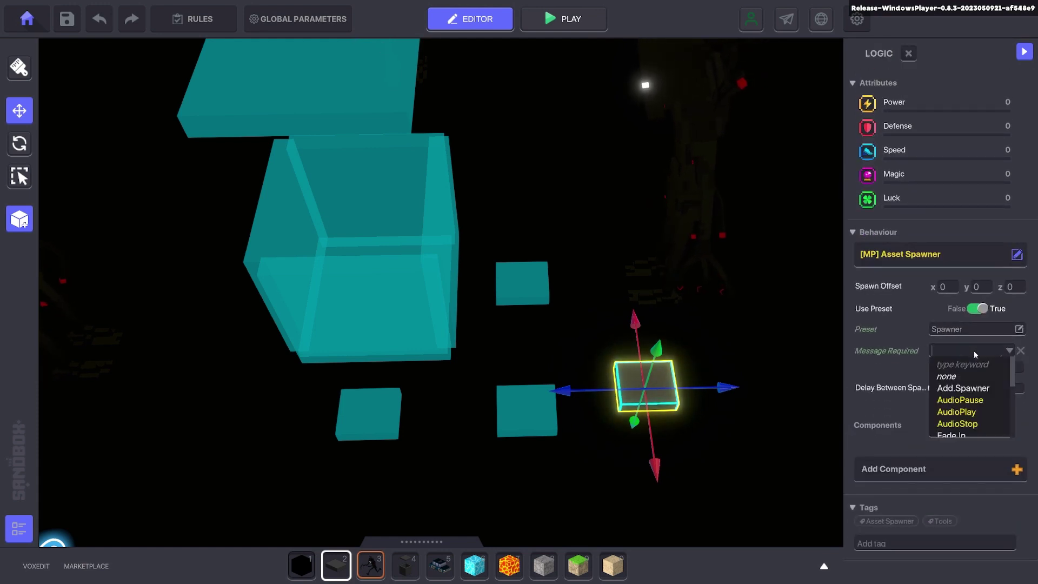
text(New.)
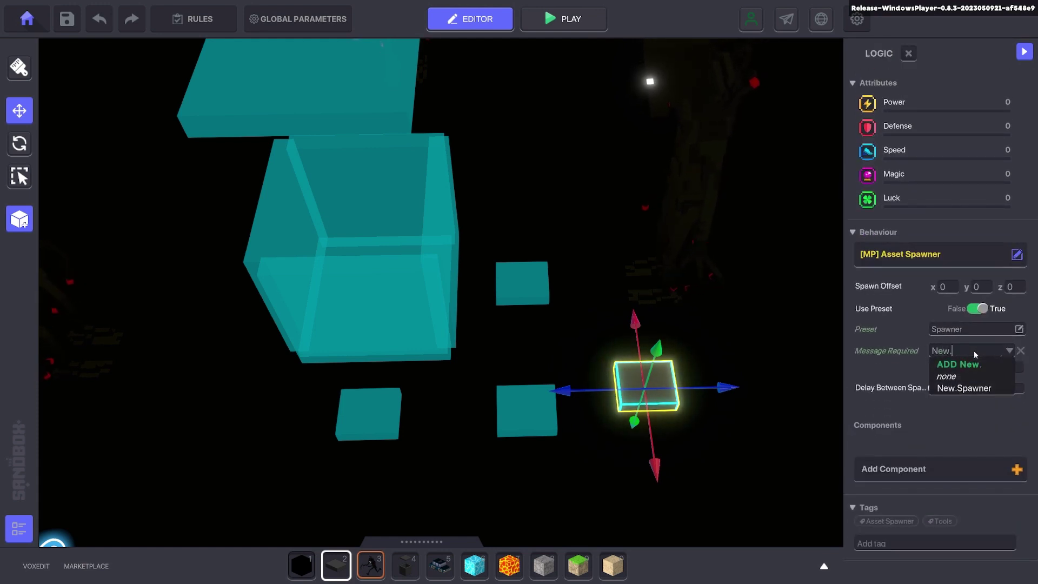
text(De)
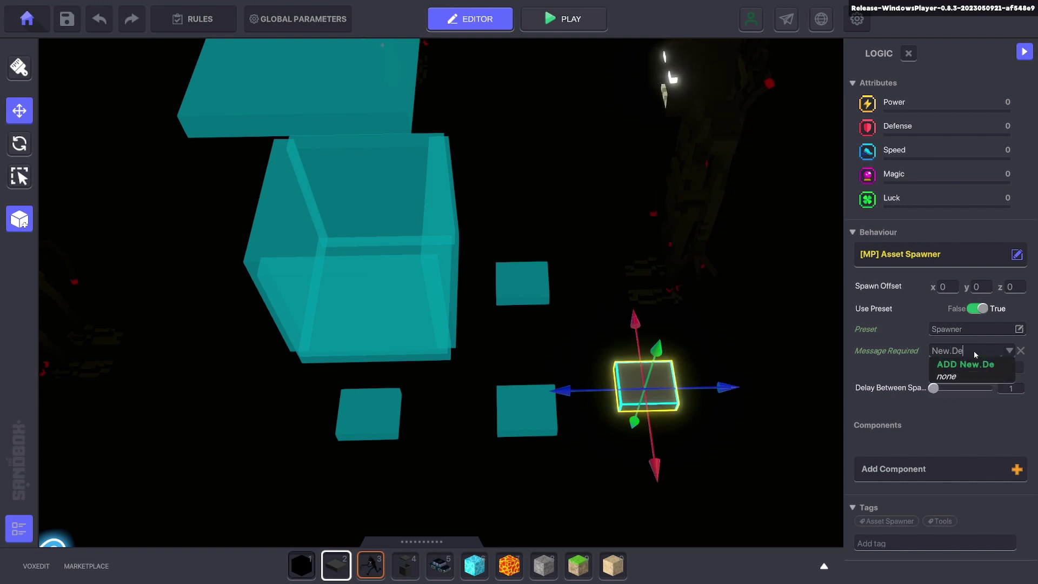
text(ath.Sp)
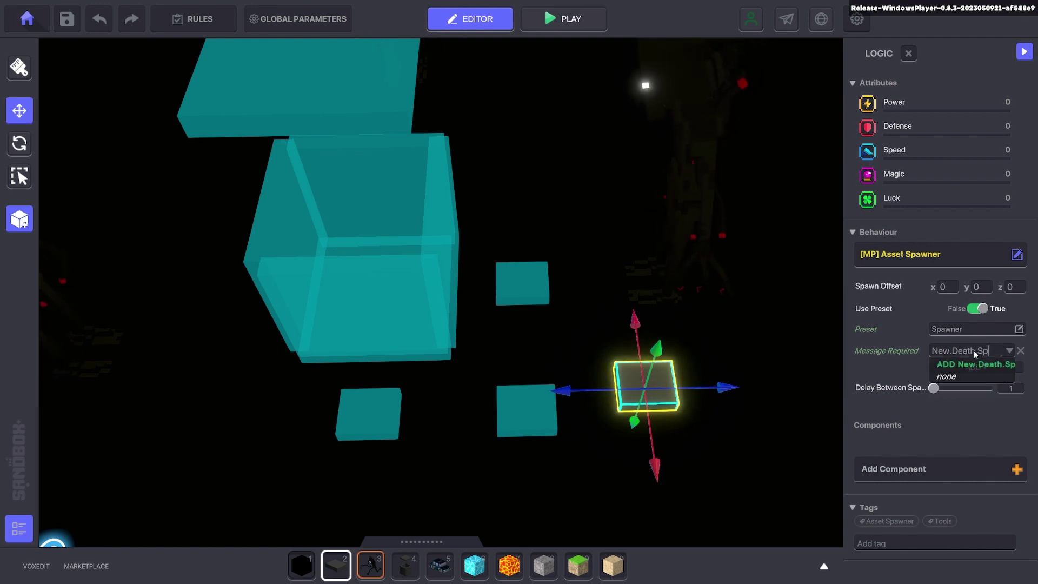
key(BackSpace)
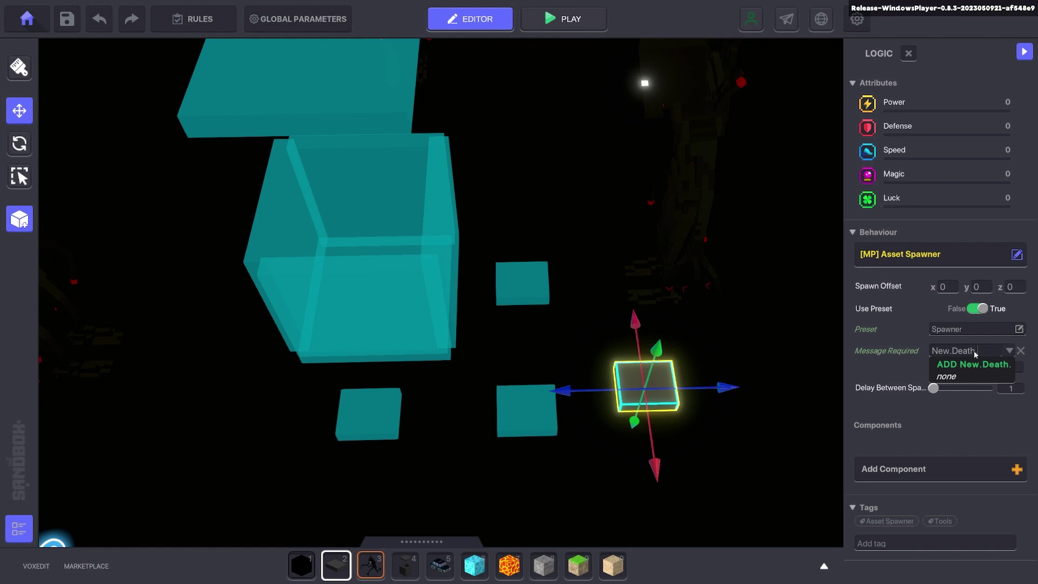
text(Checkpoint)
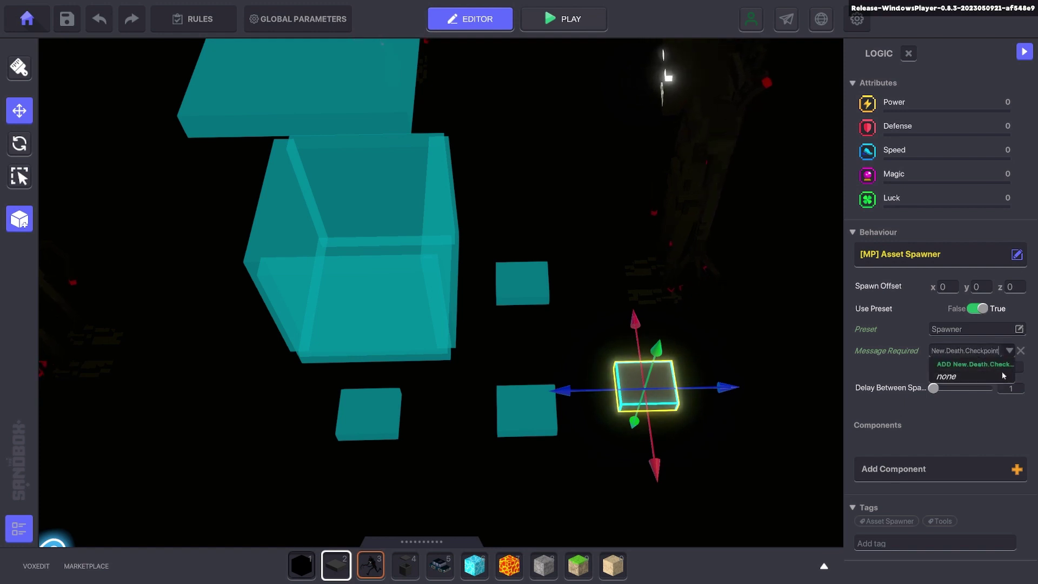
click(984, 366)
Step: Move the spawner numpad inside the transparent box, to X 43.00 and Z 30.50
drag(656, 419, 643, 351)
drag(714, 285, 437, 284)
right_drag(437, 284, 630, 352)
Step: Leave the logic editing, make the spawner numpad invisible and set its physics to No Collisions
click(908, 54)
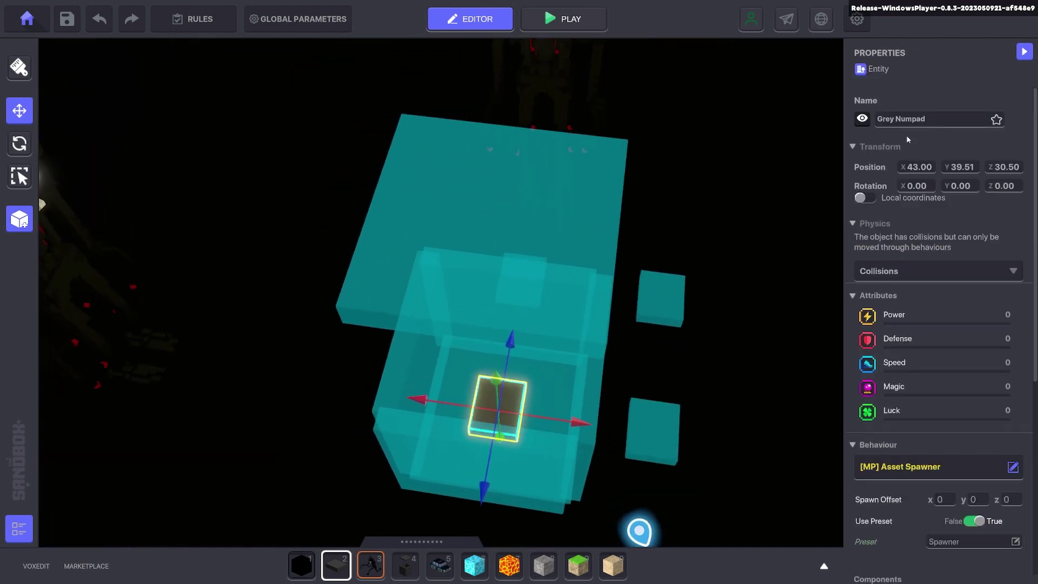
click(880, 303)
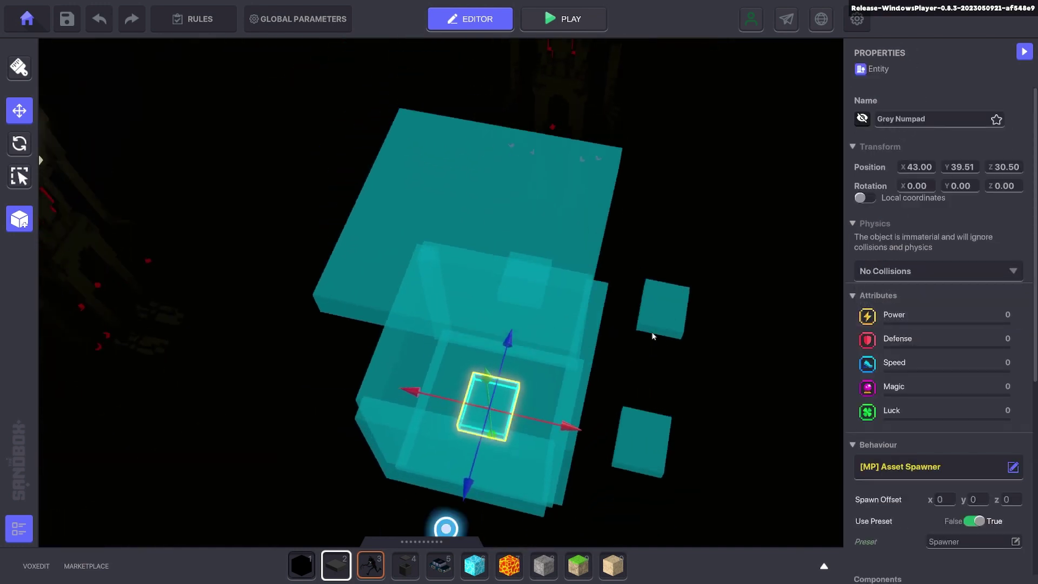
right_drag(655, 331, 567, 307)
right_drag(487, 336, 508, 354)
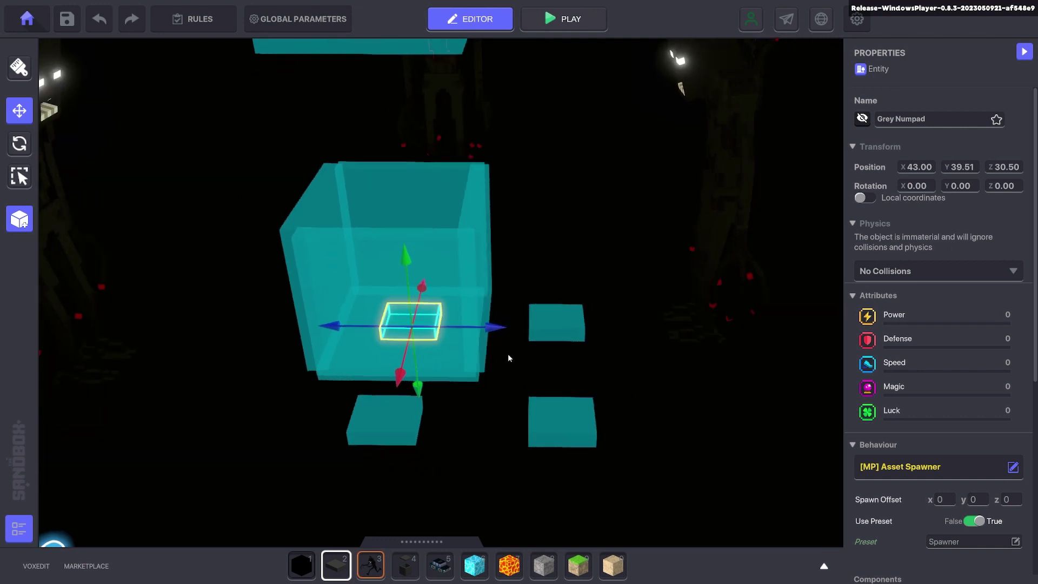
Step: Shift the Plant numpad destroyed by Kill.Checkpoint toward the transparent box to Z 30.00
click(563, 324)
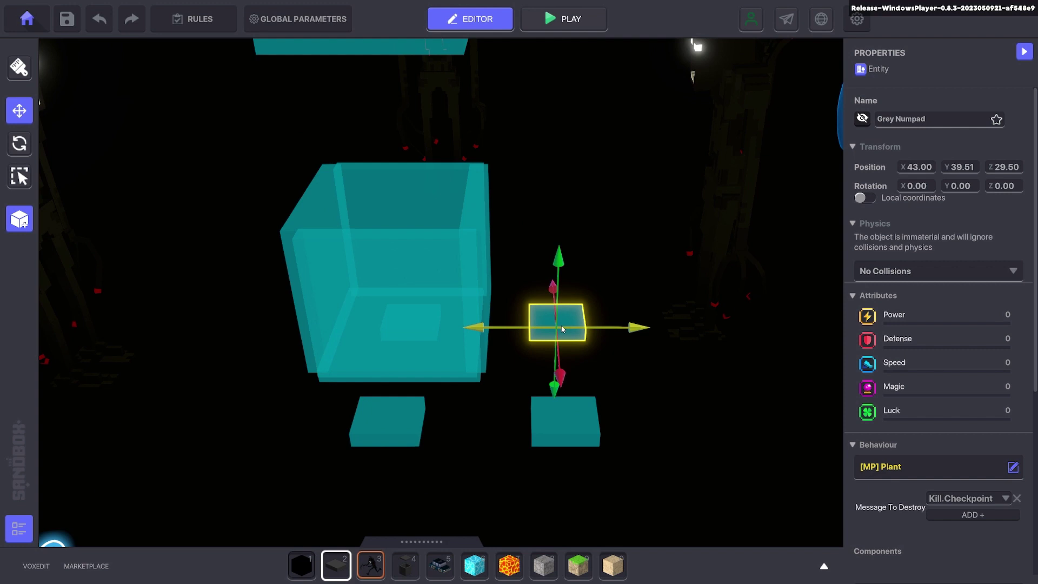
drag(630, 332, 574, 325)
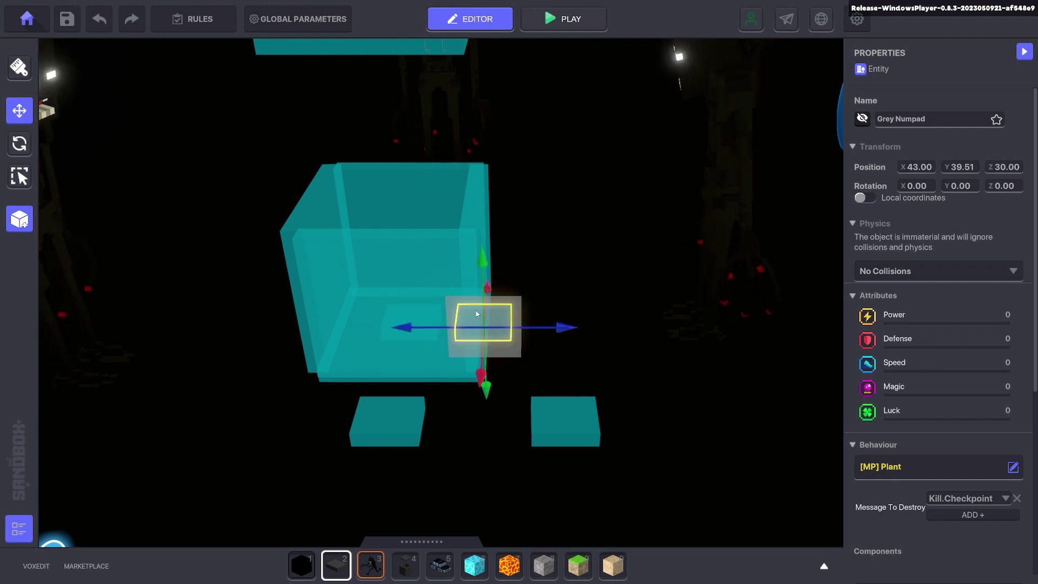
scroll(485, 354, down, 5)
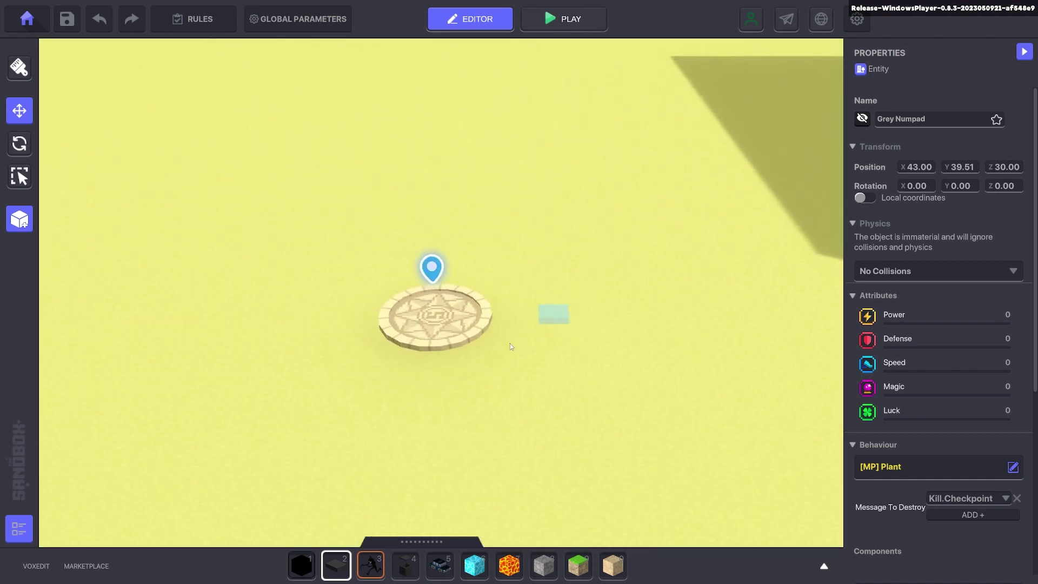
Step: Examine the Asset Spawner numpad beside the outdoor spawn point and compare it with the numpads in the dark room
click(553, 313)
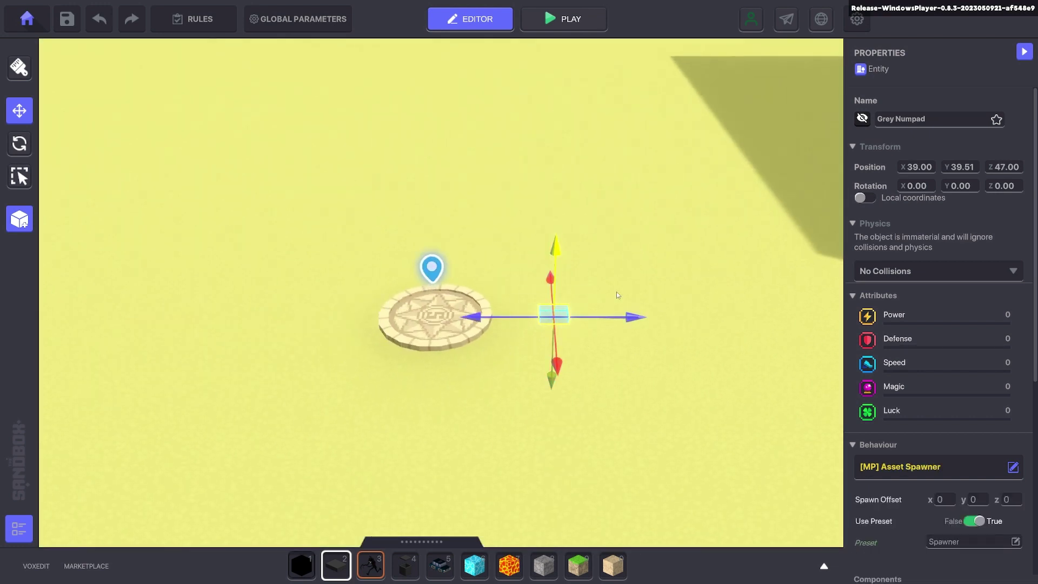
key(d)
key(w)
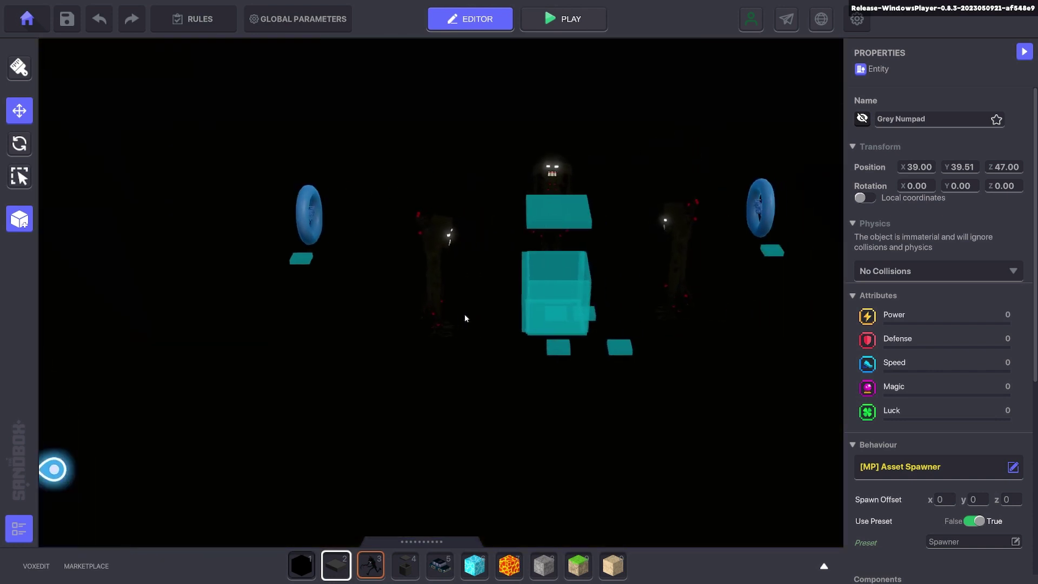
right_drag(465, 314, 542, 308)
middle_drag(360, 259, 394, 302)
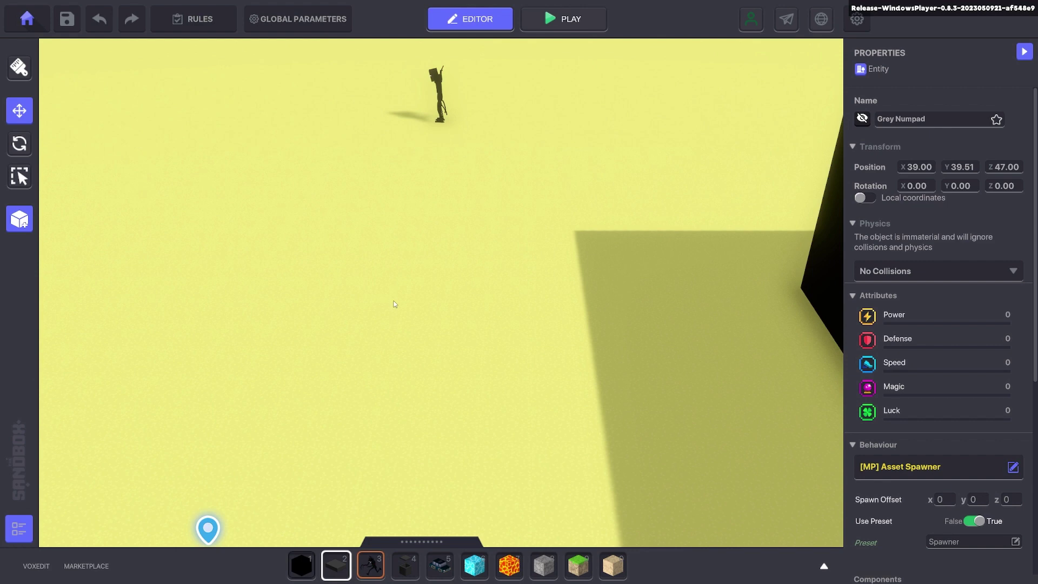
middle_drag(451, 342, 496, 310)
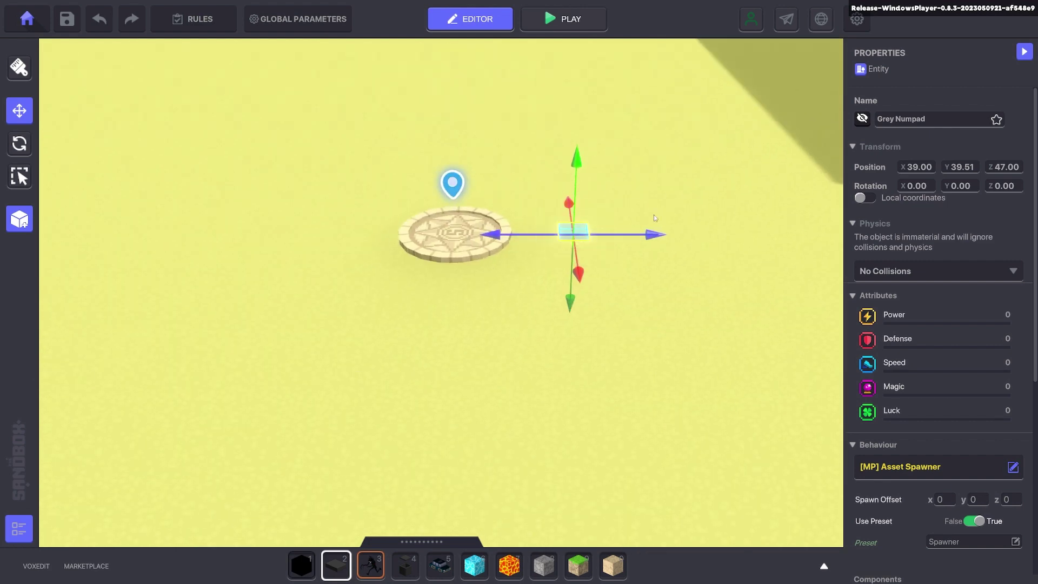
right_drag(653, 215, 573, 230)
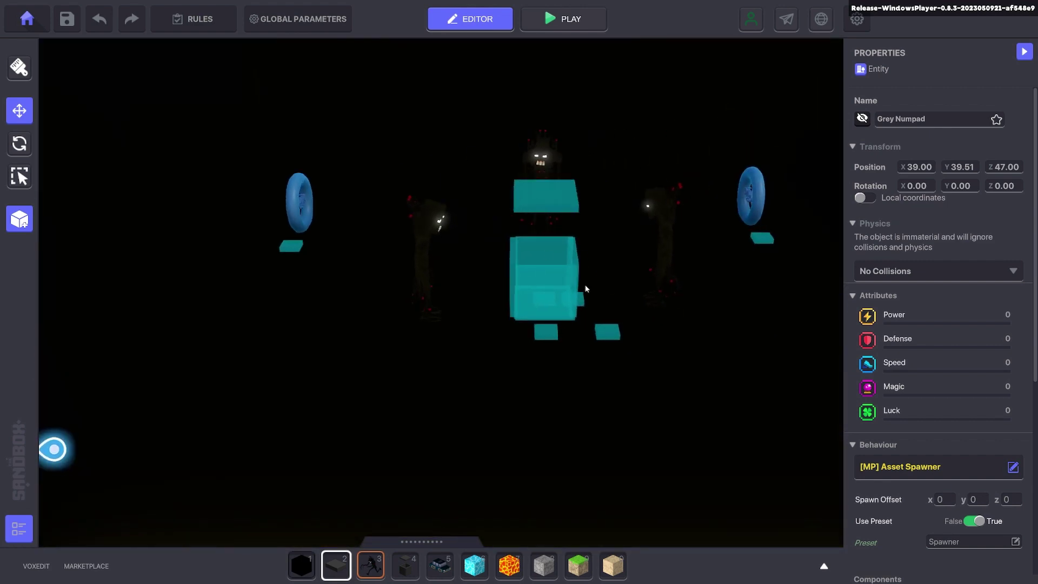
Step: Move the Plant numpad back out of the transparent box to Z 29.50
scroll(585, 288, up, 5)
click(567, 332)
drag(613, 354, 668, 393)
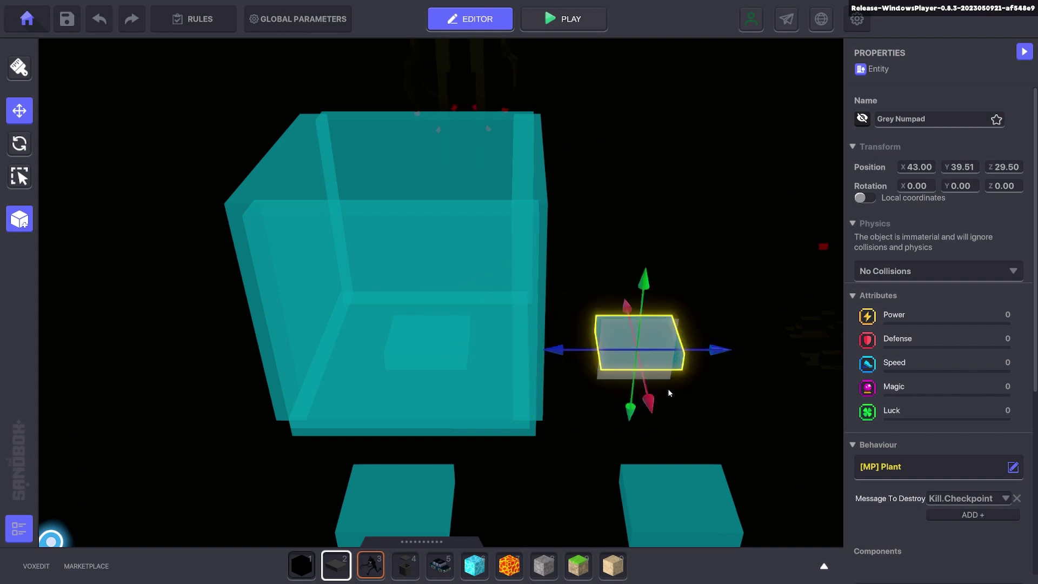
Step: Add a sixth timed event to the Timed Events numpad at 7 seconds that sends the Kill.Checkpoint message
scroll(668, 393, down, 5)
click(678, 452)
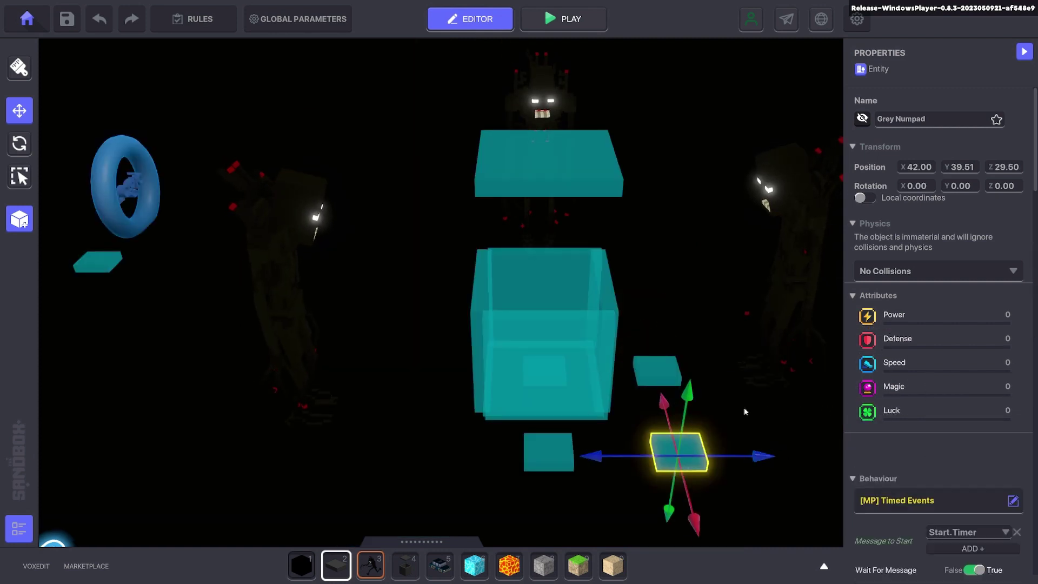
scroll(967, 423, down, 15)
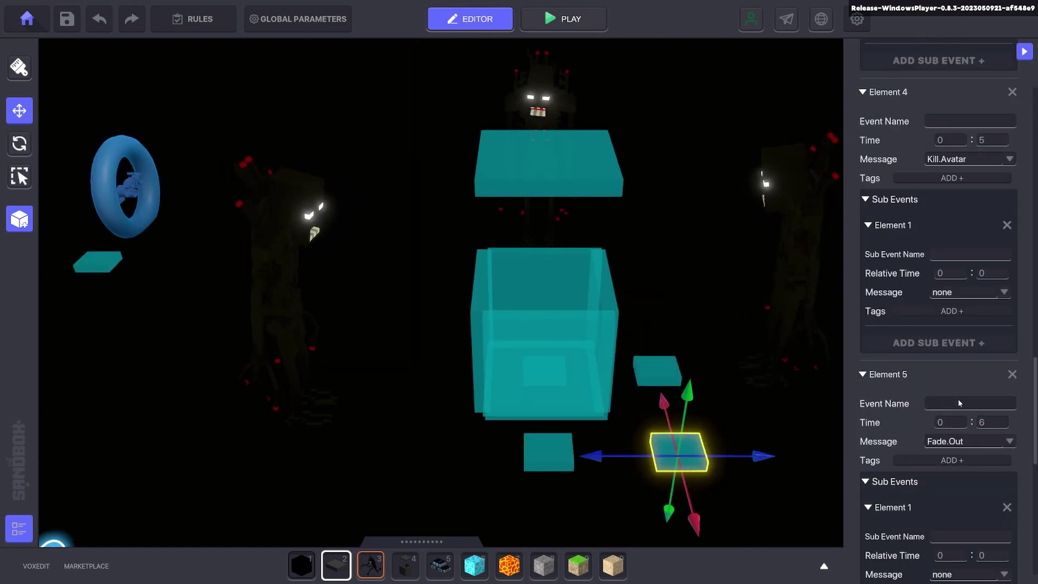
scroll(961, 394, down, 9)
scroll(961, 367, up, 6)
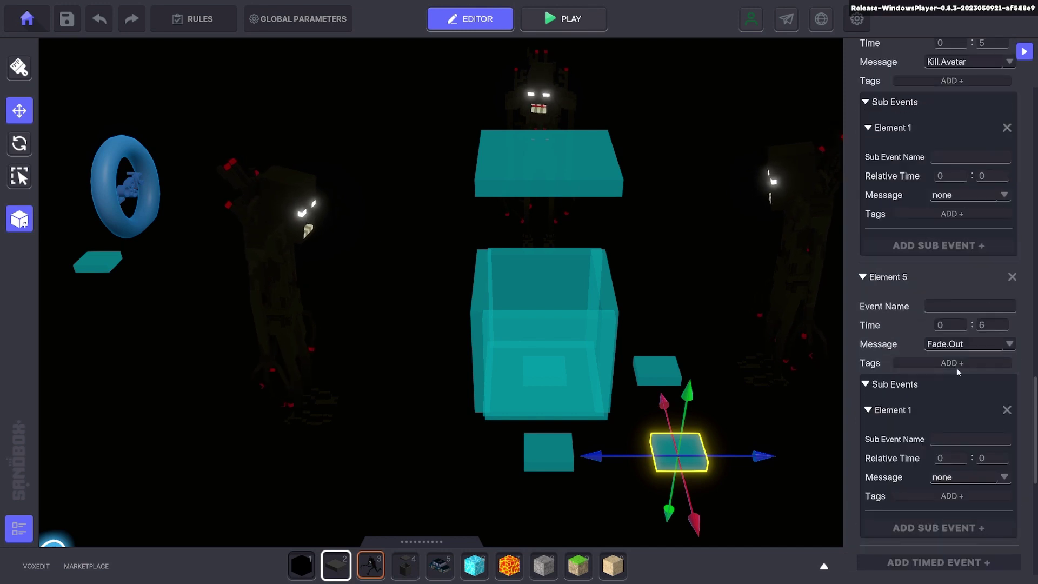
scroll(947, 233, up, 3)
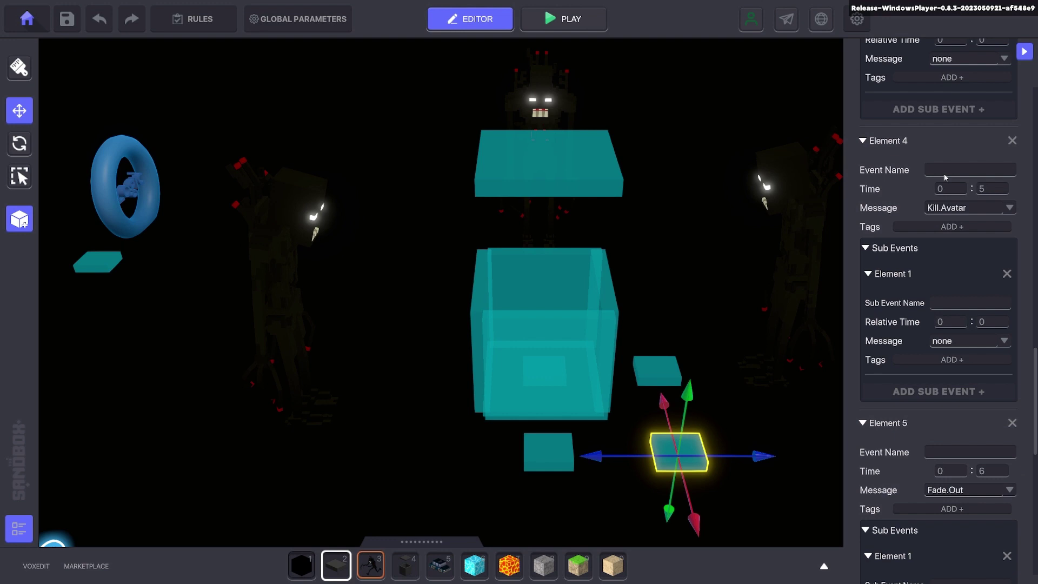
scroll(953, 207, down, 4)
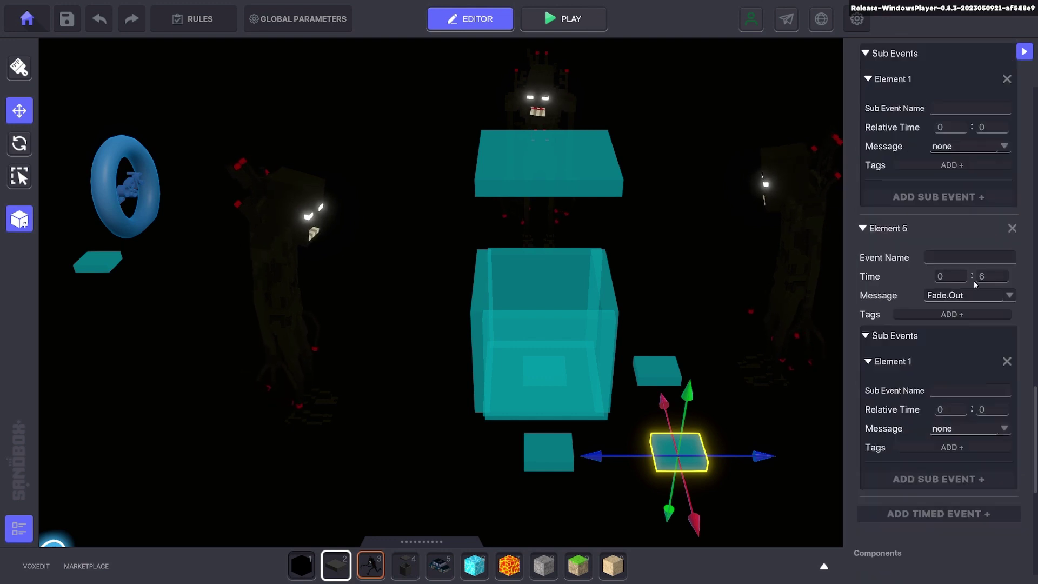
click(943, 513)
scroll(967, 412, down, 3)
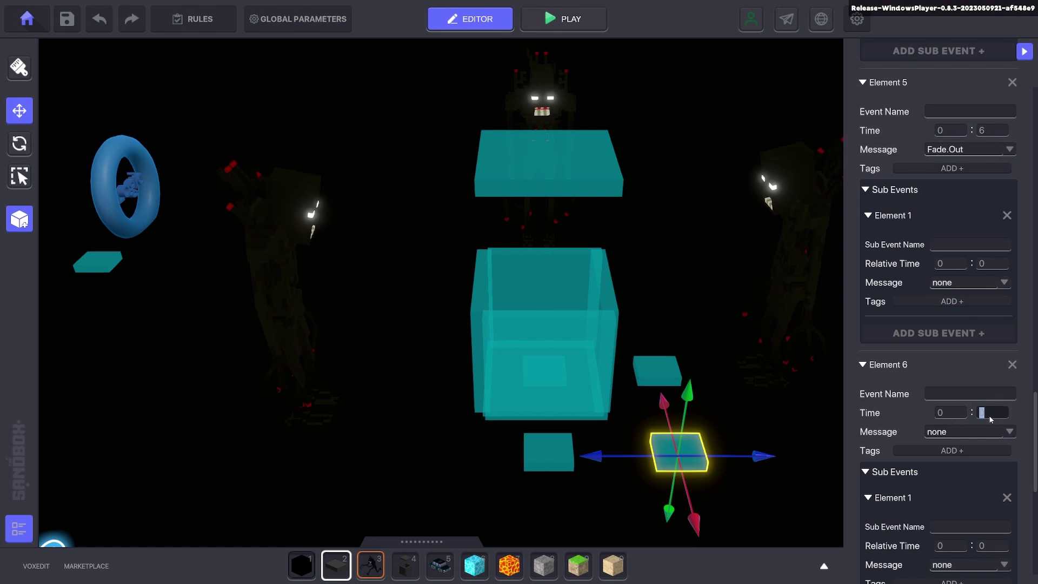
click(970, 431)
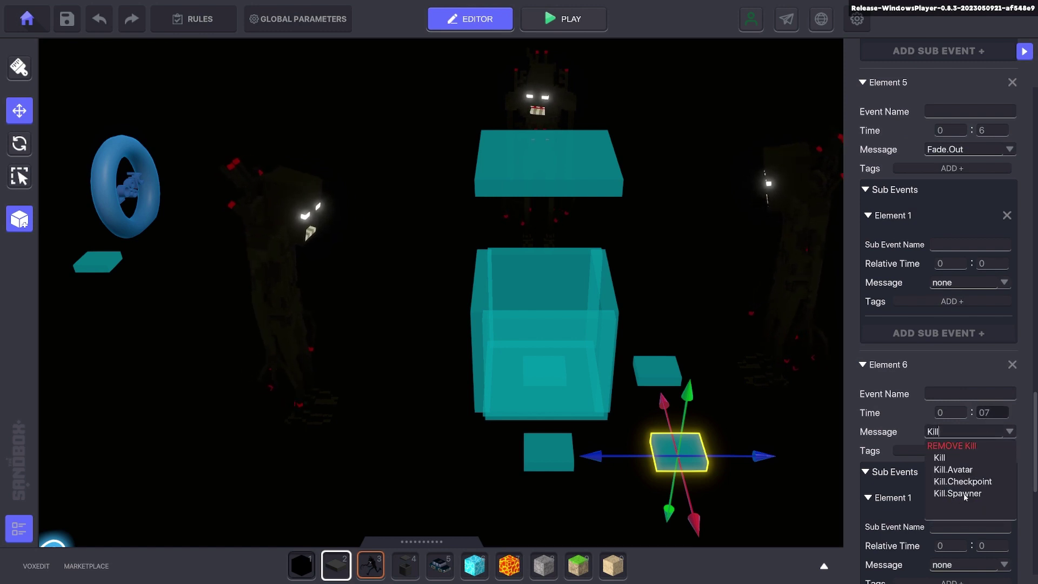
Step: Check the Plant numpad's destroy message and tags, and the preset used by the outdoor Asset Spawner numpad
click(659, 363)
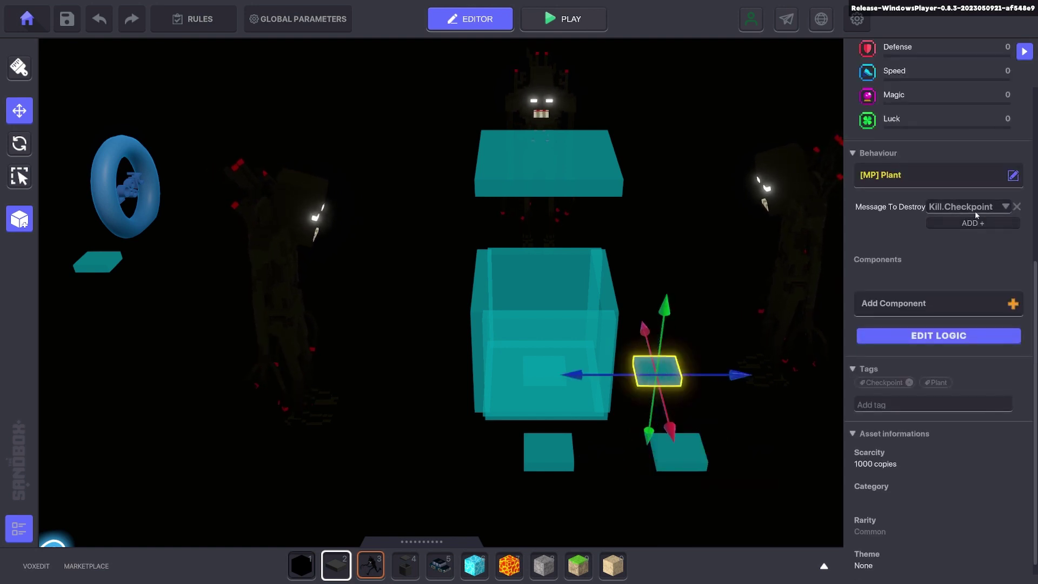
click(676, 342)
key(a)
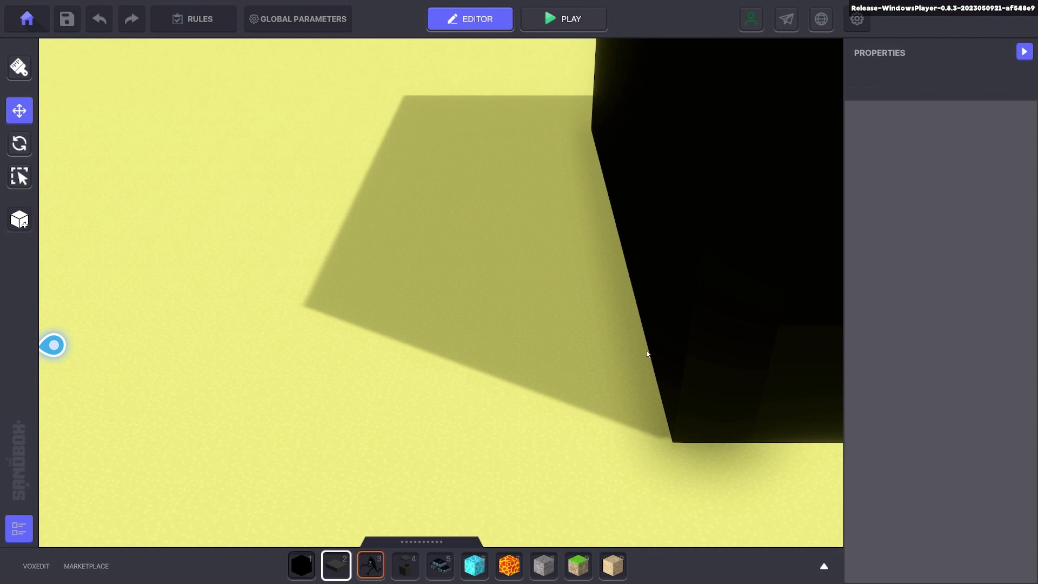
click(569, 297)
scroll(896, 398, down, 2)
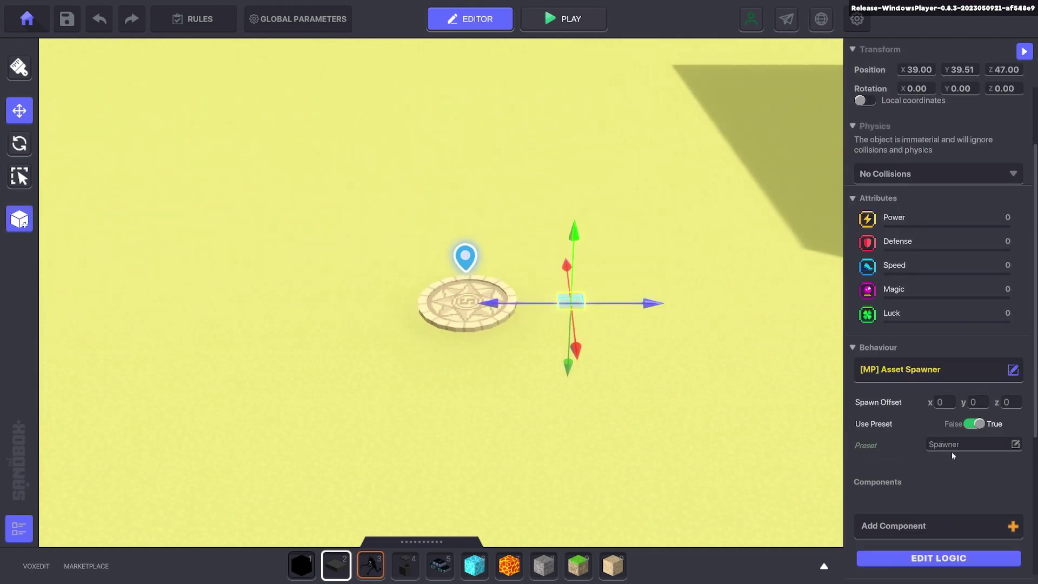
Step: Place a copy of the Spawner preset on the outdoor ground, inspect its Plant behaviour, and remove the copy
key(d)
key(Tab)
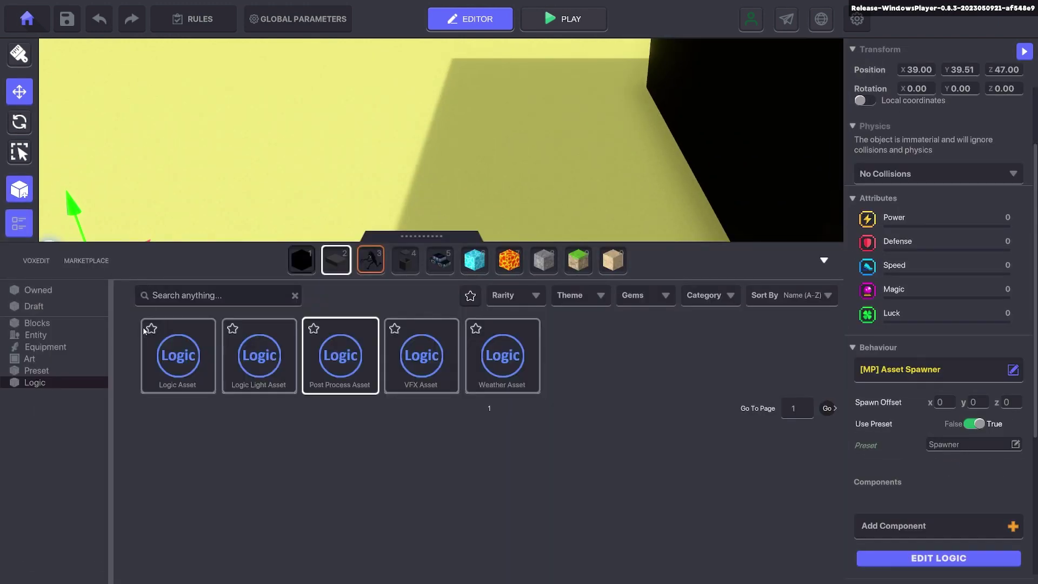
click(36, 371)
click(177, 361)
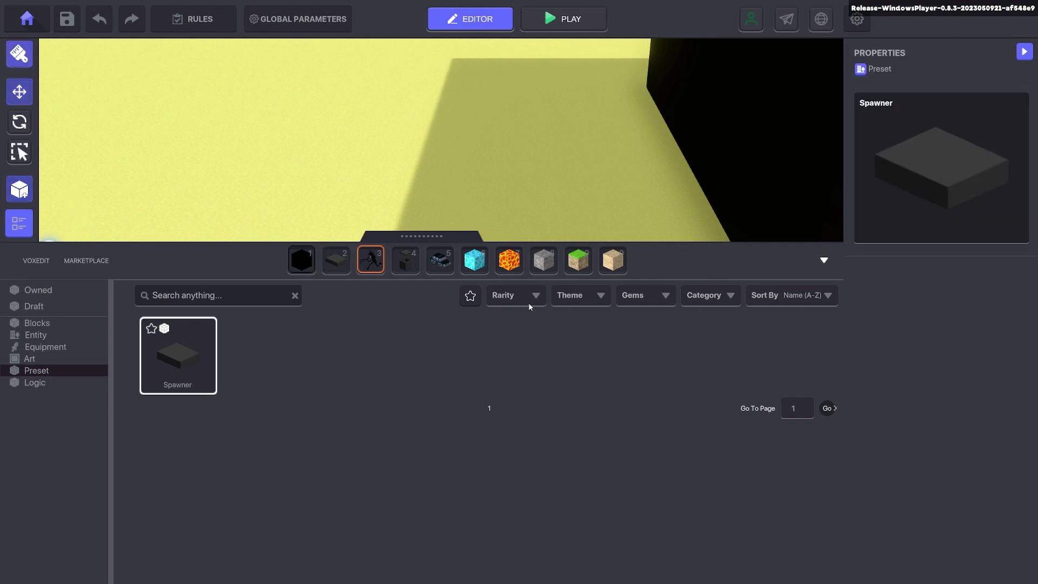
key(Tab)
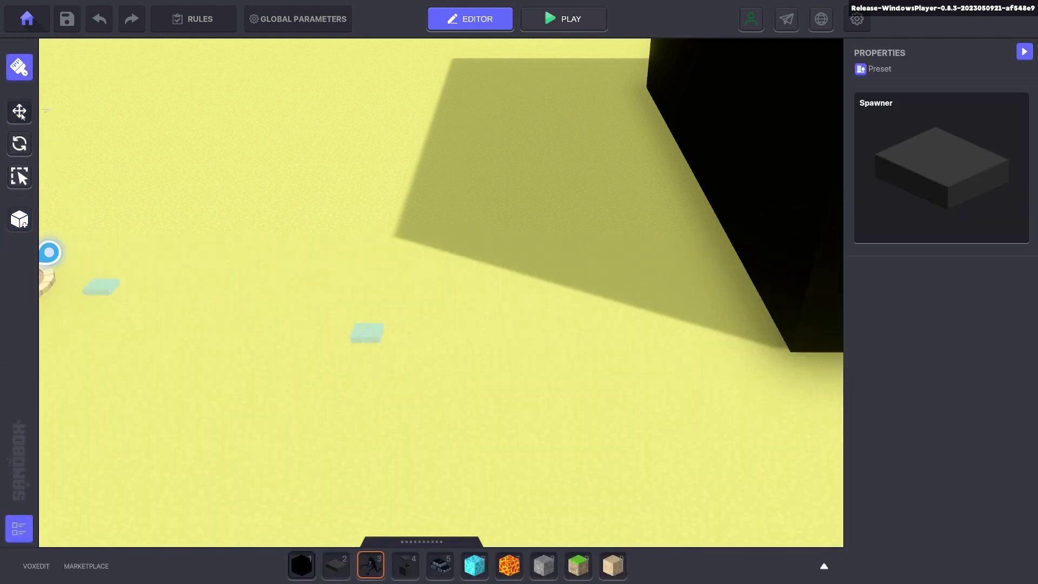
click(22, 115)
click(466, 364)
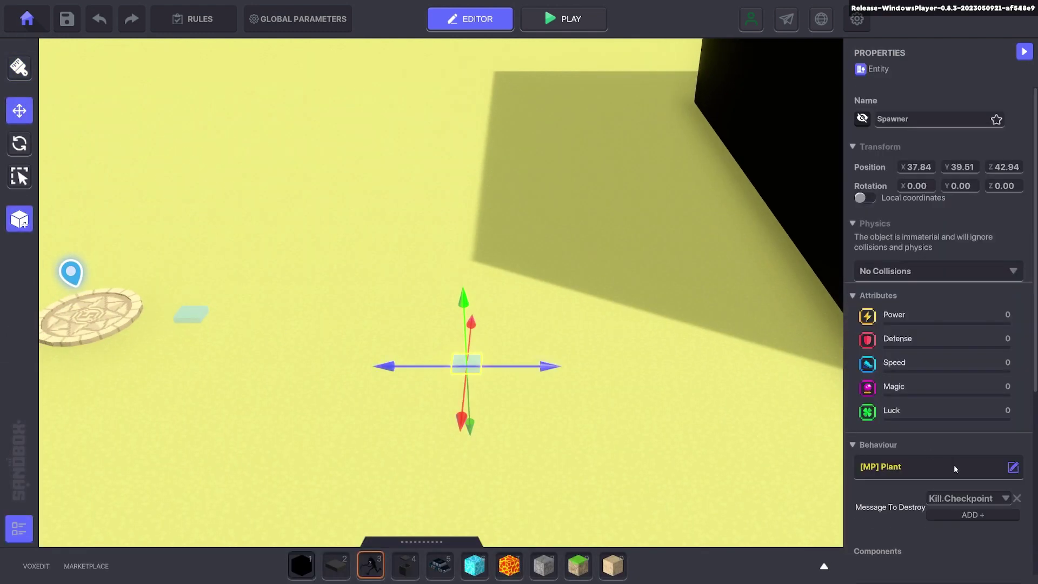
click(555, 344)
click(468, 364)
click(608, 348)
Step: Review the sixth event of the Timed Events numpad and look back at the outdoor spawn point
right_drag(607, 348, 500, 329)
middle_drag(501, 329, 590, 345)
click(509, 312)
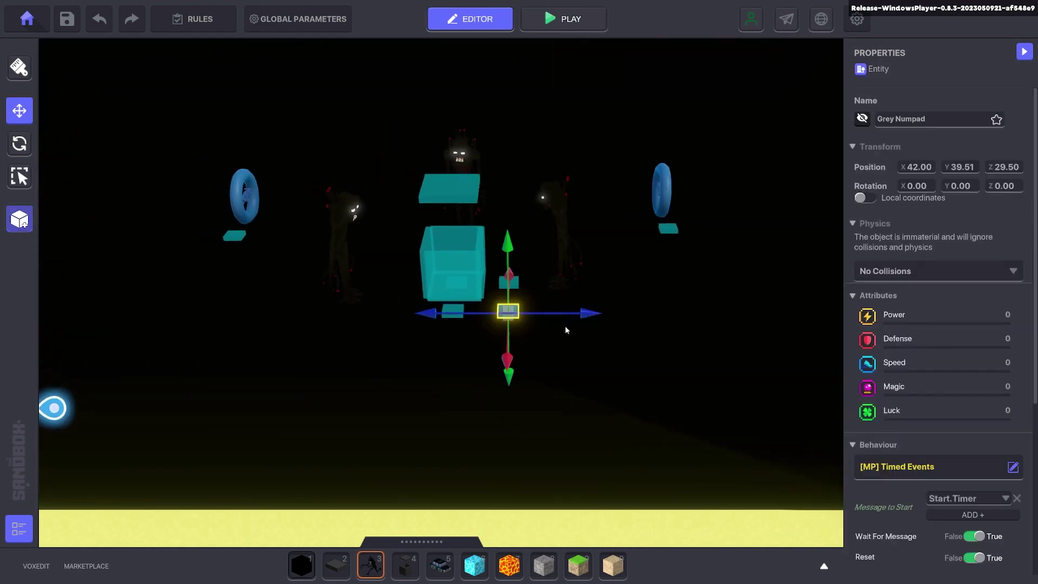
scroll(926, 391, down, 8)
scroll(946, 383, down, 15)
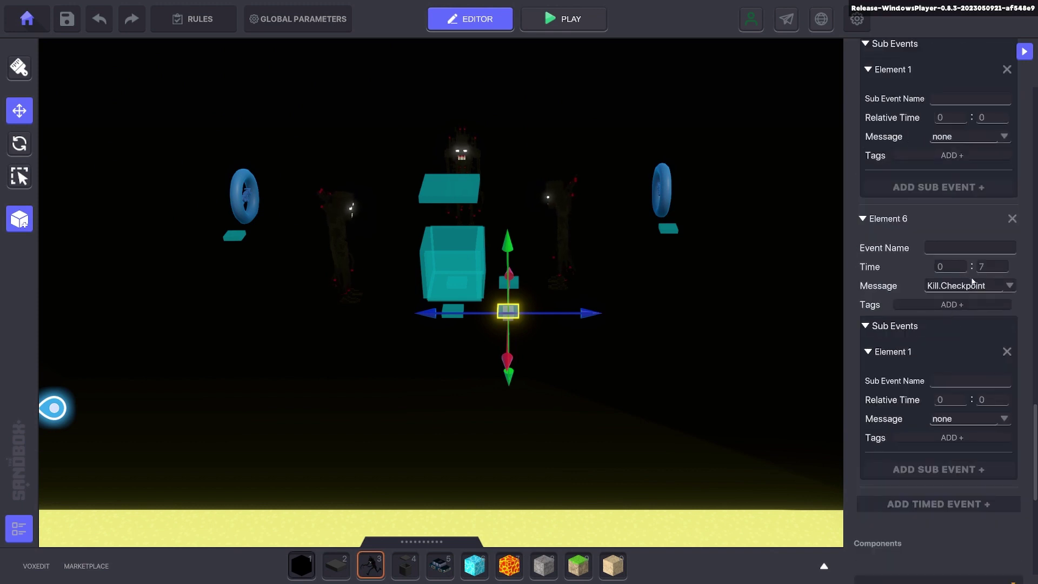
right_drag(648, 295, 557, 317)
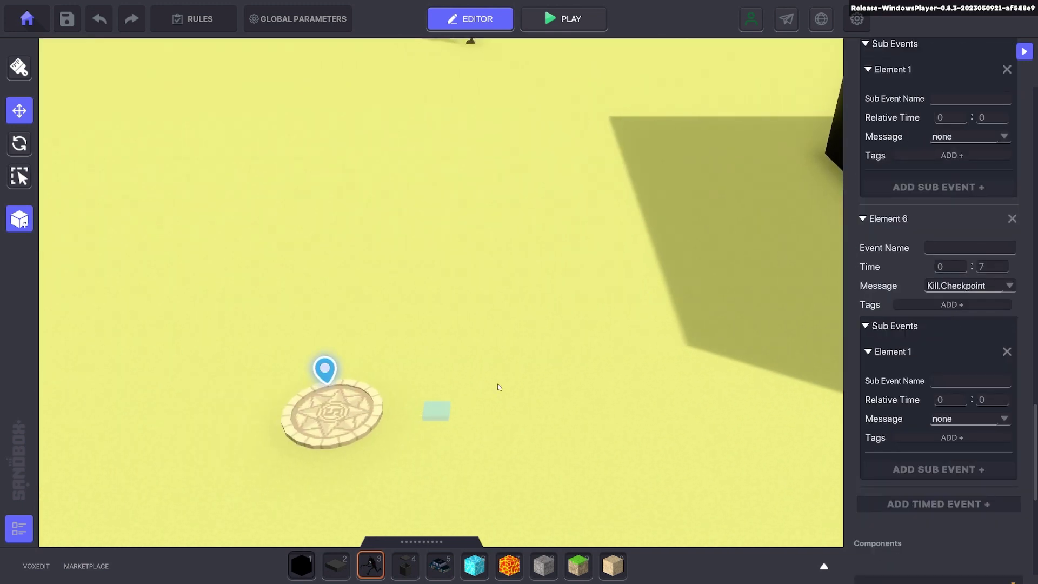
Step: Add a seventh timed event to the Timed Events numpad and set its time to 8 seconds
right_drag(498, 386, 576, 336)
click(963, 505)
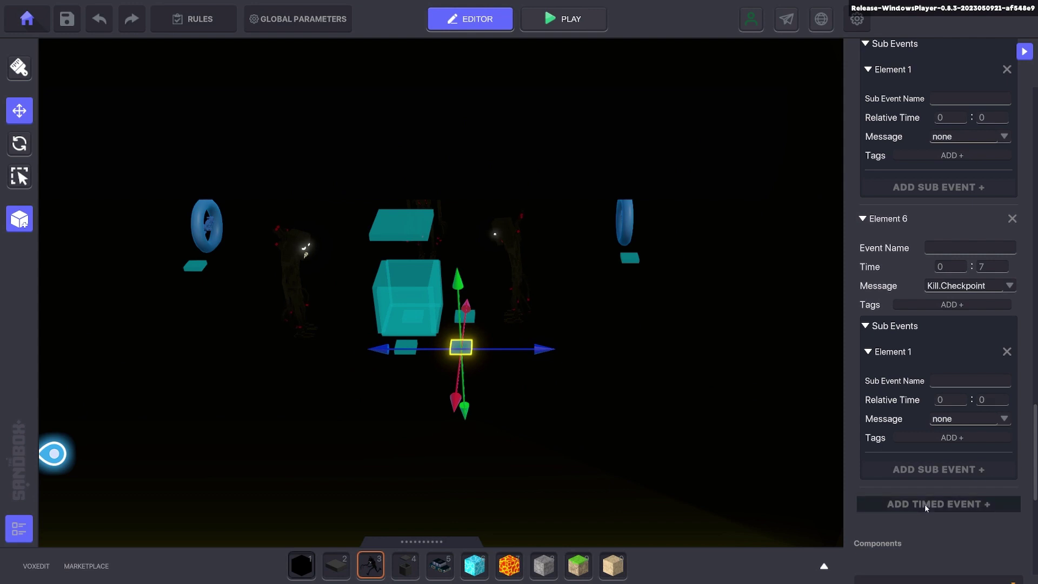
scroll(938, 441, down, 5)
scroll(947, 427, up, 3)
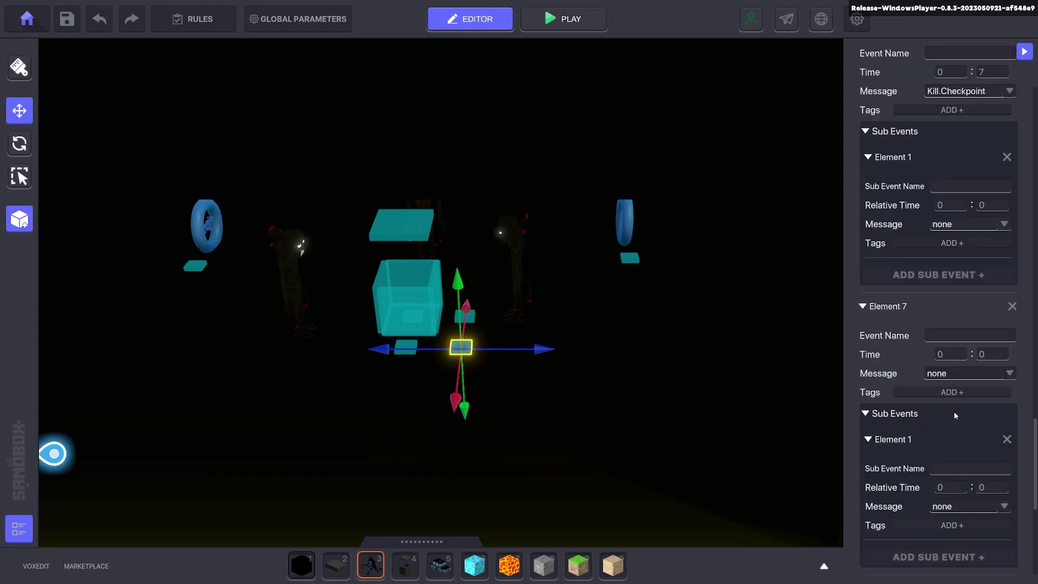
text(8)
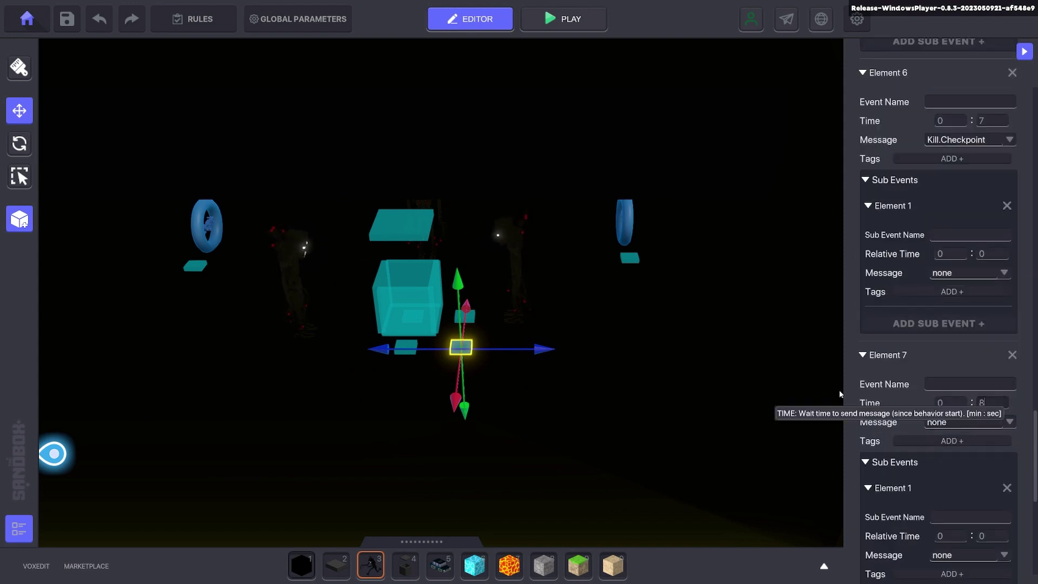
Step: Check which message the Asset Spawner numpad inside the transparent box requires
middle_drag(531, 330, 541, 335)
scroll(541, 335, up, 4)
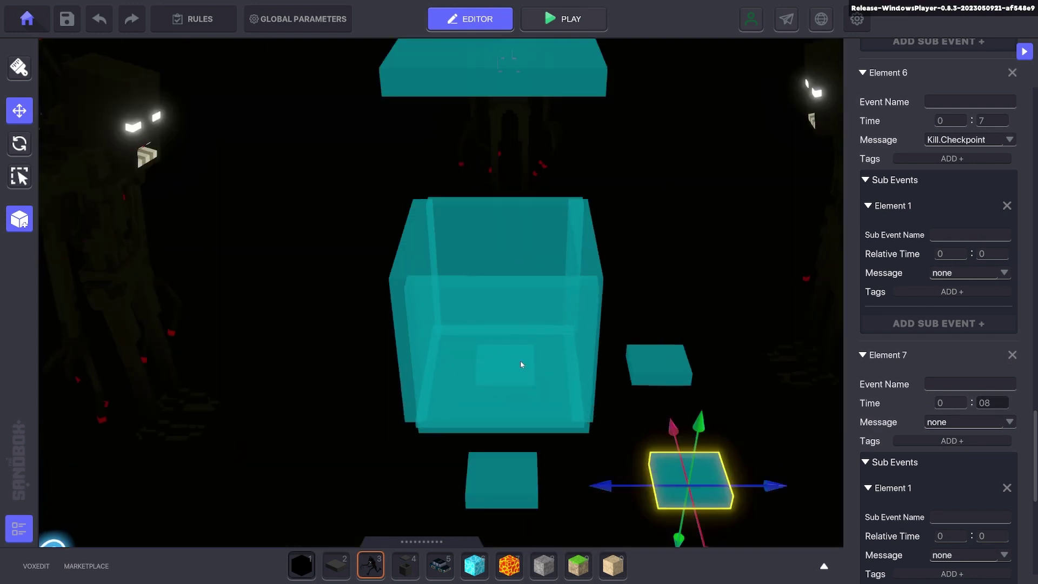
click(521, 362)
right_drag(550, 366, 541, 371)
click(521, 364)
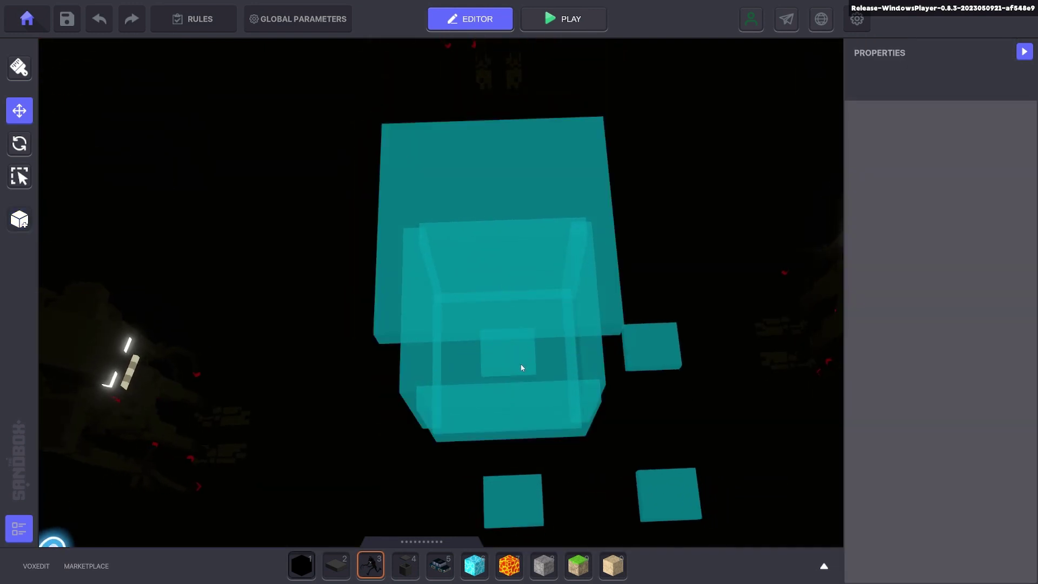
scroll(952, 404, down, 3)
click(957, 506)
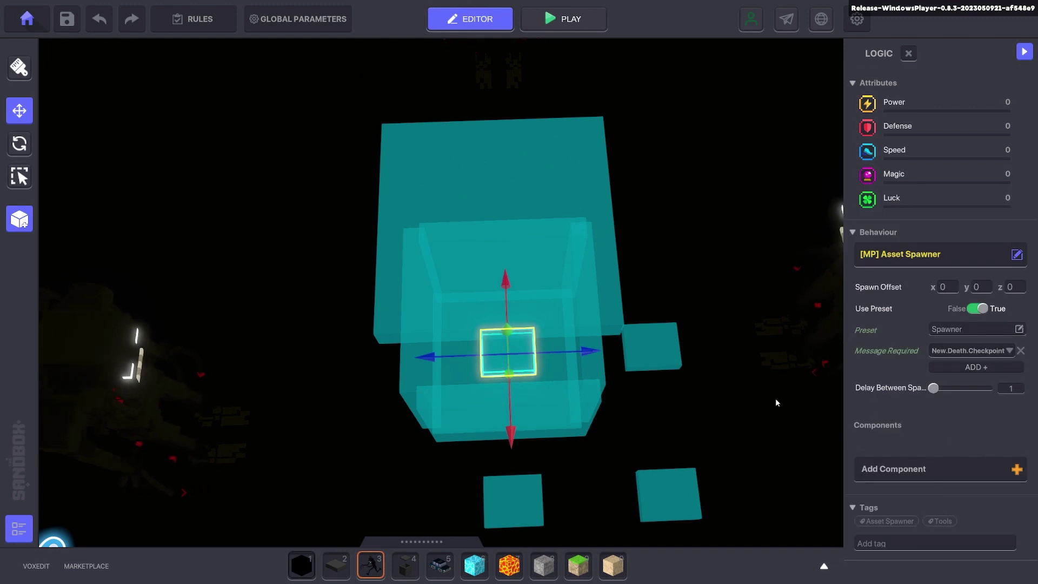
Step: Set the message of the Timed Events numpad's seventh event to New.Death.Checkpoint
middle_drag(775, 402, 748, 389)
click(579, 307)
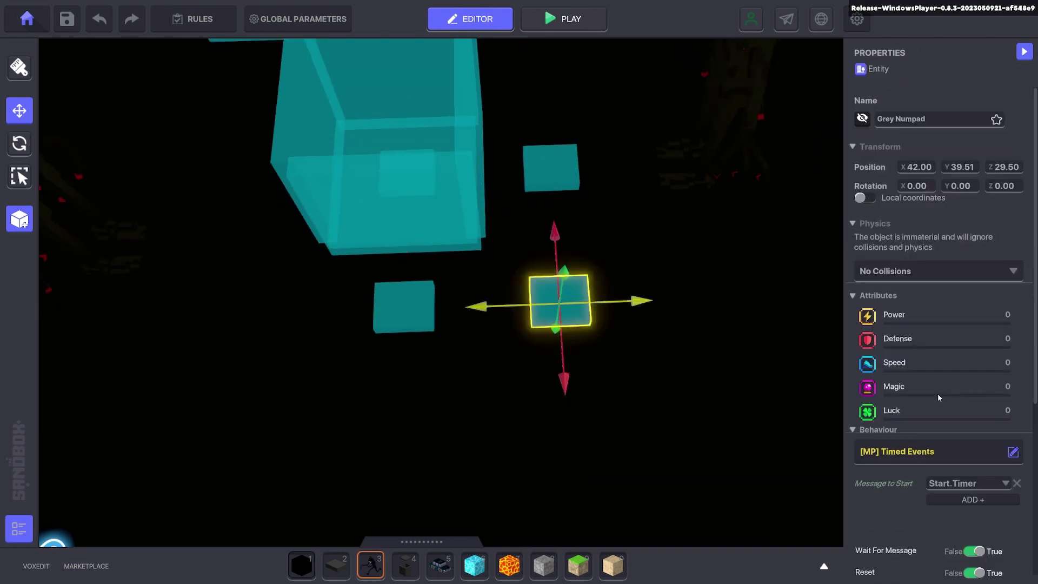
scroll(937, 394, down, 10)
scroll(929, 404, down, 15)
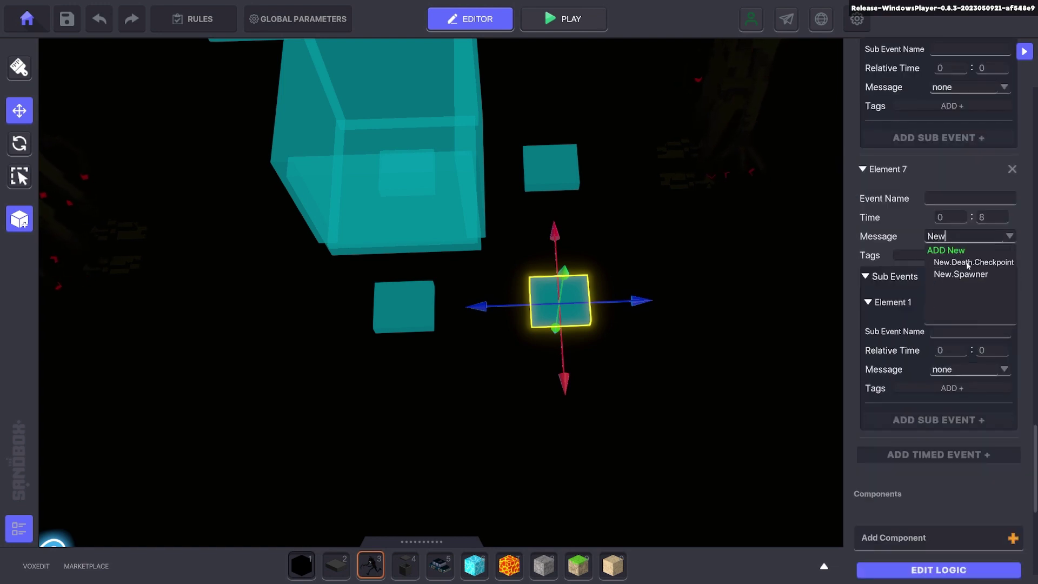
click(614, 216)
Step: Move the Plant numpad towards the Asset Spawner numpad inside the transparent box, and playtest the death scene
click(557, 169)
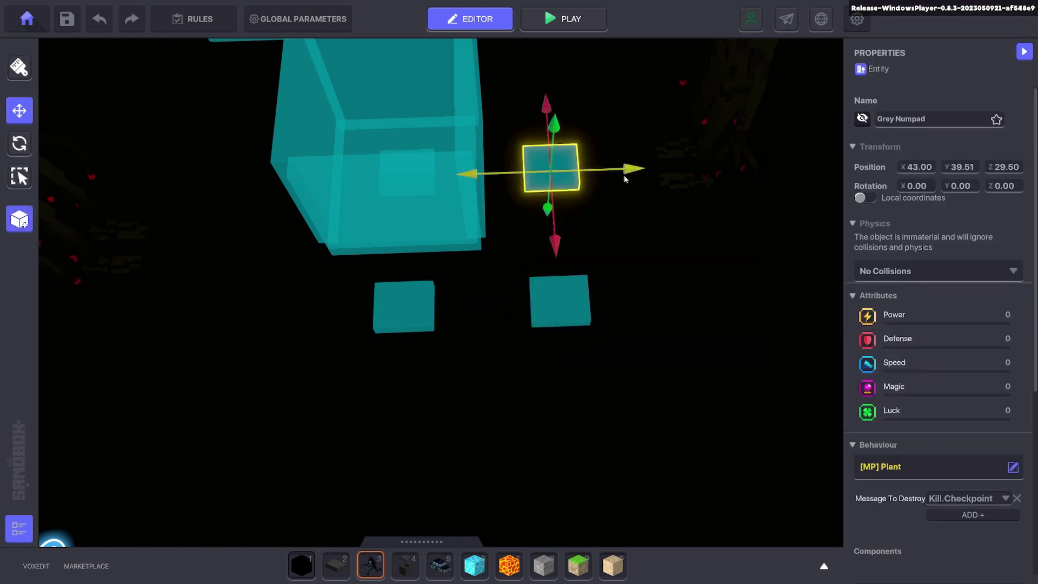
drag(565, 171, 493, 172)
key(ctrl+p)
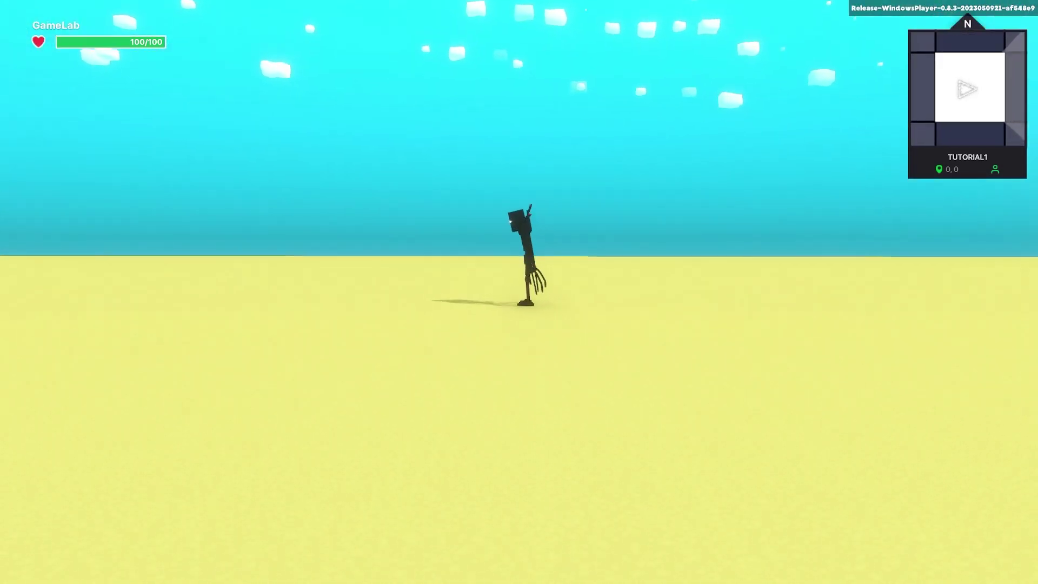
key(w)
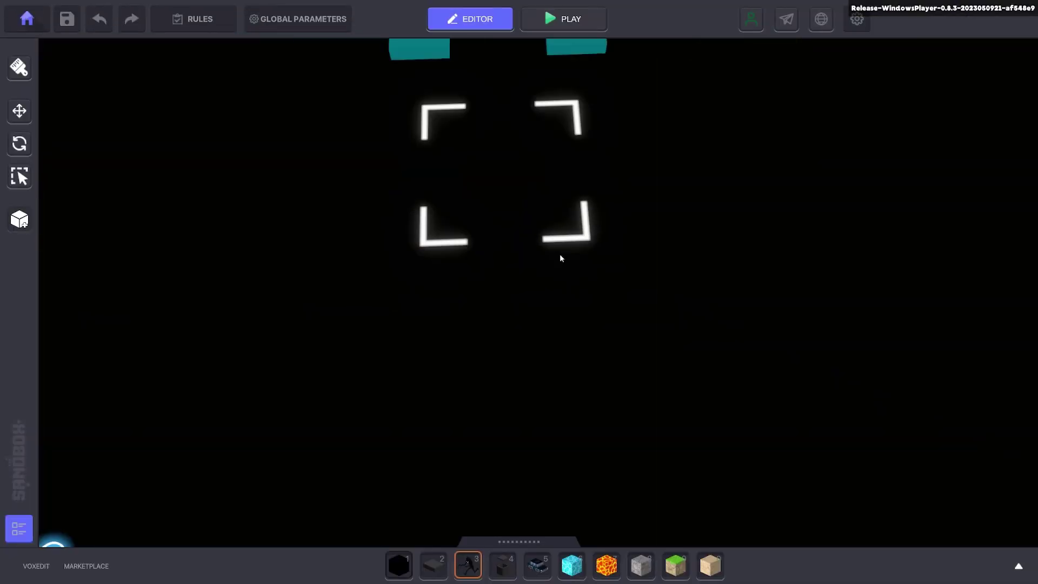
Step: Place a copy of the rear monster in front of the box at X 40, Z 30.5, with its Y rotation at 90
scroll(570, 245, down, 5)
middle_drag(539, 116, 505, 114)
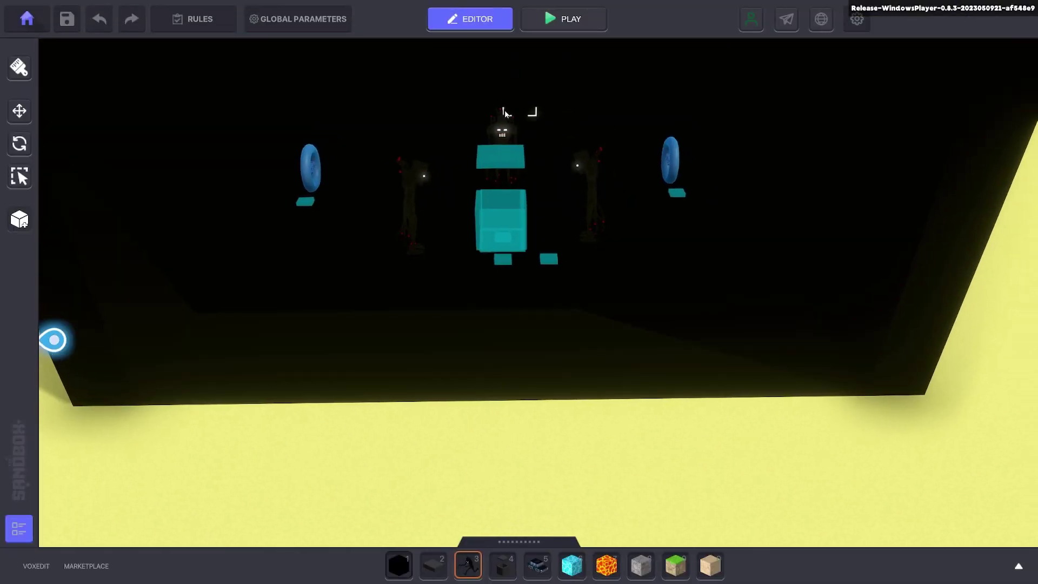
click(505, 113)
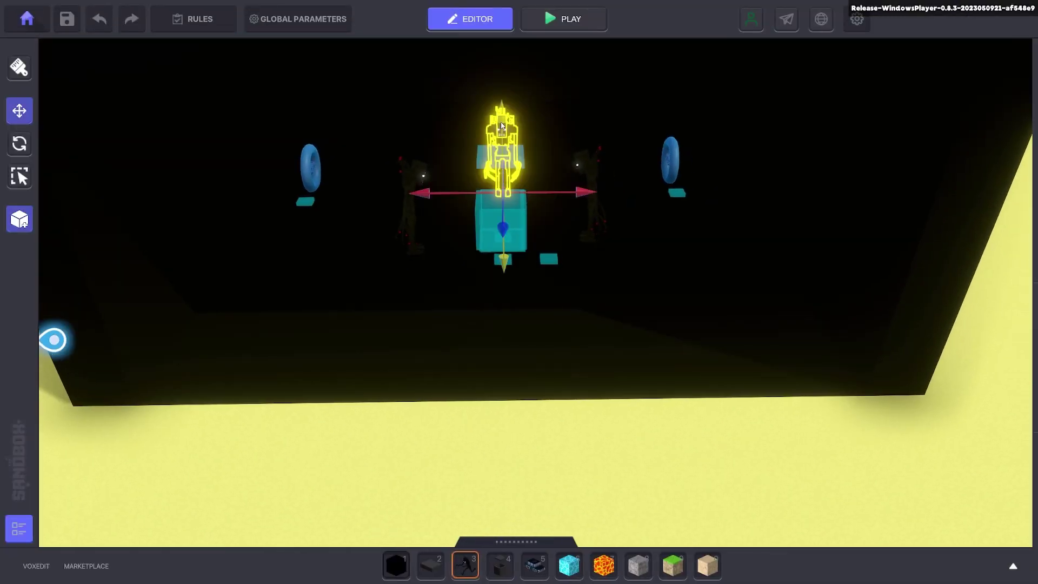
drag(502, 248, 503, 352)
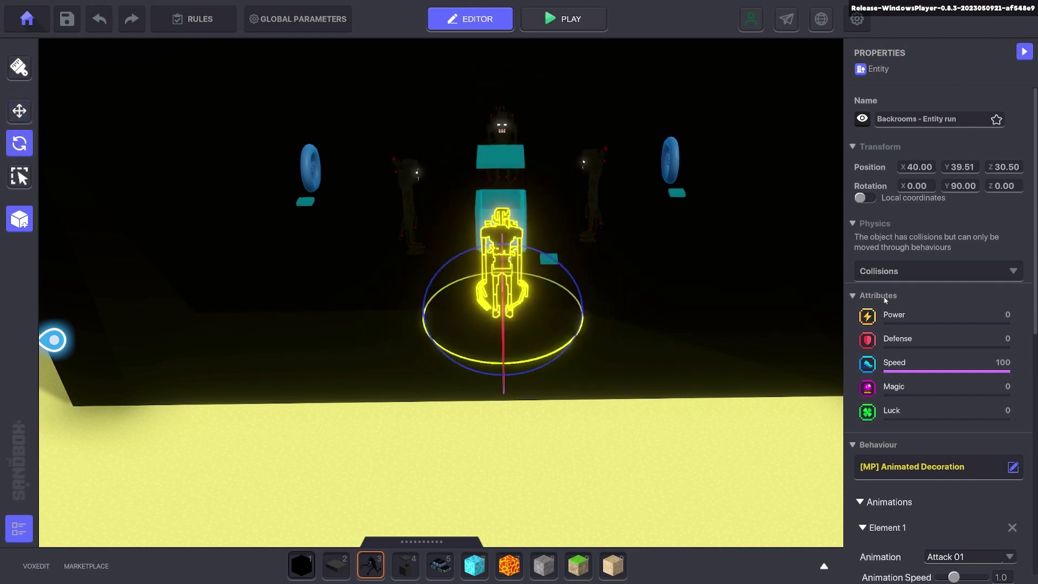
click(19, 112)
Step: Paint Metaverse - dark blocks freehand across the front side of the black monster room
scroll(308, 389, down, 5)
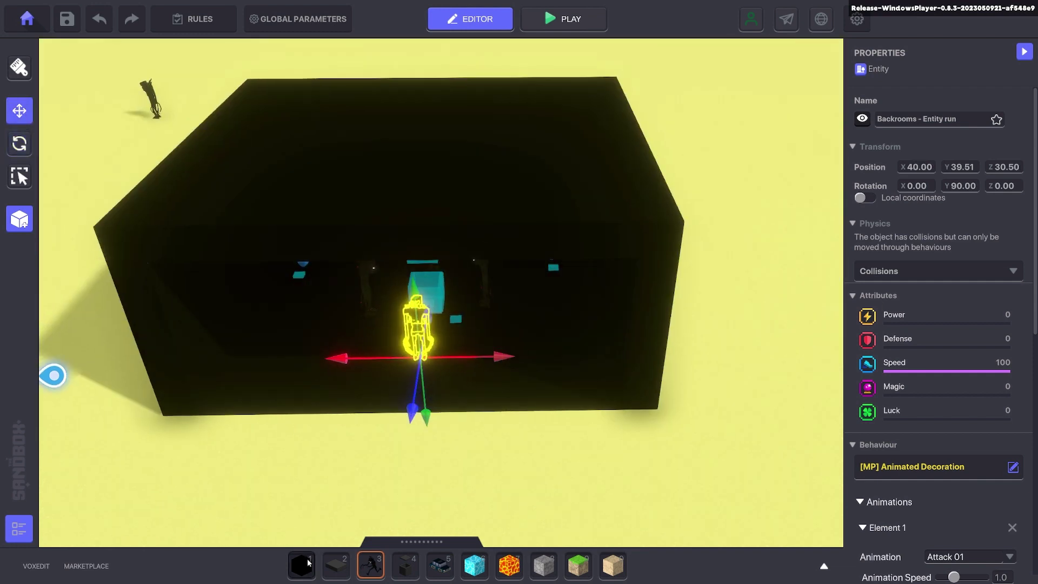
click(306, 563)
mouse_move(664, 258)
mouse_down()
mouse_move(309, 378)
mouse_move(162, 369)
mouse_up()
right_drag(162, 397, 207, 384)
drag(154, 373, 640, 372)
mouse_move(589, 352)
right_down()
mouse_move(551, 332)
mouse_move(369, 355)
mouse_move(426, 340)
right_up()
key(w)
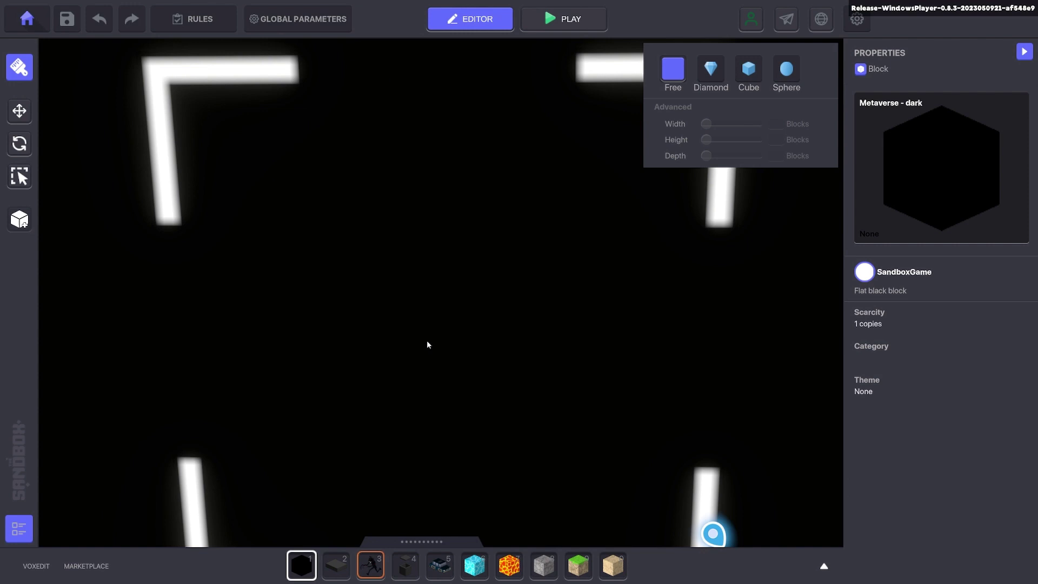
click(22, 111)
Step: Inspect the properties of the monsters inside the dark room and of the outdoor monster
key(w)
key(d)
right_drag(444, 285, 323, 358)
key(a)
key(w)
key(d)
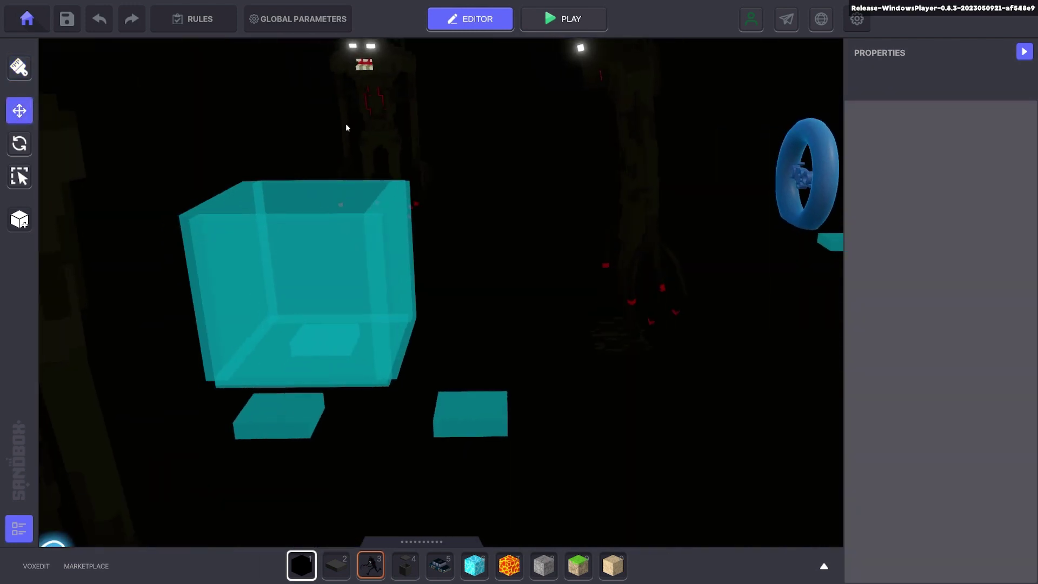
click(347, 122)
click(648, 195)
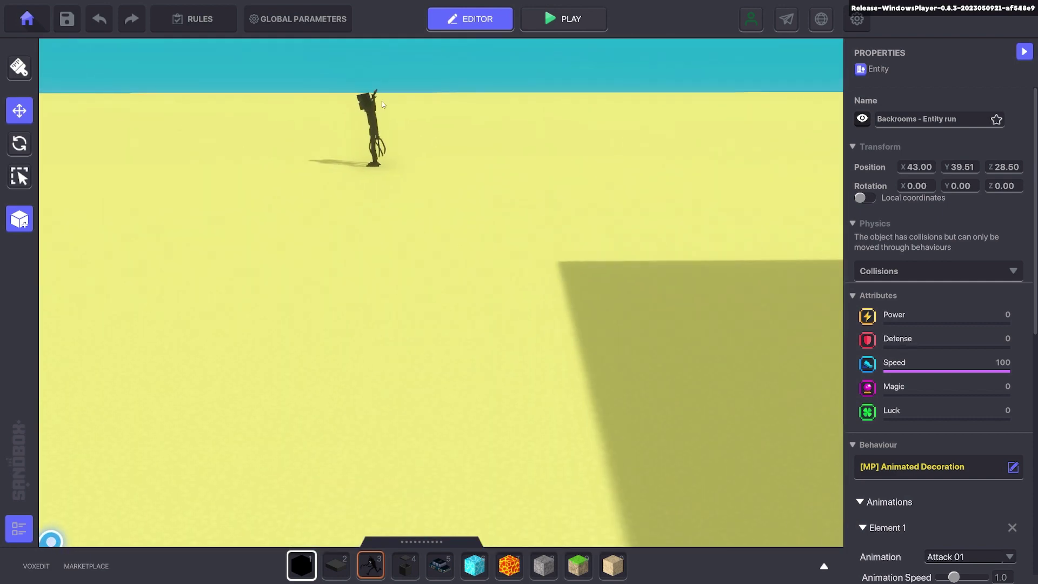
click(386, 113)
Step: Examine the arrangement of monsters, numpads and portals in the dark room from several angles
key(d)
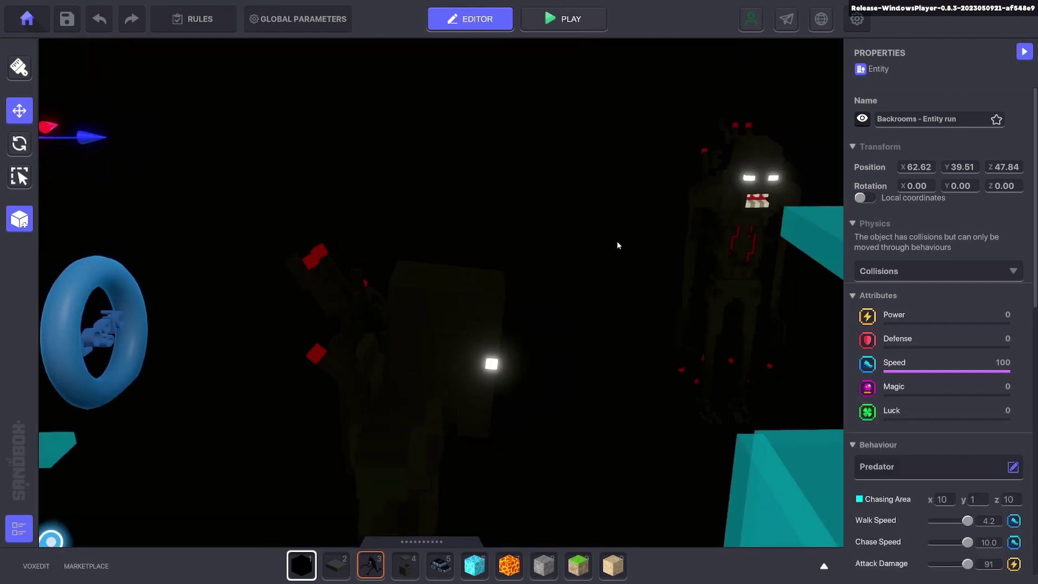
key(d)
key(a)
scroll(639, 262, down, 3)
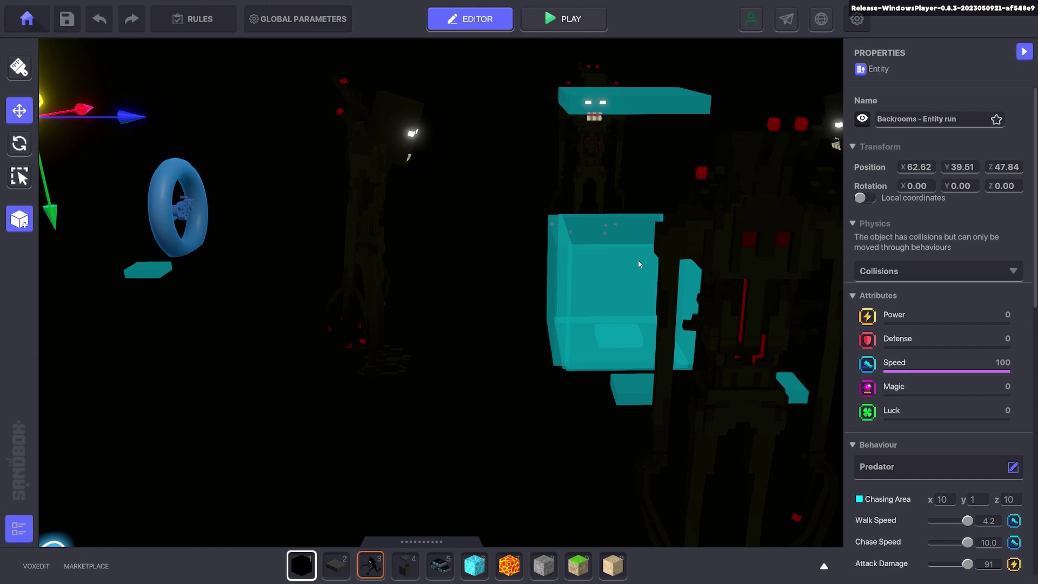
key(d)
key(d)
key(d)
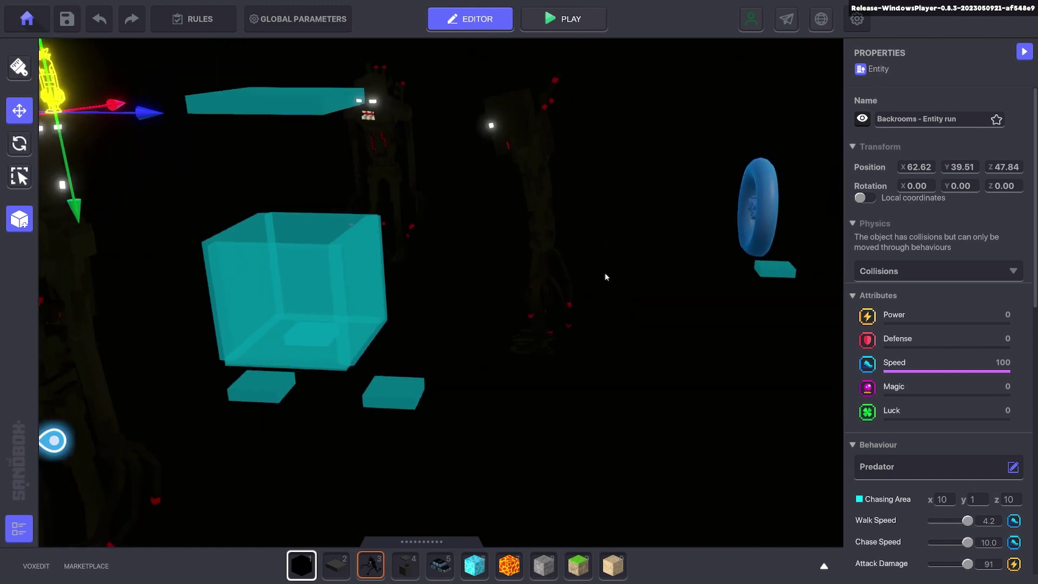
scroll(581, 282, down, 3)
right_drag(582, 286, 614, 118)
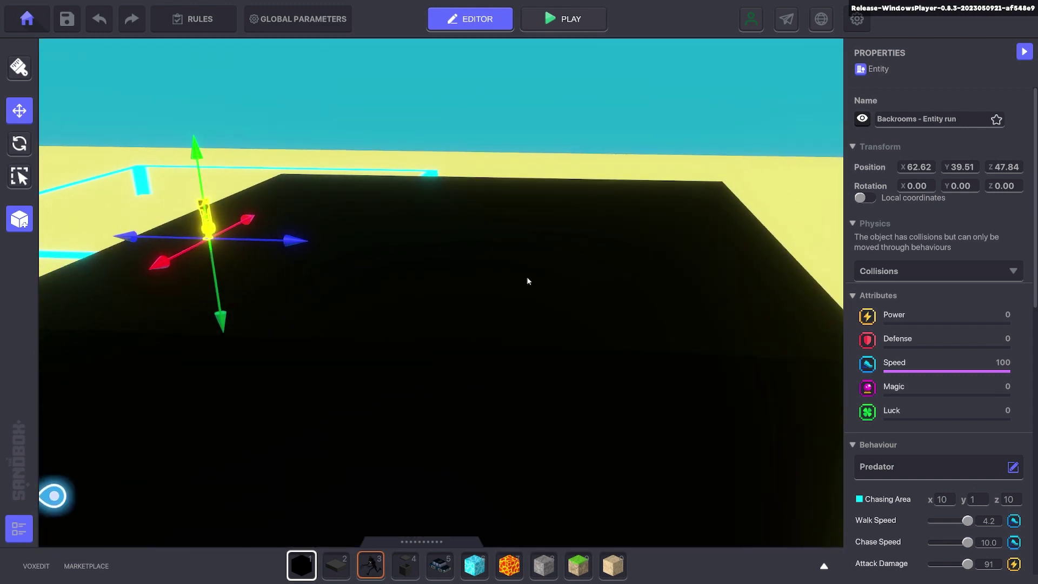
key(q)
scroll(535, 304, up, 3)
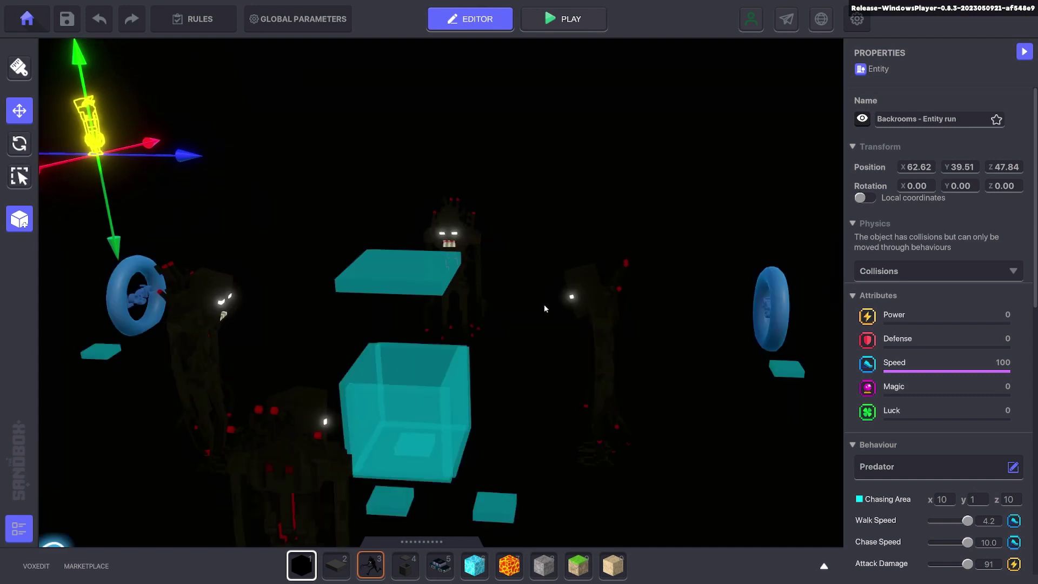
key(a)
key(q)
scroll(704, 318, down, 3)
scroll(704, 317, up, 3)
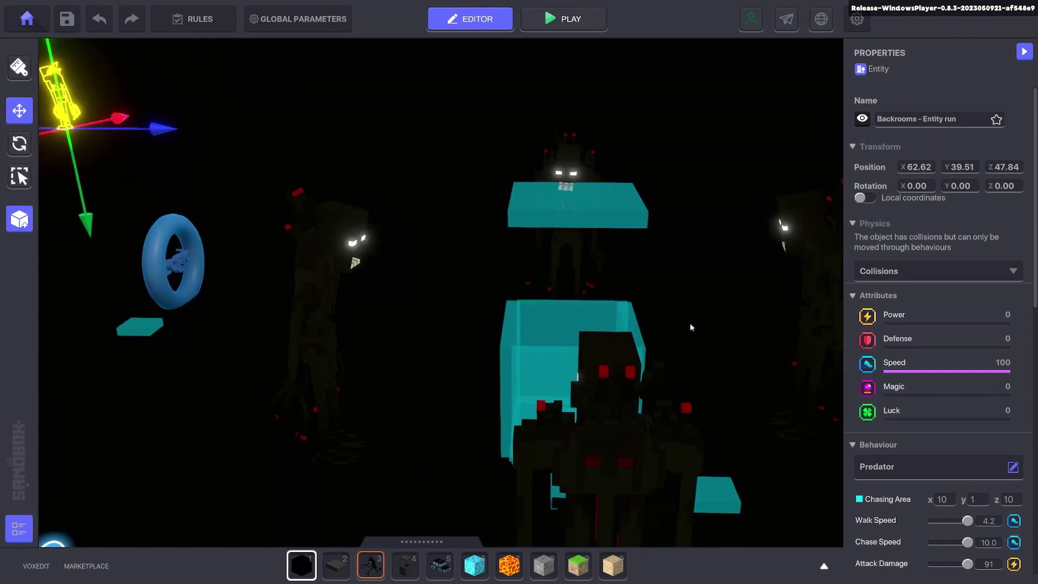
click(690, 323)
key(d)
key(q)
click(671, 332)
key(d)
right_drag(653, 357, 623, 358)
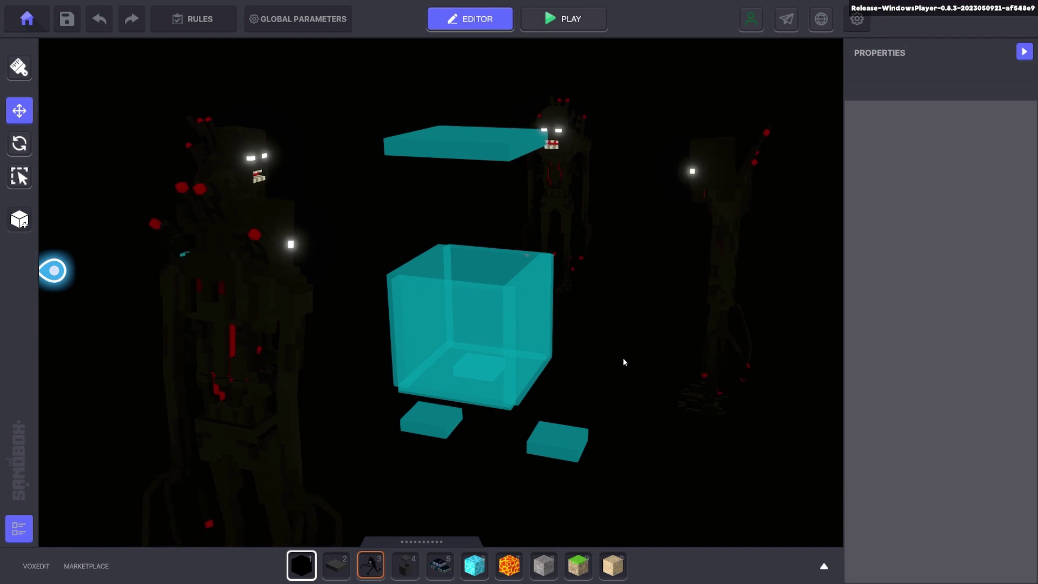